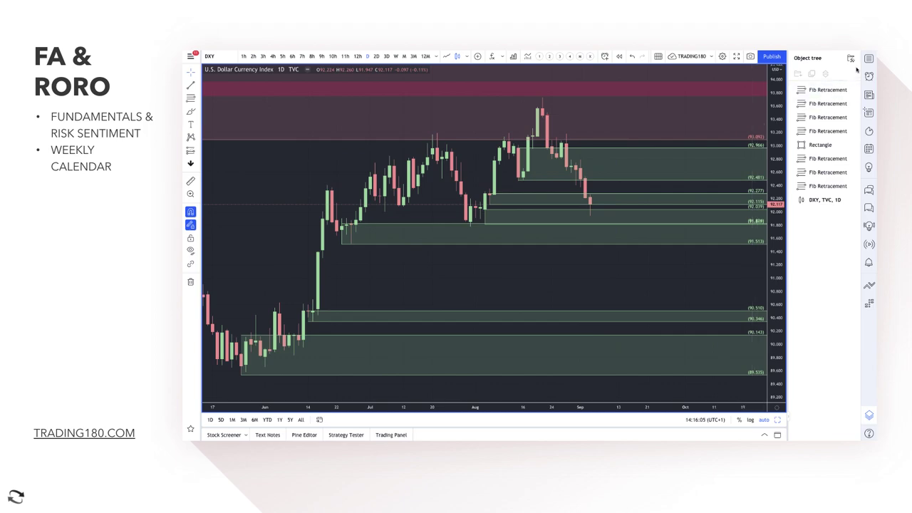
Show the symbol watchlist in place of the Object Tree beside the DXY chart
{"action": "left_click", "coordinate": [869, 58]}
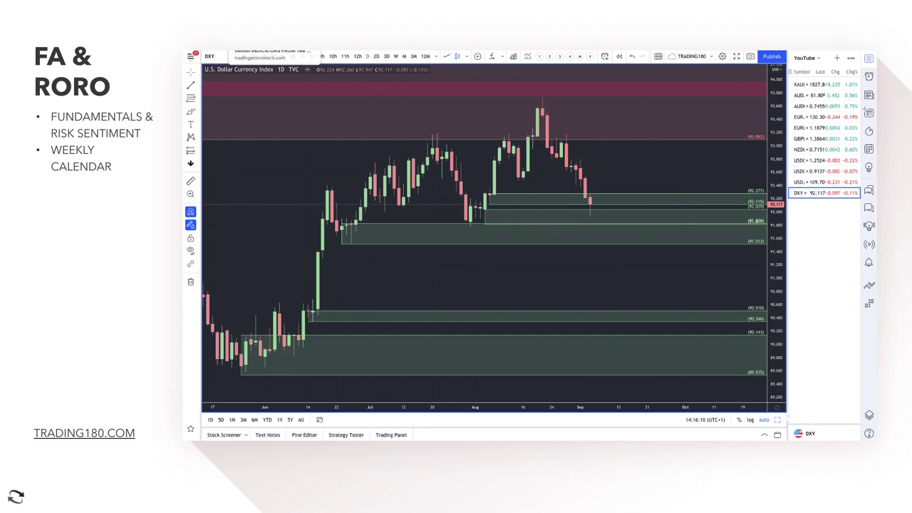
Read the Bloomberg article on August payrolls rising 235,000, highlighting the headline, bullet and opening lines
{"action": "left_click", "coordinate": [281, 47]}
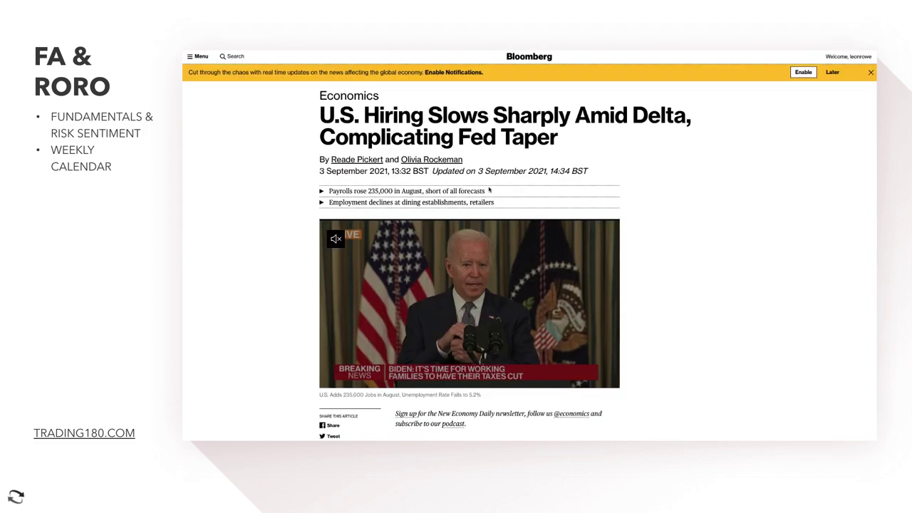
{"action": "left_click_drag", "start_coordinate": [320, 116], "coordinate": [684, 120]}
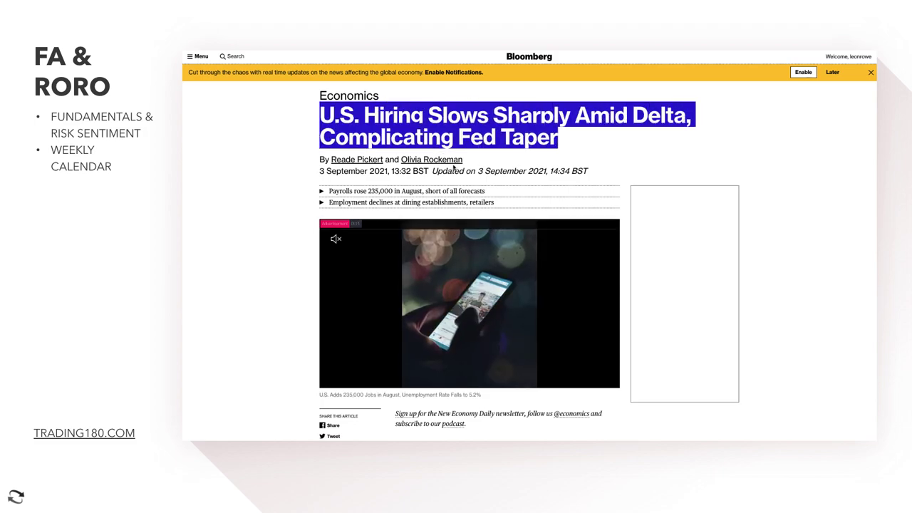
{"action": "left_click_drag", "start_coordinate": [340, 191], "coordinate": [487, 204]}
{"action": "scroll", "coordinate": [507, 251], "scroll_direction": "down", "scroll_amount": 3}
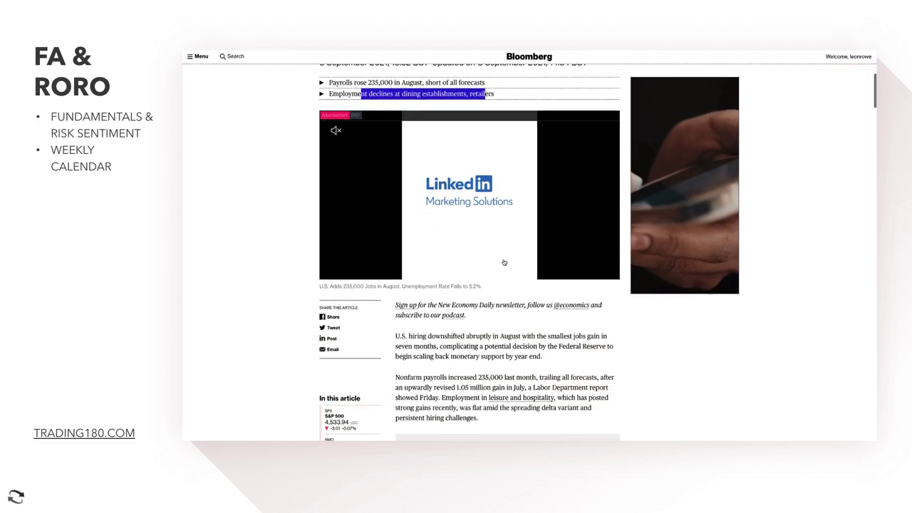
{"action": "left_click_drag", "start_coordinate": [396, 336], "coordinate": [438, 359]}
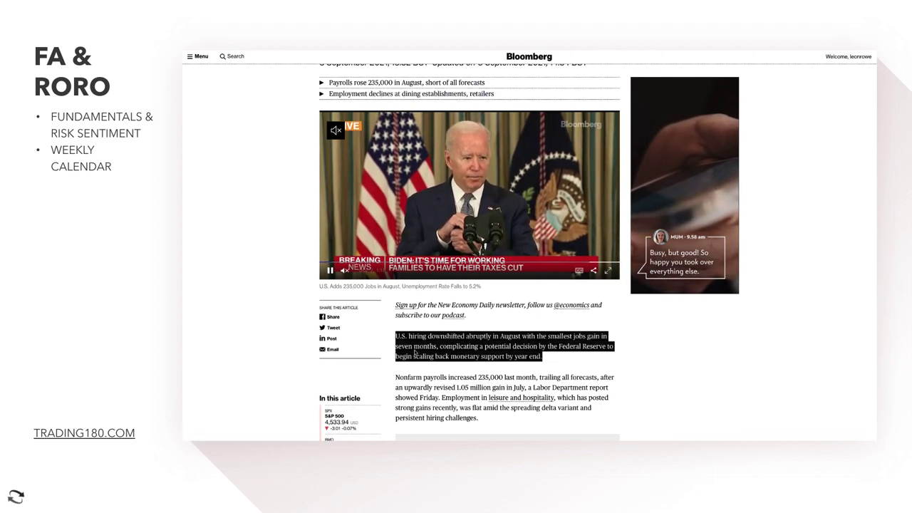
{"action": "left_click", "coordinate": [492, 338]}
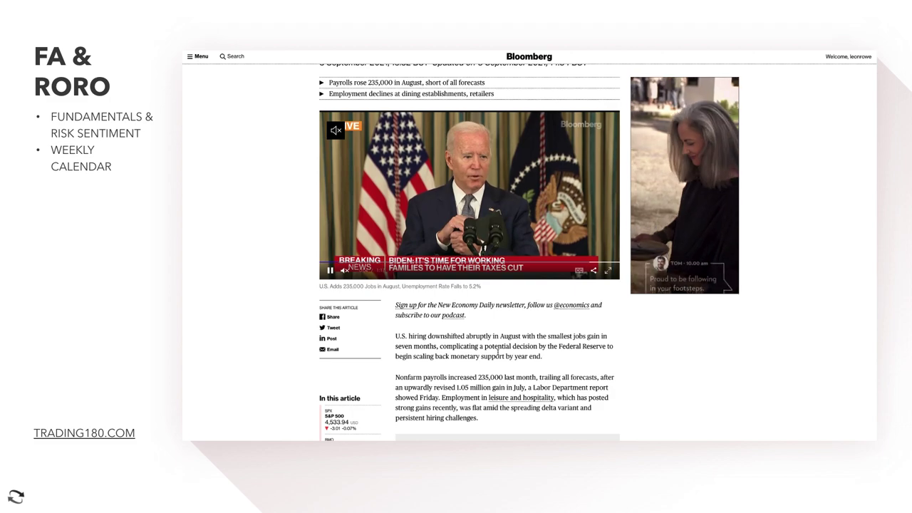
{"action": "left_click_drag", "start_coordinate": [492, 338], "coordinate": [508, 358]}
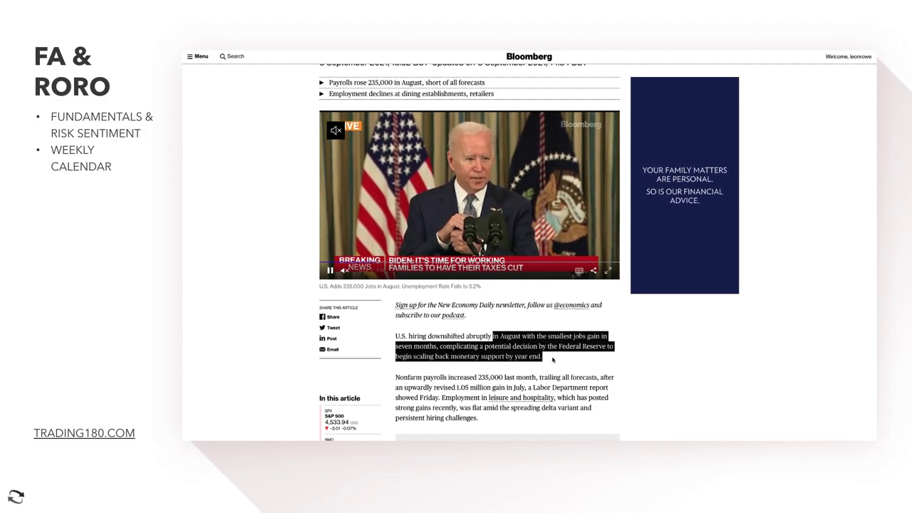
{"action": "left_click", "coordinate": [552, 360]}
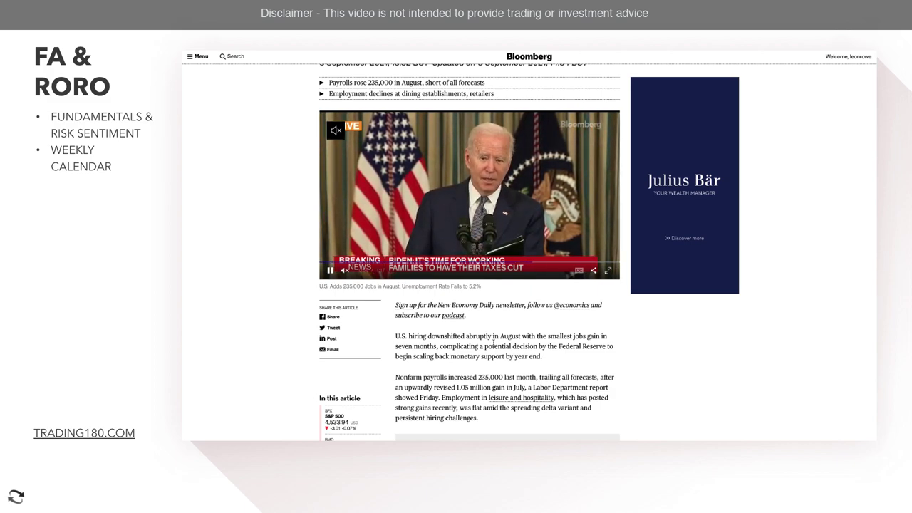
Scroll back to the article headline and return to the TradingView DXY chart
{"action": "scroll", "coordinate": [493, 343], "scroll_direction": "up", "scroll_amount": 3}
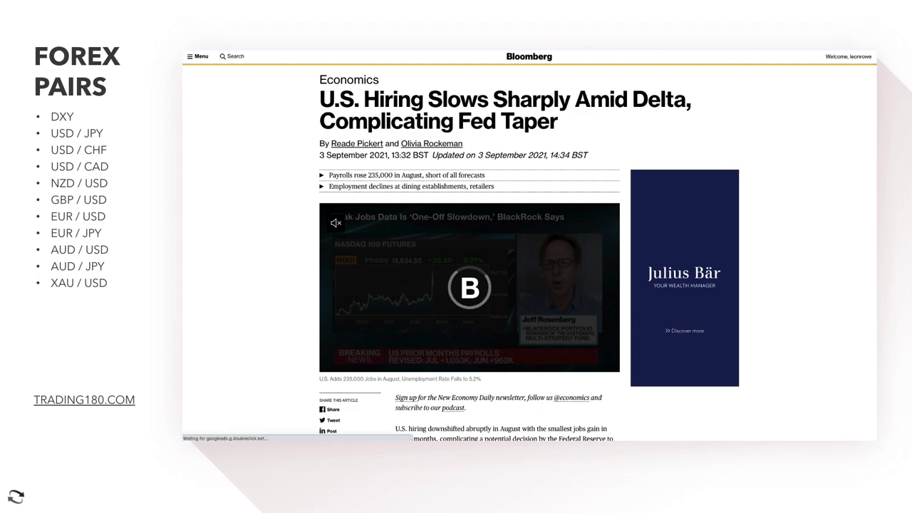
{"action": "left_click", "coordinate": [284, 50]}
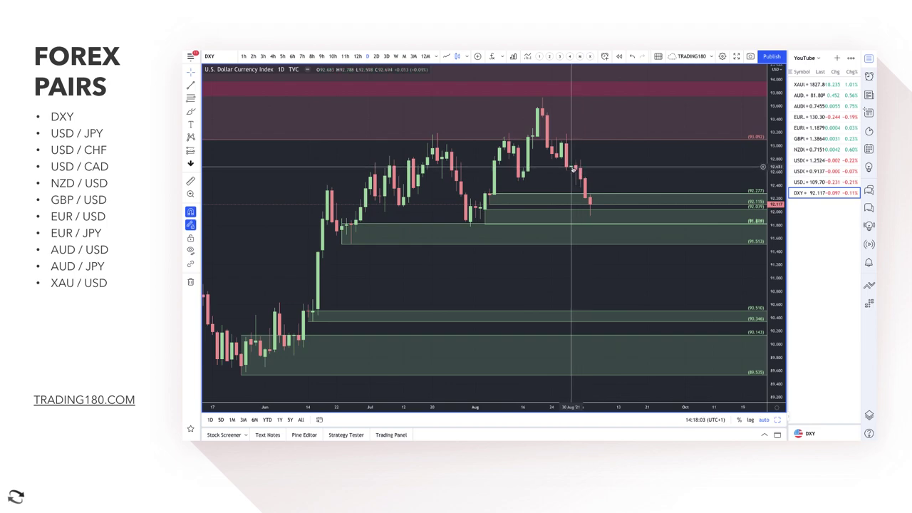
Delete the 92.284–92.115 zone and brush pink arrows beside the latest DXY candles
{"action": "left_click", "coordinate": [597, 197]}
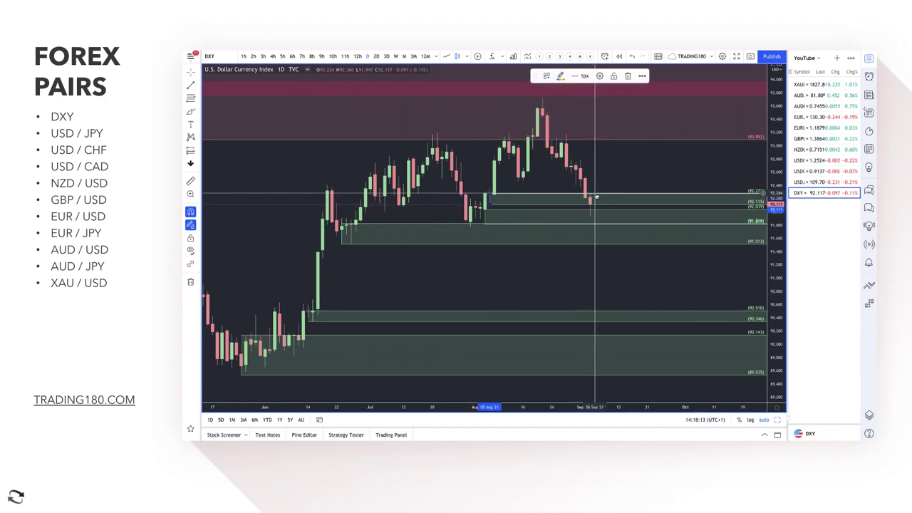
{"action": "key", "text": "Delete"}
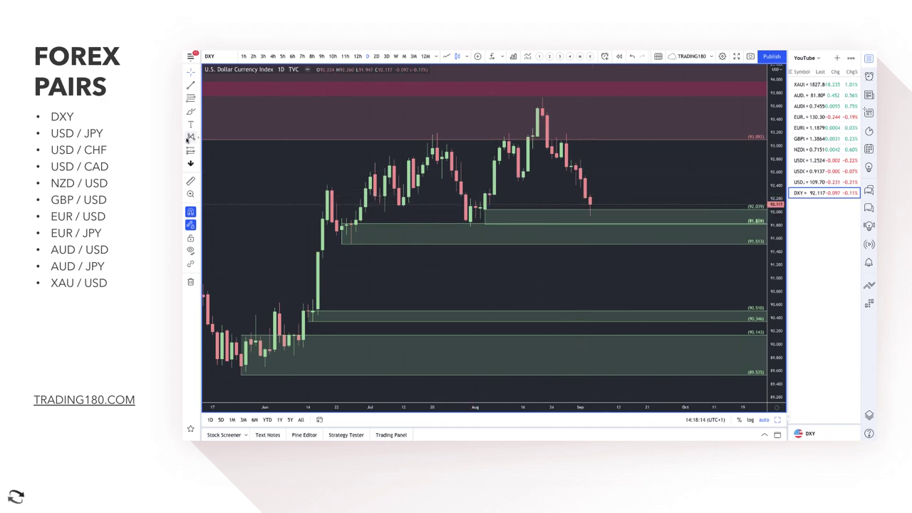
{"action": "left_click", "coordinate": [191, 112]}
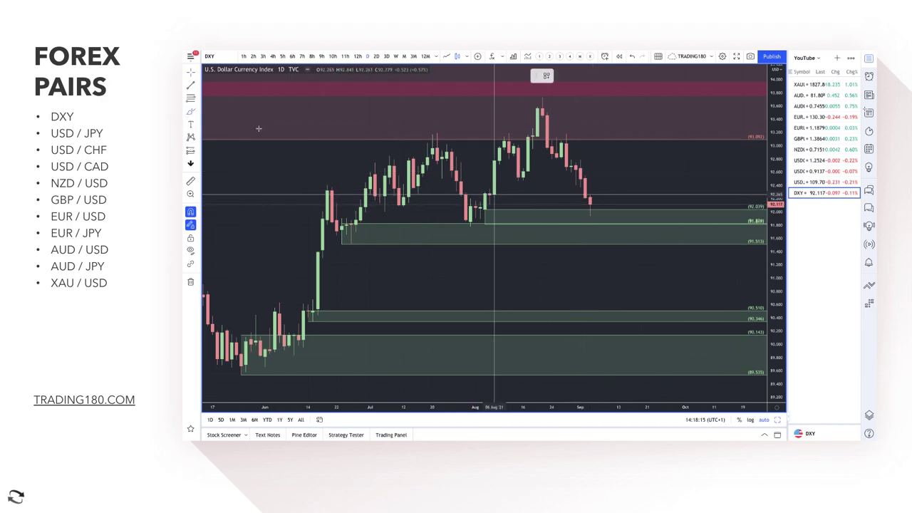
{"action": "left_click", "coordinate": [595, 201]}
{"action": "mouse_move", "coordinate": [591, 212]}
{"action": "left_mouse_down"}
{"action": "mouse_move", "coordinate": [617, 163]}
{"action": "mouse_move", "coordinate": [618, 174]}
{"action": "left_mouse_up"}
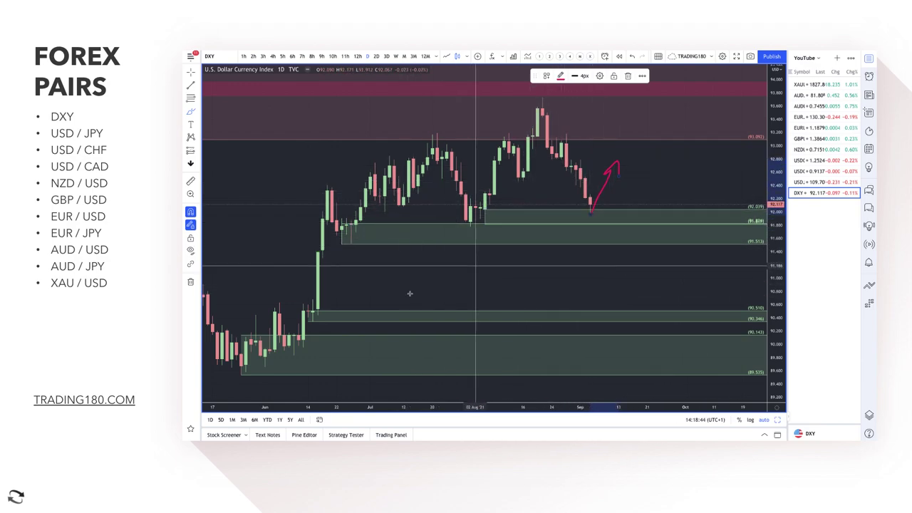
{"action": "mouse_move", "coordinate": [596, 230]}
{"action": "left_mouse_down"}
{"action": "mouse_move", "coordinate": [638, 227]}
{"action": "mouse_move", "coordinate": [661, 194]}
{"action": "mouse_move", "coordinate": [667, 219]}
{"action": "left_mouse_up"}
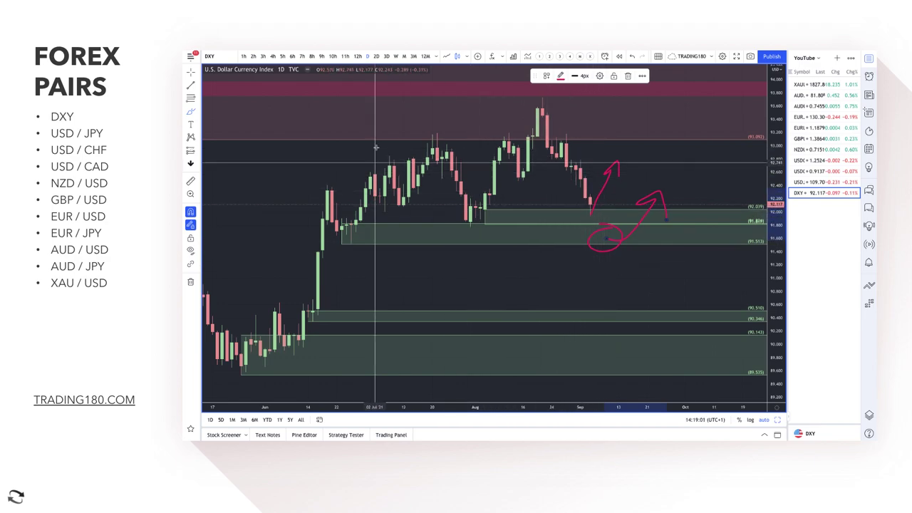
Draw a thin 92.789–92.681 zone rectangle on the chart
{"action": "left_click", "coordinate": [376, 171]}
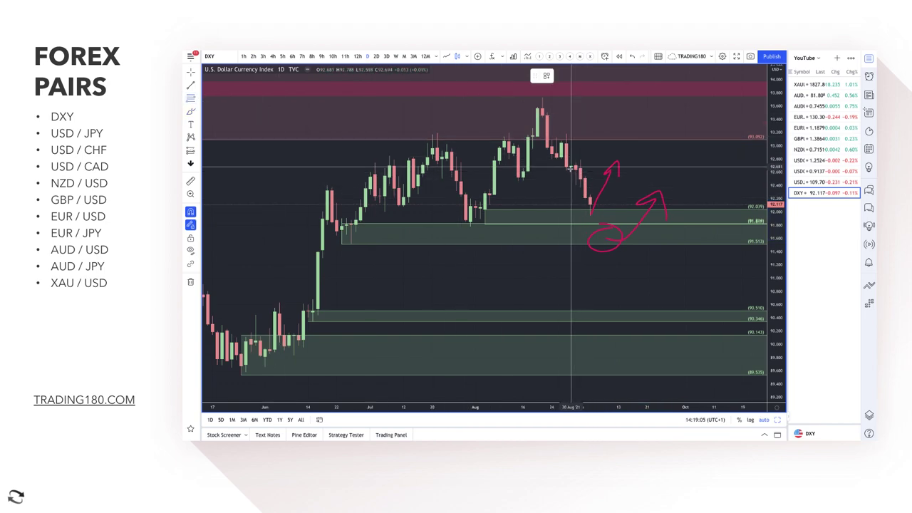
{"action": "left_click_drag", "start_coordinate": [571, 166], "coordinate": [580, 161]}
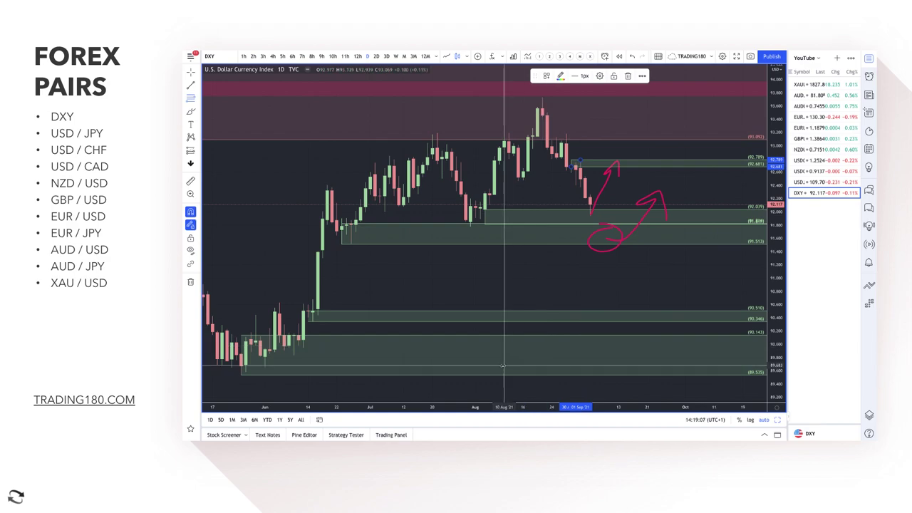
{"action": "left_click", "coordinate": [547, 76]}
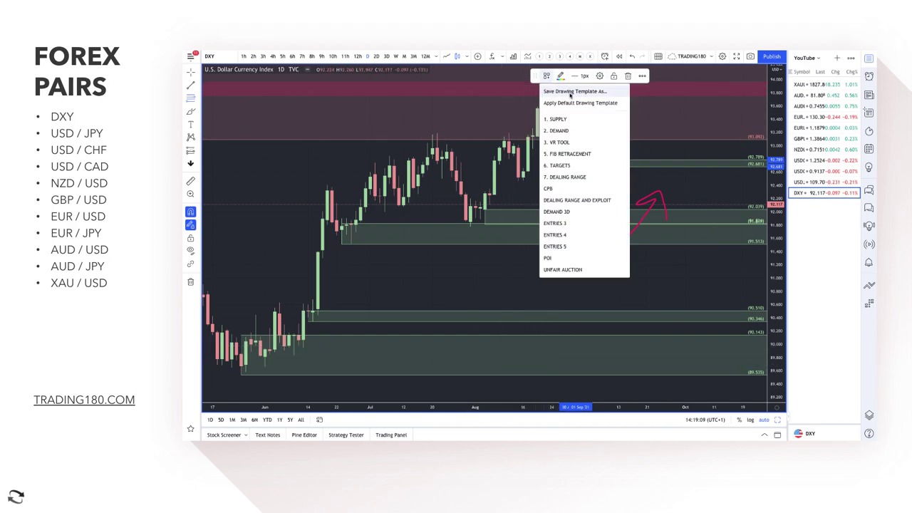
Style the new zone as 1. SUPPLY, raise its top to 93.181, and brush a pink downward arrow
{"action": "left_click", "coordinate": [568, 120]}
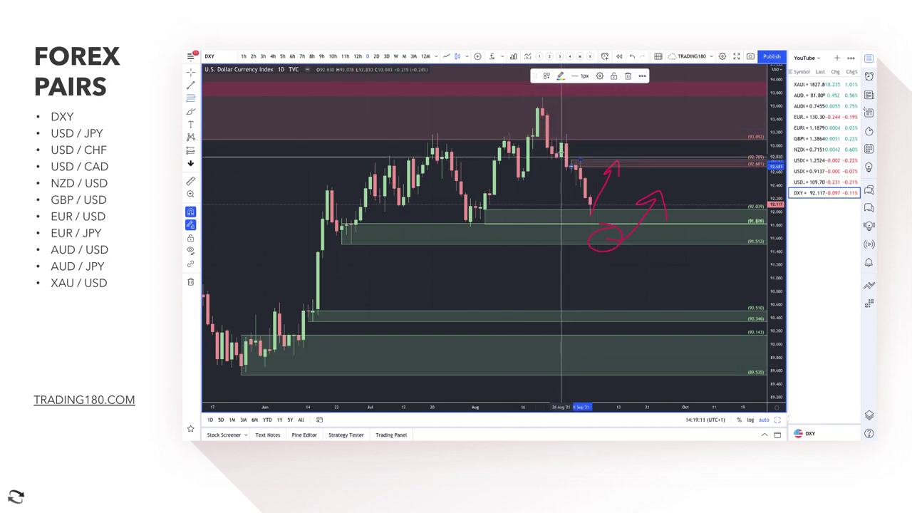
{"action": "left_click_drag", "start_coordinate": [563, 156], "coordinate": [565, 133]}
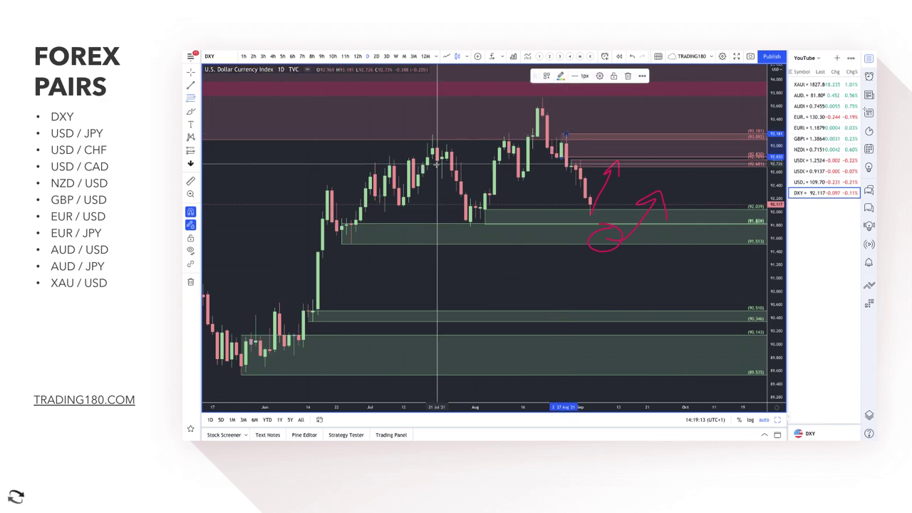
{"action": "left_click", "coordinate": [191, 111]}
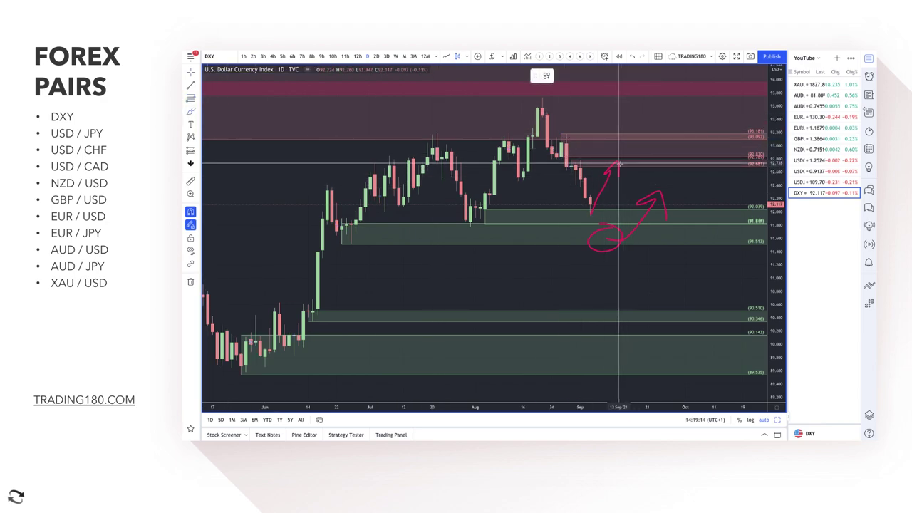
{"action": "left_click_drag", "start_coordinate": [619, 169], "coordinate": [644, 192]}
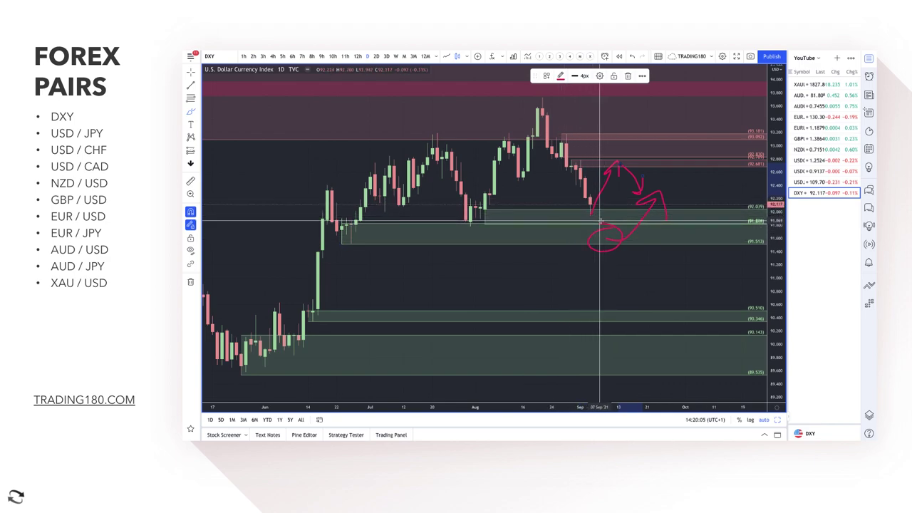
Add one more pink brush stroke to the DXY arrow drawing
{"action": "left_click_drag", "start_coordinate": [621, 182], "coordinate": [596, 223]}
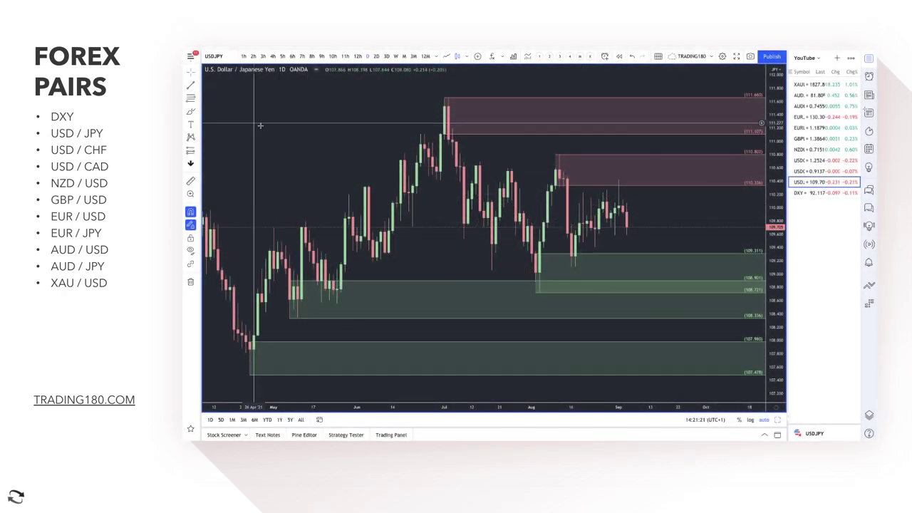
Bring up the freehand drawing tools on the USD/JPY chart
{"action": "left_click", "coordinate": [190, 113]}
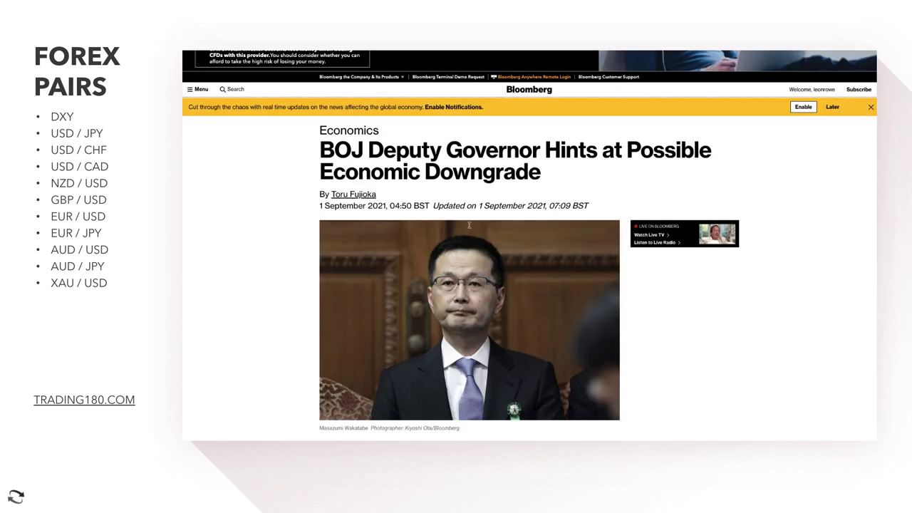
{"action": "left_click_drag", "start_coordinate": [332, 173], "coordinate": [516, 173]}
{"action": "scroll", "coordinate": [569, 198], "scroll_direction": "down", "scroll_amount": 3}
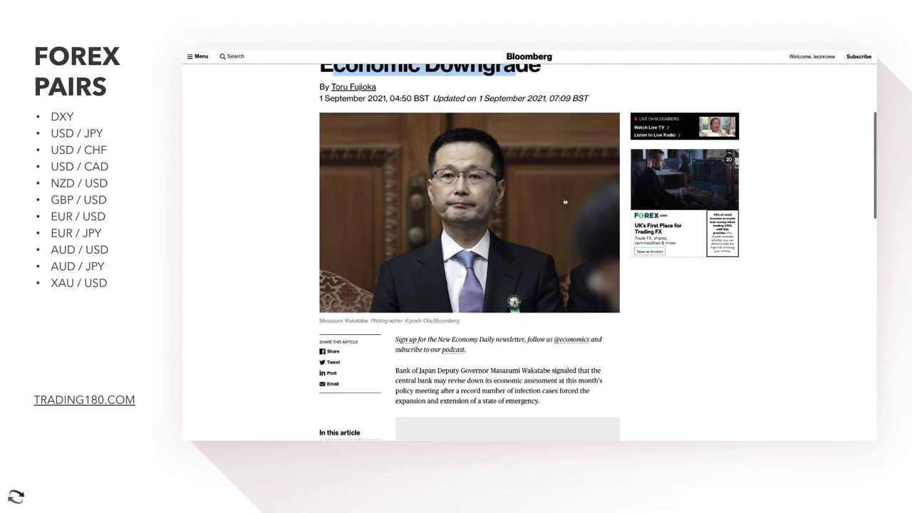
{"action": "left_click_drag", "start_coordinate": [407, 371], "coordinate": [540, 381]}
{"action": "left_click_drag", "start_coordinate": [595, 381], "coordinate": [531, 391]}
{"action": "left_click_drag", "start_coordinate": [590, 398], "coordinate": [488, 403]}
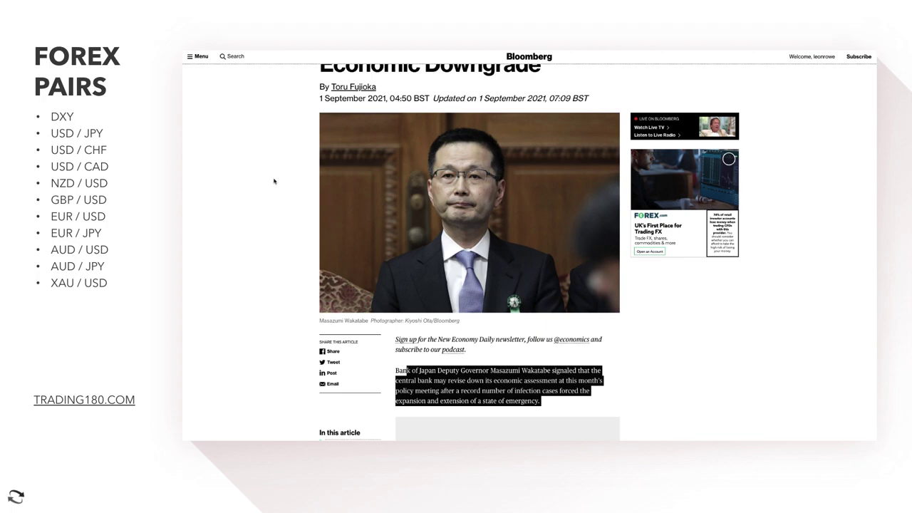
{"action": "scroll", "coordinate": [285, 169], "scroll_direction": "up", "scroll_amount": 1}
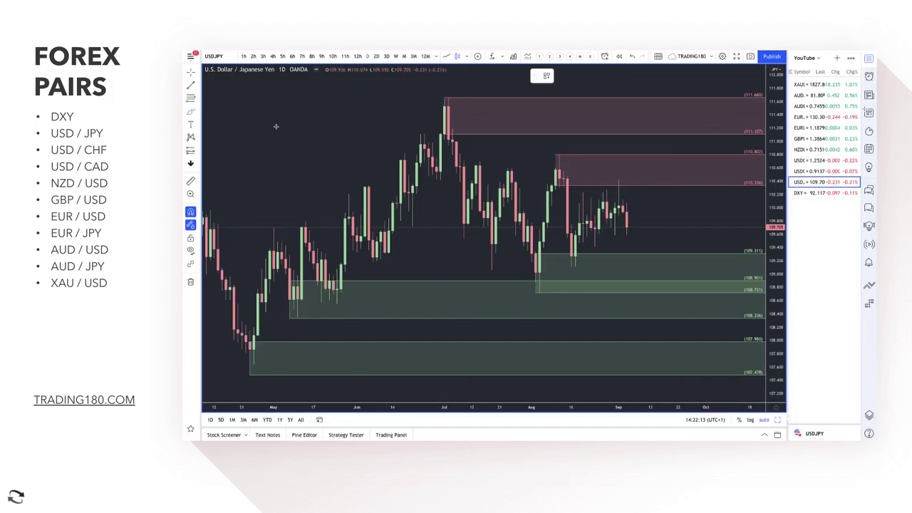
Choose the Brush tool from the freehand drawing tools for the USD/JPY chart
{"action": "left_click", "coordinate": [192, 111]}
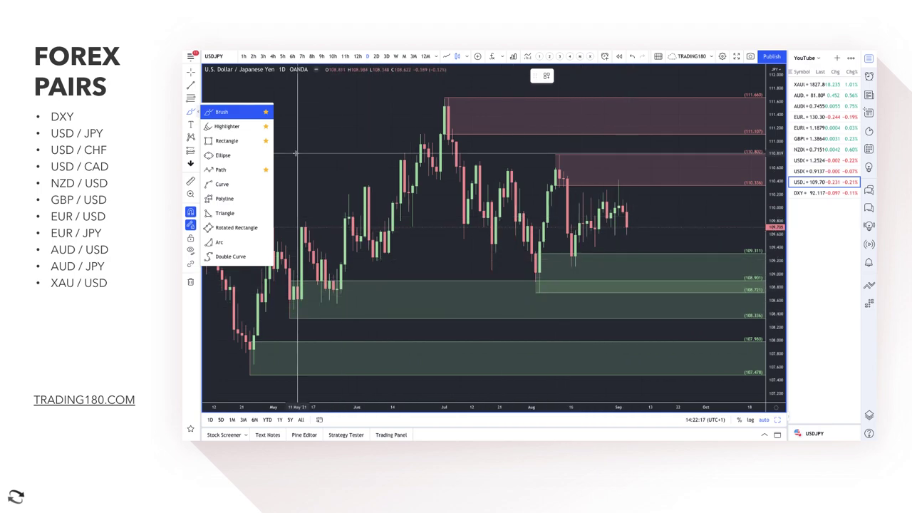
{"action": "left_click", "coordinate": [238, 111]}
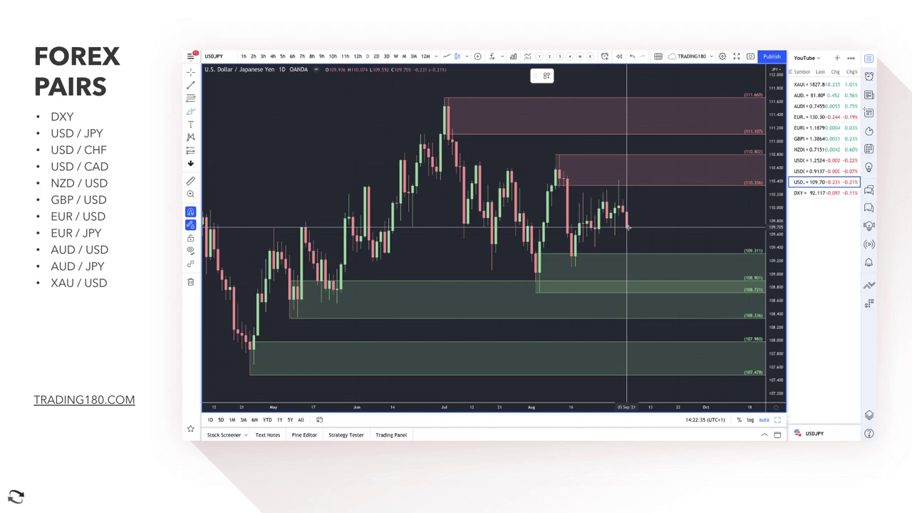
Brush a red path into the green zone and ring the June and August lows with ellipses
{"action": "left_click_drag", "start_coordinate": [627, 227], "coordinate": [643, 271]}
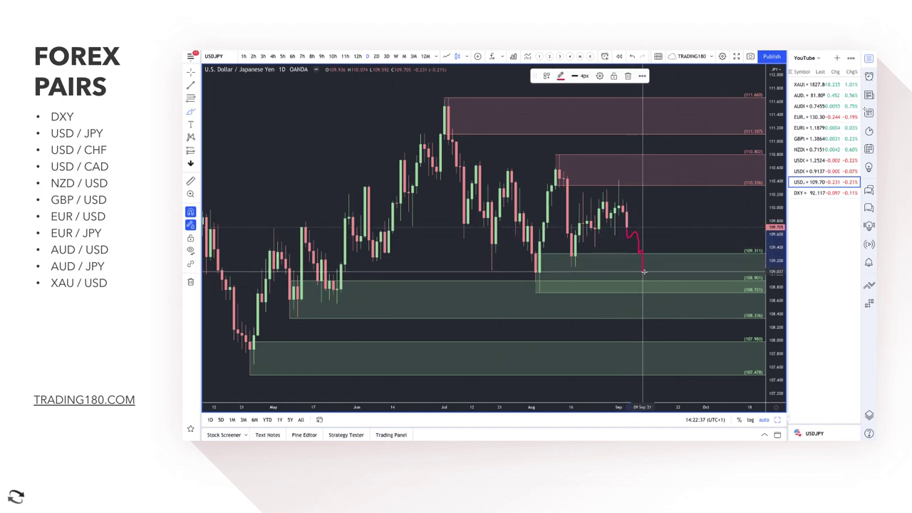
{"action": "mouse_move", "coordinate": [524, 266]}
{"action": "left_mouse_down"}
{"action": "mouse_move", "coordinate": [575, 265]}
{"action": "mouse_move", "coordinate": [533, 269]}
{"action": "left_mouse_up"}
{"action": "left_click_drag", "start_coordinate": [468, 273], "coordinate": [412, 249]}
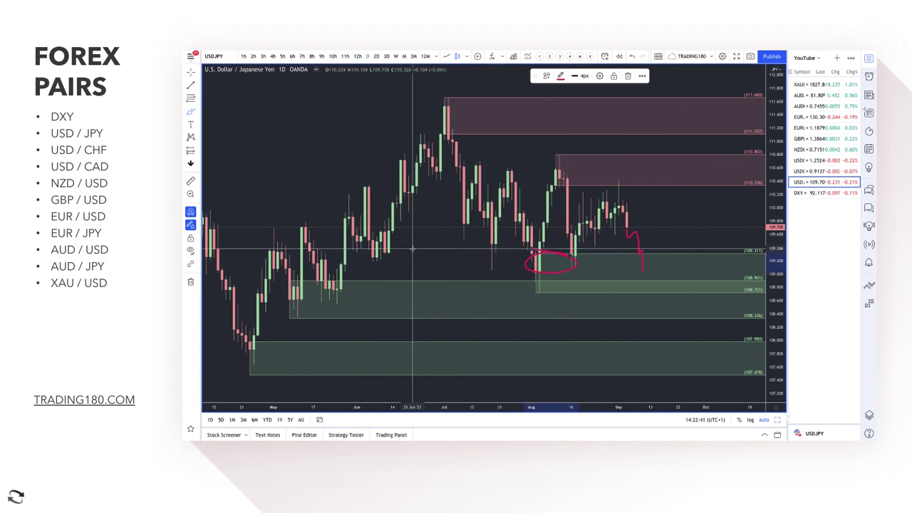
{"action": "left_click_drag", "start_coordinate": [522, 270], "coordinate": [413, 246]}
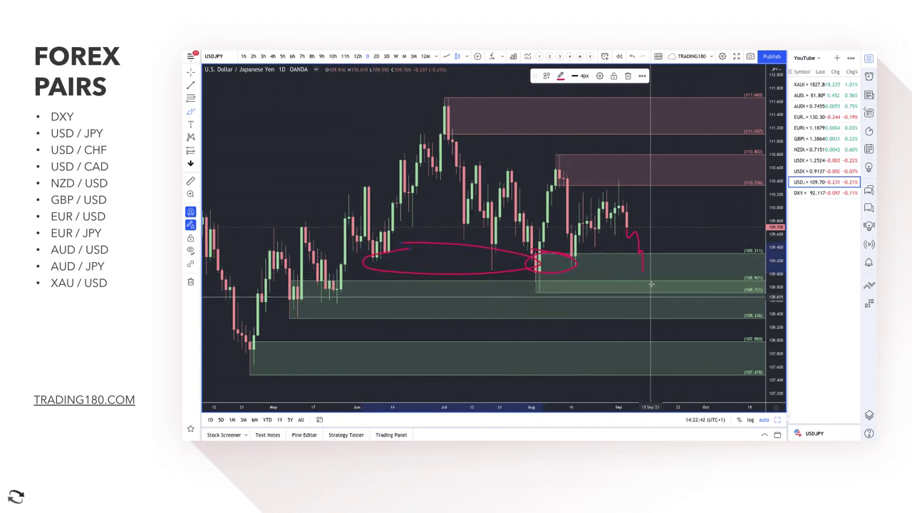
{"action": "left_click_drag", "start_coordinate": [641, 267], "coordinate": [642, 269]}
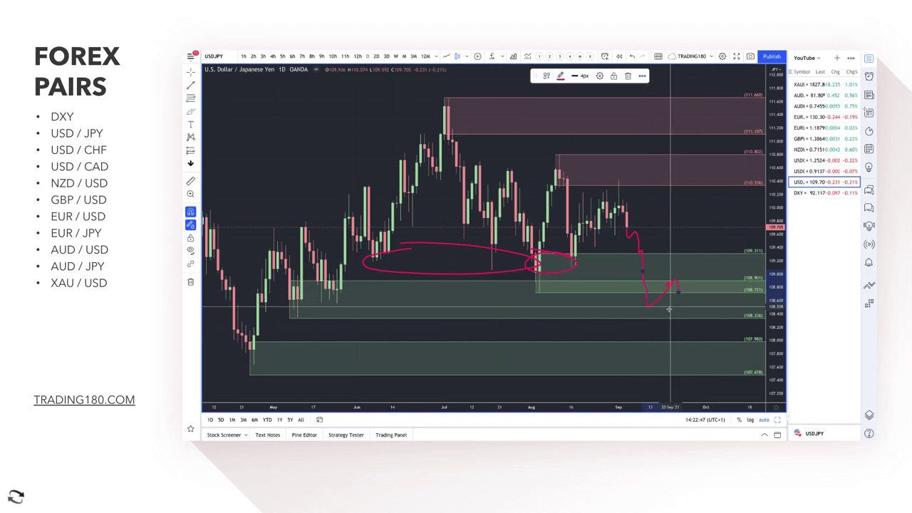
Circle the lower demand zone in red, add an upward arrow from it, and scribble a label
{"action": "scroll", "coordinate": [655, 338], "scroll_direction": "down", "scroll_amount": 2}
{"action": "scroll", "coordinate": [656, 339], "scroll_direction": "down", "scroll_amount": 3}
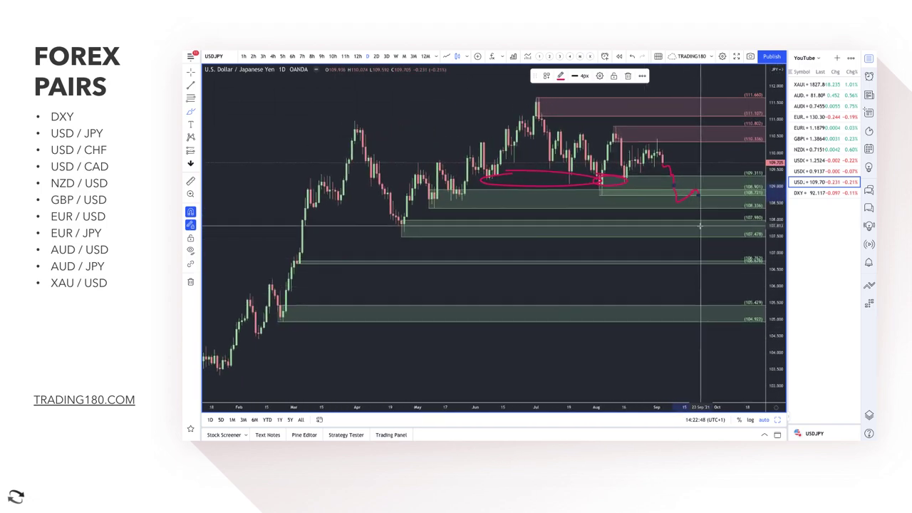
{"action": "mouse_move", "coordinate": [688, 216]}
{"action": "left_mouse_down"}
{"action": "mouse_move", "coordinate": [679, 228]}
{"action": "mouse_move", "coordinate": [693, 240]}
{"action": "mouse_move", "coordinate": [716, 204]}
{"action": "left_mouse_up"}
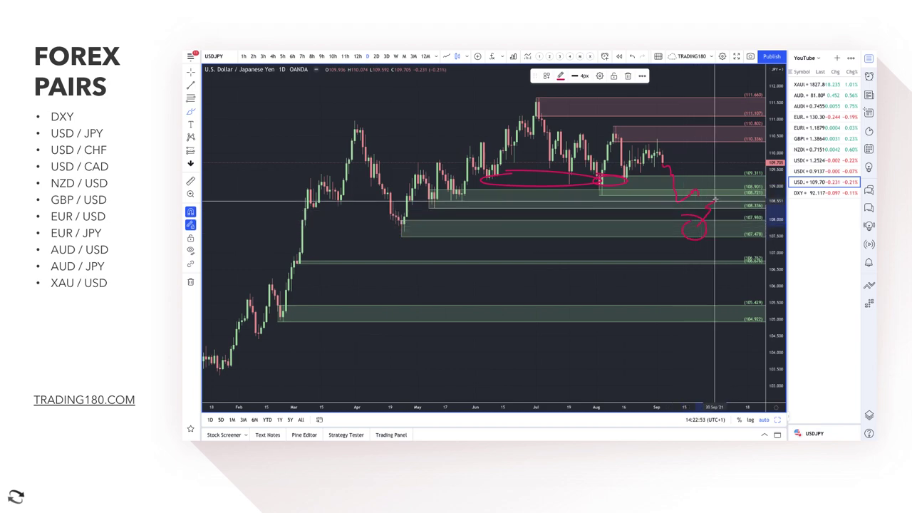
{"action": "left_click_drag", "start_coordinate": [672, 166], "coordinate": [675, 198]}
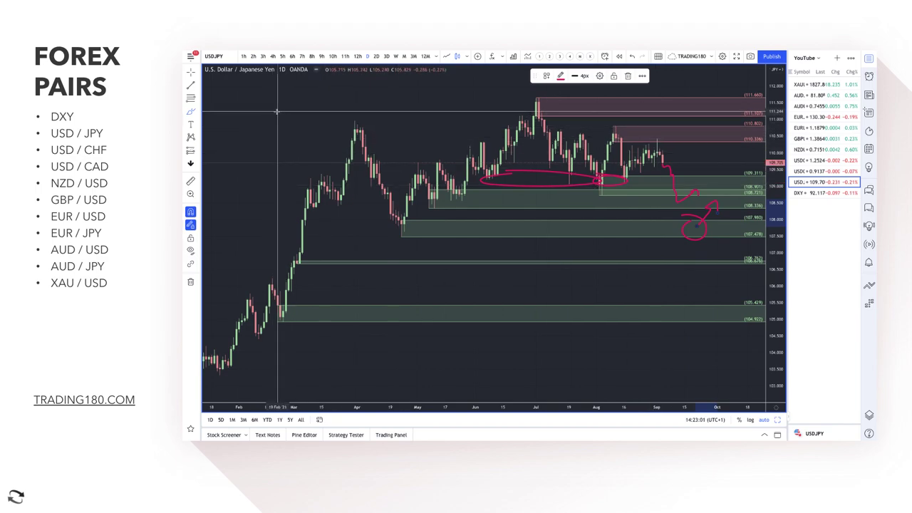
{"action": "mouse_move", "coordinate": [270, 106]}
{"action": "left_mouse_down"}
{"action": "mouse_move", "coordinate": [262, 128]}
{"action": "mouse_move", "coordinate": [294, 112]}
{"action": "mouse_move", "coordinate": [312, 118]}
{"action": "left_mouse_up"}
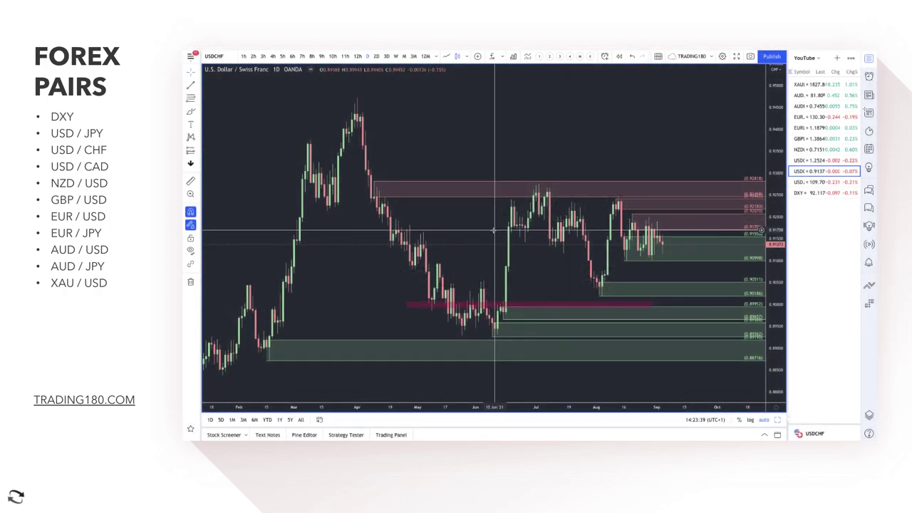
Zoom into recent USD/CHF candles and move the upper supply zone's top edge to 0.92070
{"action": "scroll", "coordinate": [483, 231], "scroll_direction": "up", "scroll_amount": 4}
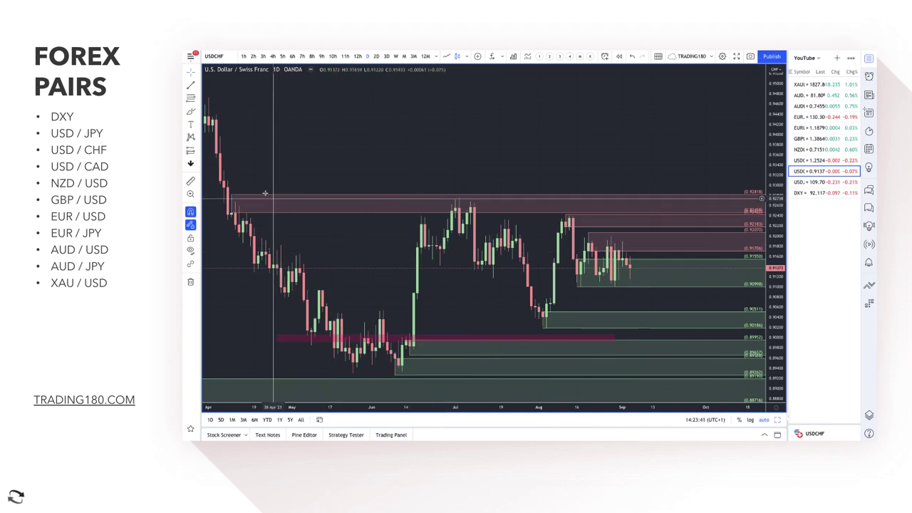
{"action": "left_click", "coordinate": [190, 112]}
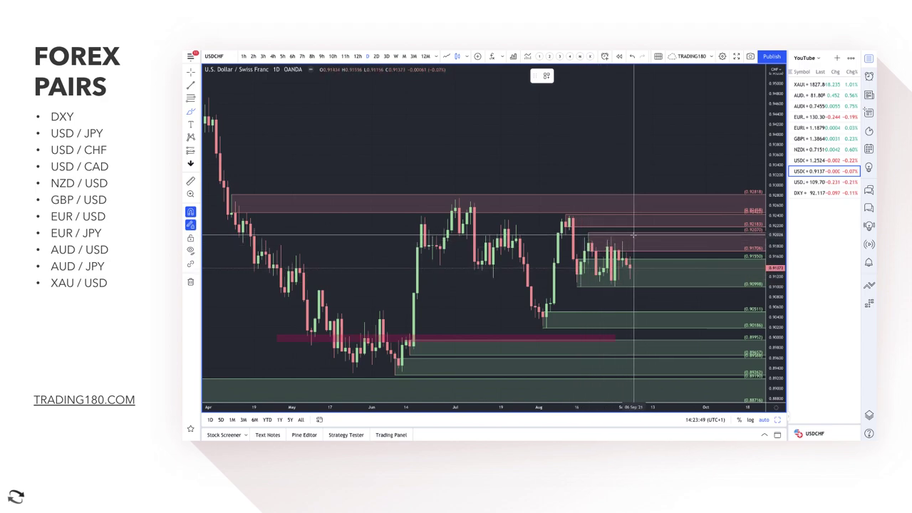
{"action": "scroll", "coordinate": [627, 235], "scroll_direction": "up", "scroll_amount": 5}
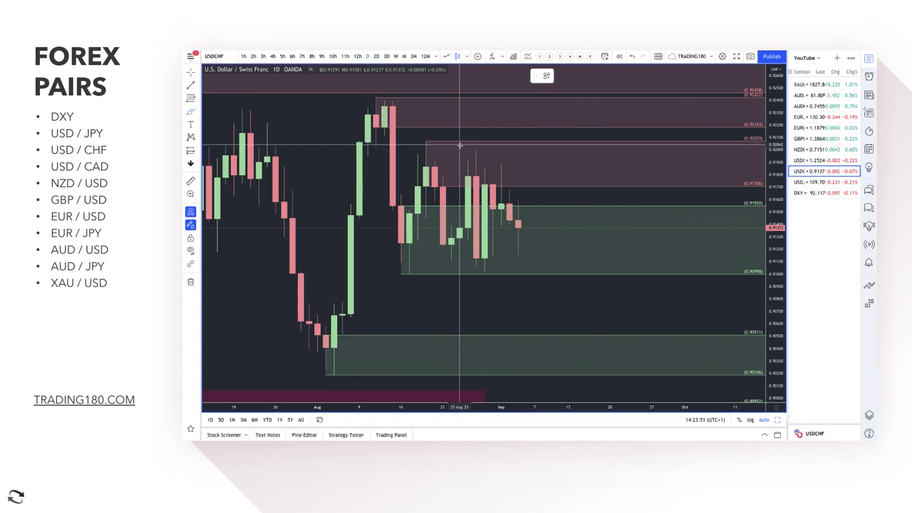
{"action": "left_click_drag", "start_coordinate": [460, 142], "coordinate": [460, 141]}
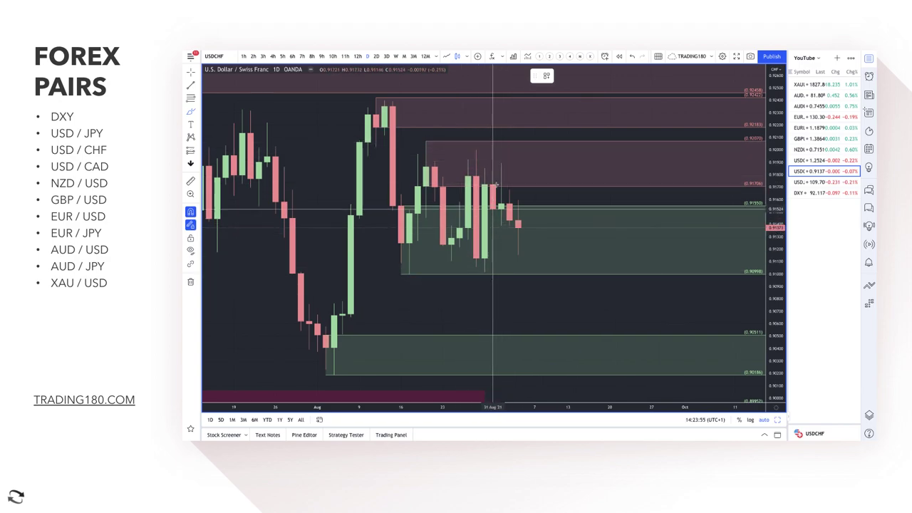
Remove a stray brush stroke drawn across the recent candles and reselect the Brush tool
{"action": "mouse_move", "coordinate": [401, 261]}
{"action": "left_mouse_down"}
{"action": "mouse_move", "coordinate": [434, 171]}
{"action": "mouse_move", "coordinate": [451, 246]}
{"action": "mouse_move", "coordinate": [469, 171]}
{"action": "mouse_move", "coordinate": [500, 163]}
{"action": "left_mouse_up"}
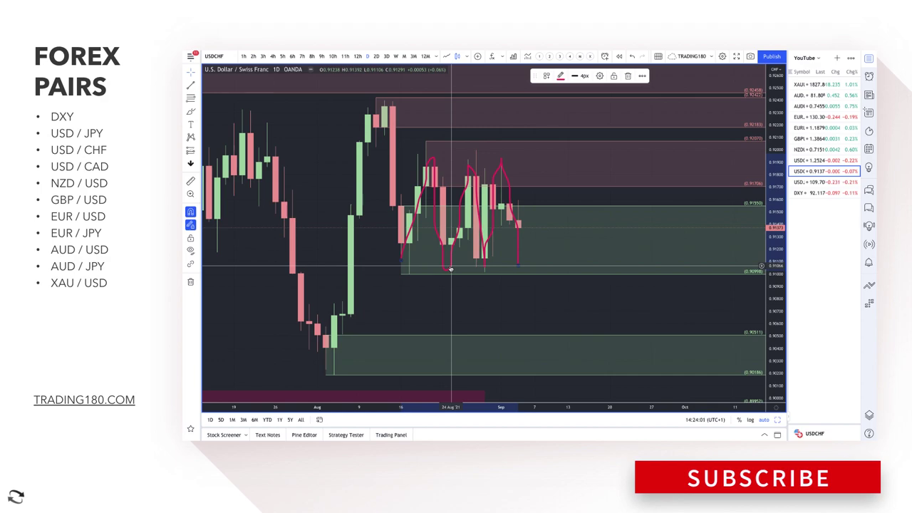
{"action": "key", "text": "Delete"}
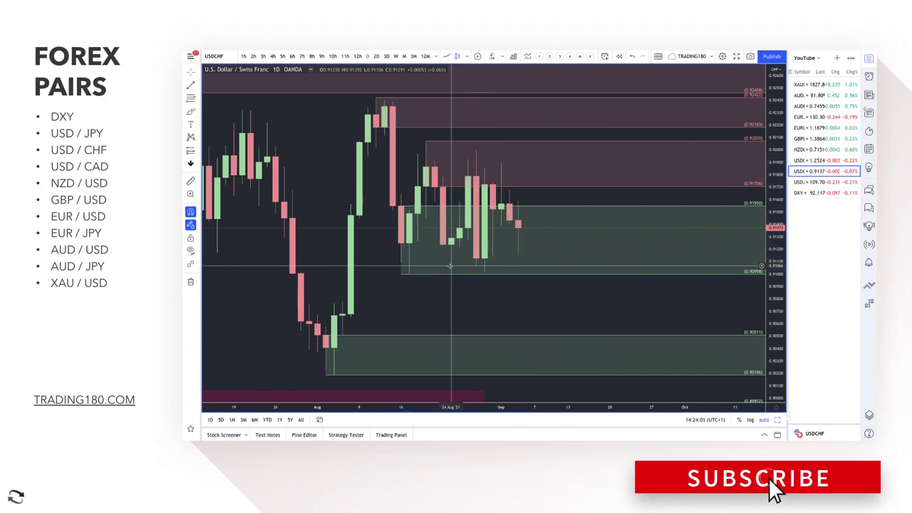
{"action": "left_click", "coordinate": [187, 112]}
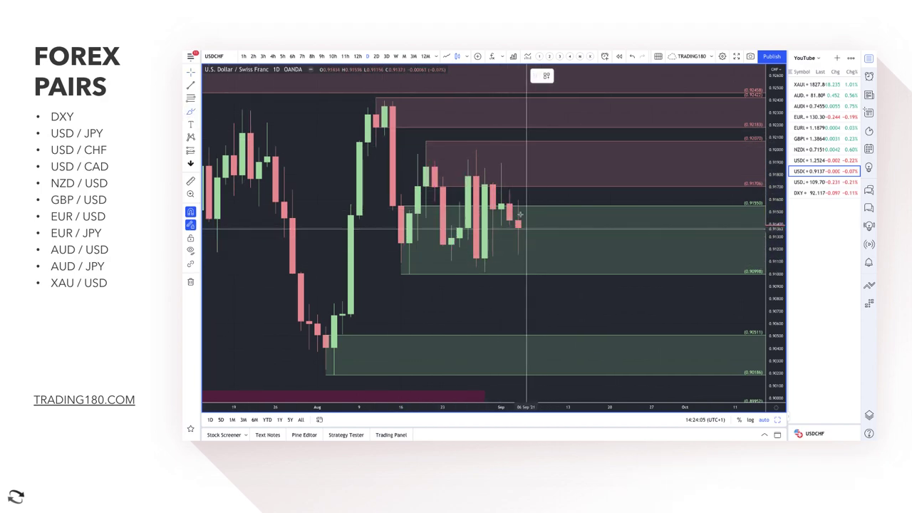
Brush a circle around the zone below 0.90511, with a drop into it and an upward arrow out
{"action": "scroll", "coordinate": [591, 278], "scroll_direction": "down", "scroll_amount": 5}
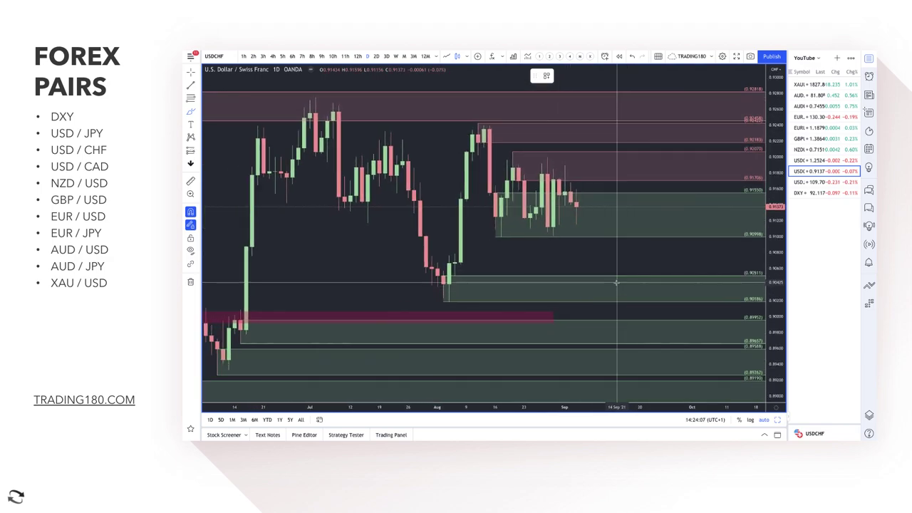
{"action": "mouse_move", "coordinate": [611, 270]}
{"action": "left_mouse_down"}
{"action": "mouse_move", "coordinate": [592, 280]}
{"action": "mouse_move", "coordinate": [625, 288]}
{"action": "mouse_move", "coordinate": [606, 269]}
{"action": "left_mouse_up"}
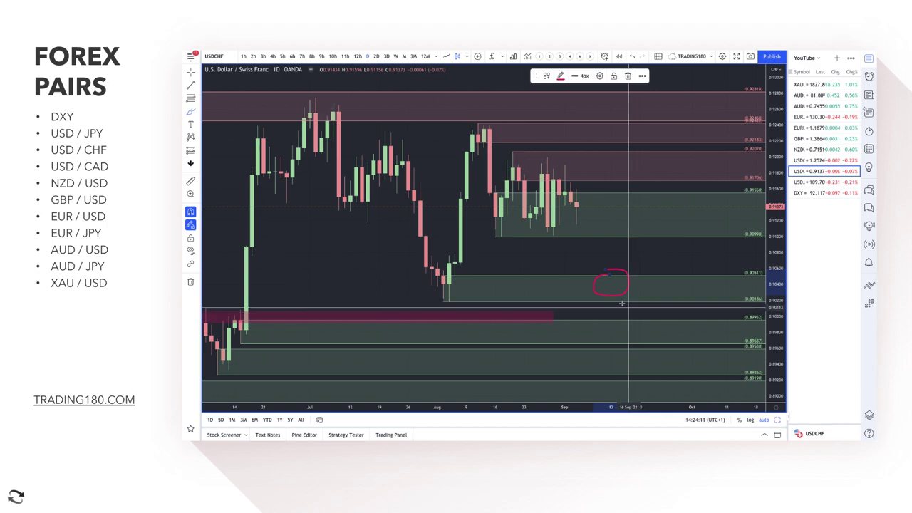
{"action": "mouse_move", "coordinate": [610, 278]}
{"action": "left_mouse_down"}
{"action": "mouse_move", "coordinate": [657, 246]}
{"action": "mouse_move", "coordinate": [664, 266]}
{"action": "left_mouse_up"}
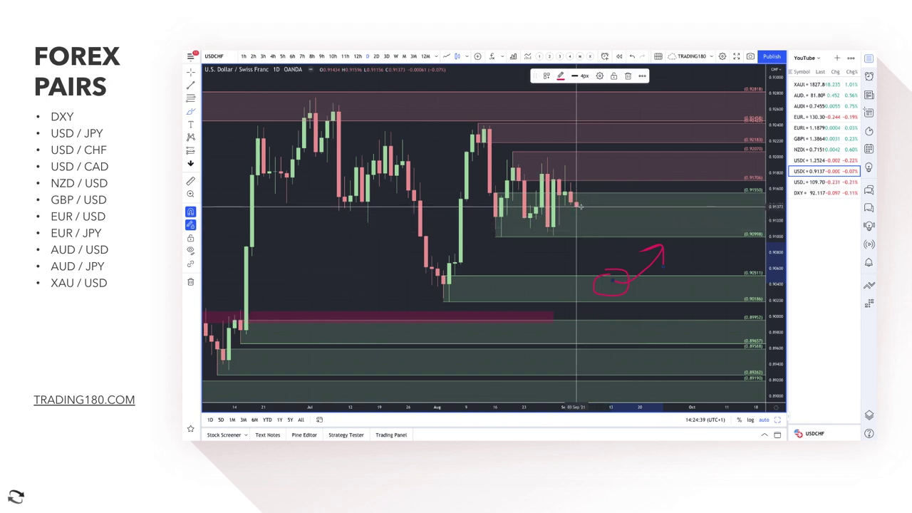
{"action": "mouse_move", "coordinate": [577, 205]}
{"action": "left_mouse_down"}
{"action": "mouse_move", "coordinate": [591, 237]}
{"action": "mouse_move", "coordinate": [599, 231]}
{"action": "mouse_move", "coordinate": [604, 277]}
{"action": "mouse_move", "coordinate": [632, 279]}
{"action": "left_mouse_up"}
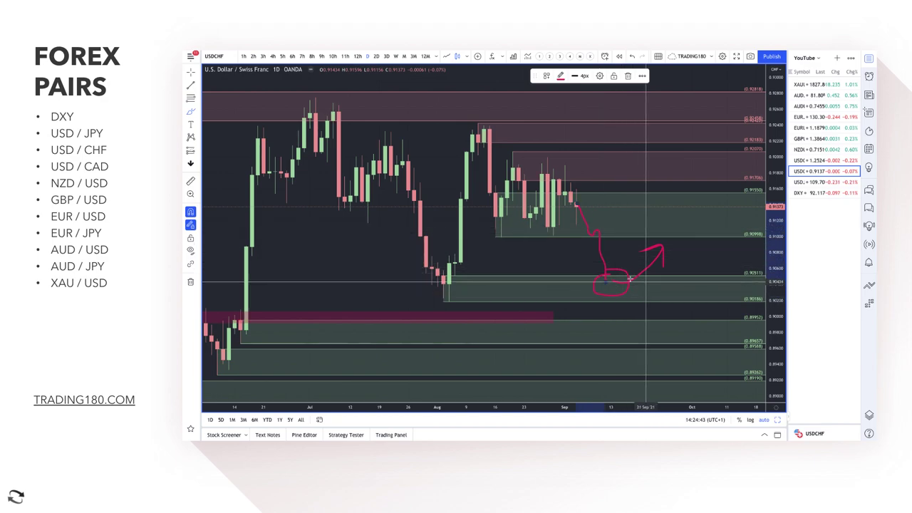
Sketch a rally from the latest candle into upper supply, with a reversal arrow pointing back down
{"action": "scroll", "coordinate": [623, 277], "scroll_direction": "down", "scroll_amount": 2}
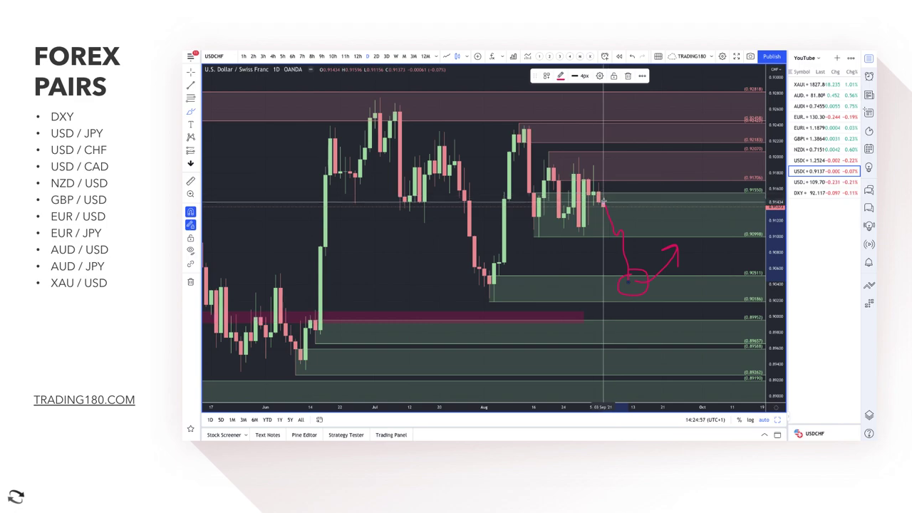
{"action": "mouse_move", "coordinate": [605, 197]}
{"action": "left_mouse_down"}
{"action": "mouse_move", "coordinate": [625, 143]}
{"action": "mouse_move", "coordinate": [643, 134]}
{"action": "mouse_move", "coordinate": [668, 171]}
{"action": "mouse_move", "coordinate": [661, 176]}
{"action": "left_mouse_up"}
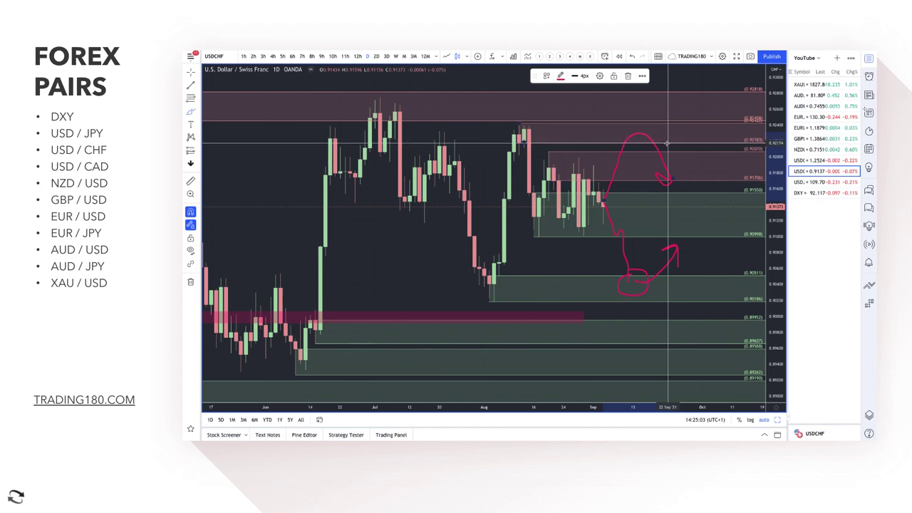
{"action": "mouse_move", "coordinate": [662, 132]}
{"action": "left_mouse_down"}
{"action": "mouse_move", "coordinate": [621, 132]}
{"action": "mouse_move", "coordinate": [627, 127]}
{"action": "left_mouse_up"}
{"action": "mouse_move", "coordinate": [657, 97]}
{"action": "left_mouse_down"}
{"action": "mouse_move", "coordinate": [648, 100]}
{"action": "mouse_move", "coordinate": [691, 156]}
{"action": "mouse_move", "coordinate": [693, 141]}
{"action": "left_mouse_up"}
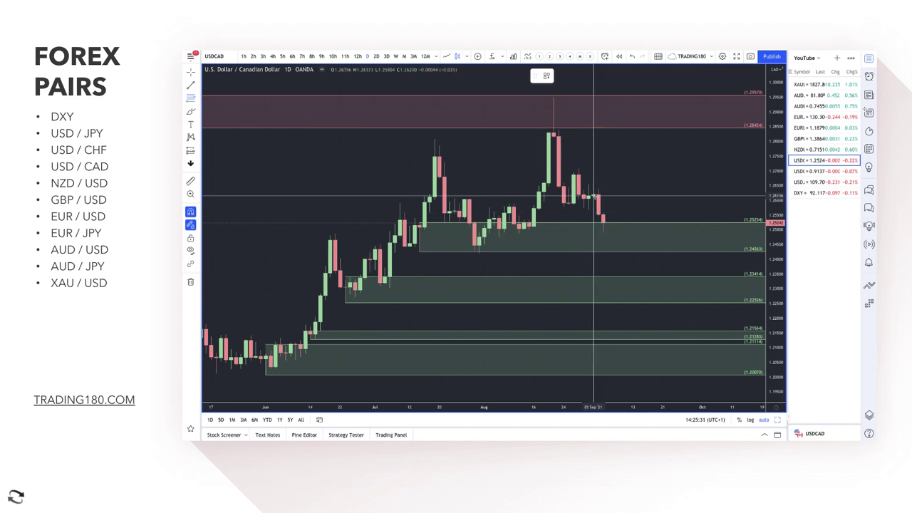
Add a red USD/CAD supply zone from 1.26156 to 1.27084
{"action": "left_click_drag", "start_coordinate": [594, 196], "coordinate": [584, 171]}
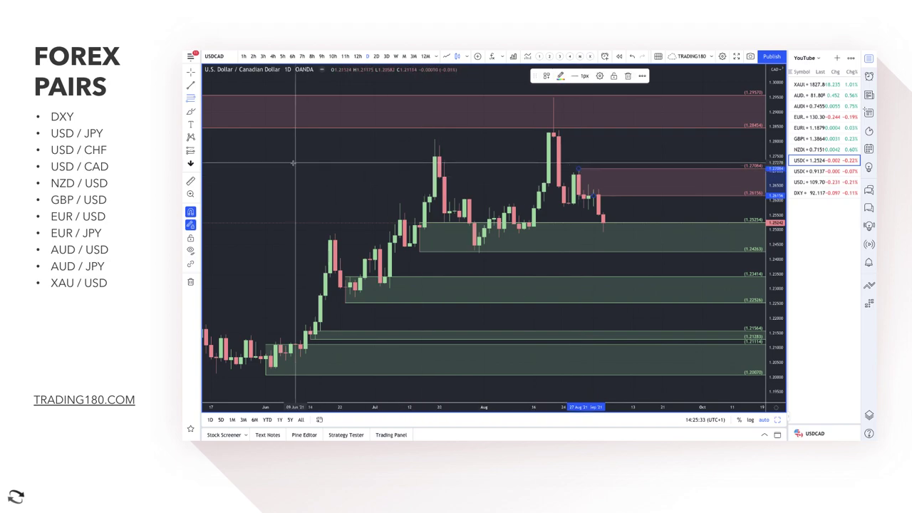
{"action": "left_click", "coordinate": [190, 117]}
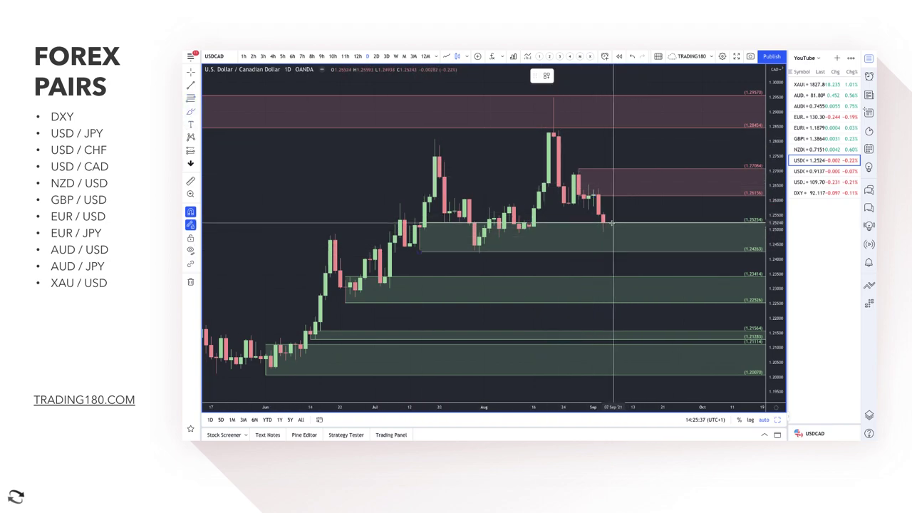
{"action": "scroll", "coordinate": [632, 225], "scroll_direction": "down", "scroll_amount": 3}
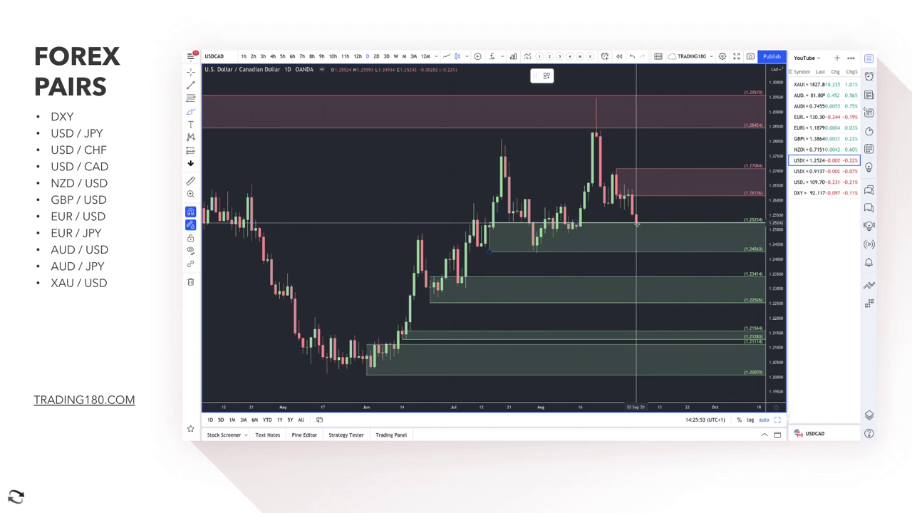
Brush a dip-and-bounce off the green zone and upward arrows into the top supply zone
{"action": "mouse_move", "coordinate": [636, 224]}
{"action": "left_mouse_down"}
{"action": "mouse_move", "coordinate": [651, 246]}
{"action": "mouse_move", "coordinate": [675, 232]}
{"action": "left_mouse_up"}
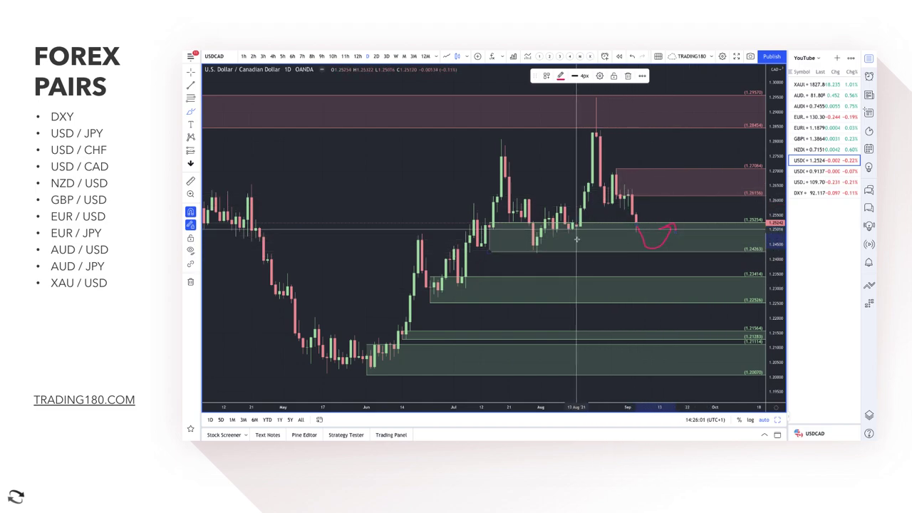
{"action": "mouse_move", "coordinate": [576, 227]}
{"action": "left_mouse_down"}
{"action": "mouse_move", "coordinate": [585, 102]}
{"action": "mouse_move", "coordinate": [593, 109]}
{"action": "left_mouse_up"}
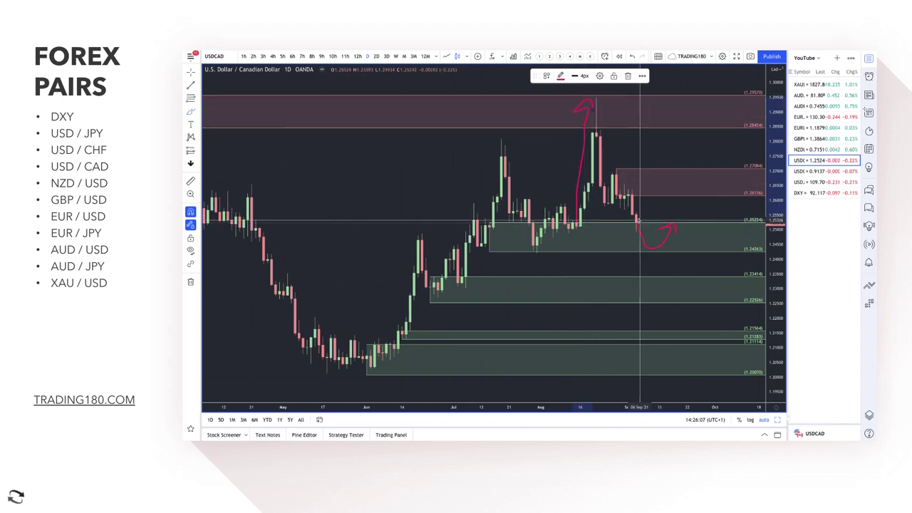
{"action": "mouse_move", "coordinate": [636, 222]}
{"action": "left_mouse_down"}
{"action": "mouse_move", "coordinate": [652, 191]}
{"action": "mouse_move", "coordinate": [704, 209]}
{"action": "left_mouse_up"}
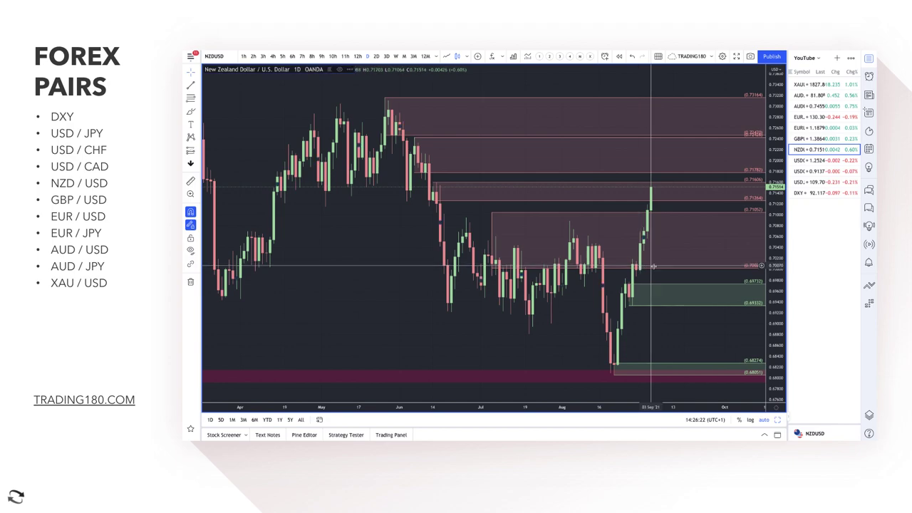
Brush upward arrows in the chart's upper left and up from the August lows
{"action": "right_click", "coordinate": [653, 266]}
{"action": "left_click", "coordinate": [655, 271]}
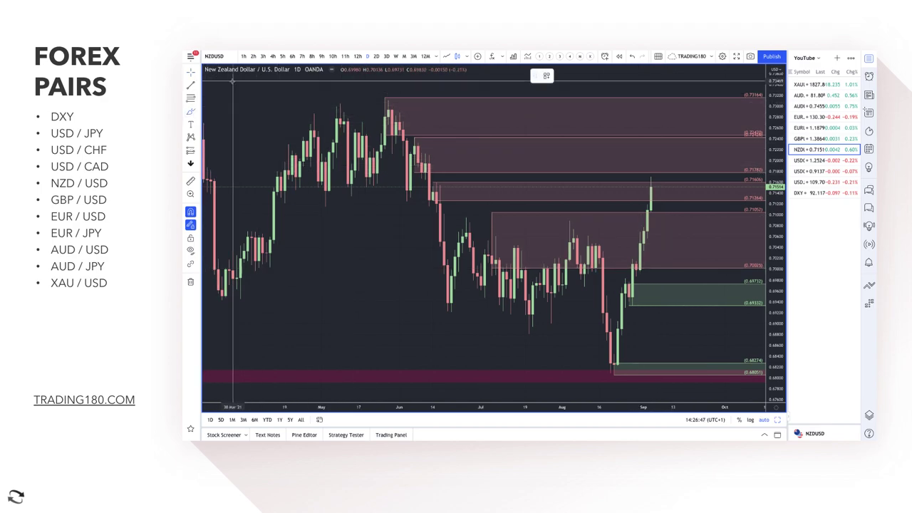
{"action": "mouse_move", "coordinate": [233, 129]}
{"action": "left_mouse_down"}
{"action": "mouse_move", "coordinate": [236, 88]}
{"action": "mouse_move", "coordinate": [246, 83]}
{"action": "mouse_move", "coordinate": [244, 93]}
{"action": "left_mouse_up"}
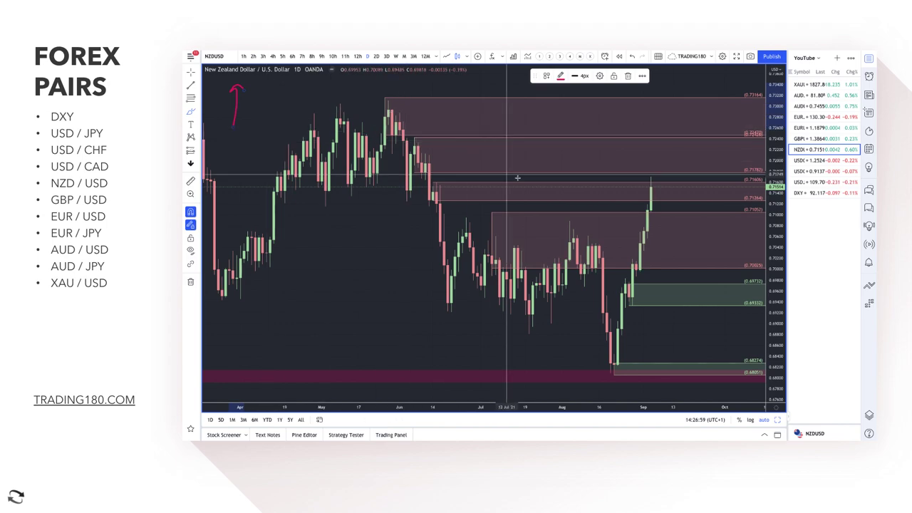
{"action": "left_click_drag", "start_coordinate": [627, 351], "coordinate": [670, 186]}
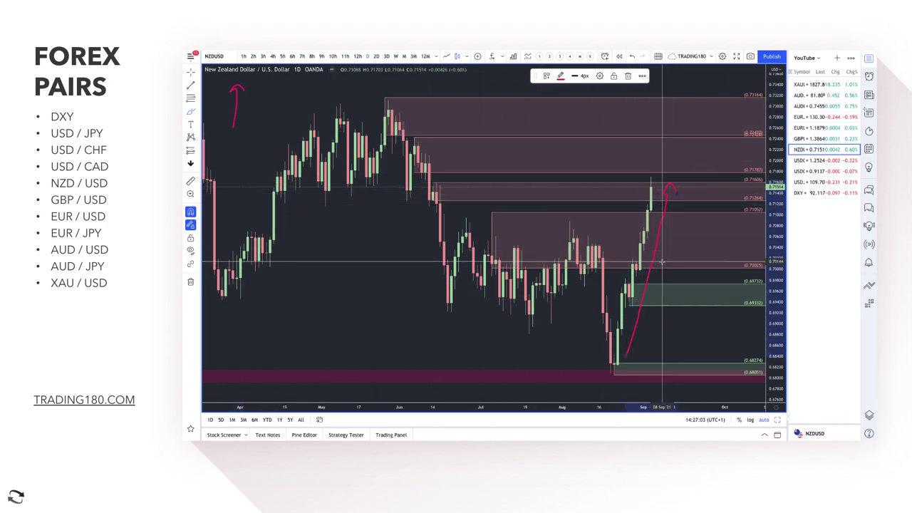
Add arrows over the May rally and June candles, and delete the unwanted pink zone
{"action": "mouse_move", "coordinate": [298, 282]}
{"action": "left_mouse_down"}
{"action": "mouse_move", "coordinate": [341, 221]}
{"action": "mouse_move", "coordinate": [349, 225]}
{"action": "left_mouse_up"}
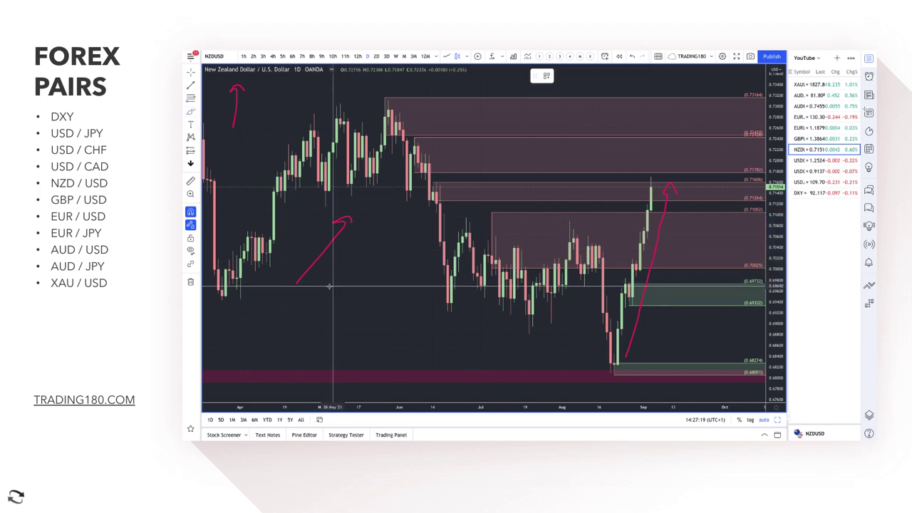
{"action": "mouse_move", "coordinate": [316, 285]}
{"action": "left_mouse_down"}
{"action": "mouse_move", "coordinate": [373, 289]}
{"action": "mouse_move", "coordinate": [362, 304]}
{"action": "mouse_move", "coordinate": [364, 243]}
{"action": "mouse_move", "coordinate": [358, 271]}
{"action": "left_mouse_up"}
{"action": "left_click_drag", "start_coordinate": [365, 237], "coordinate": [371, 298]}
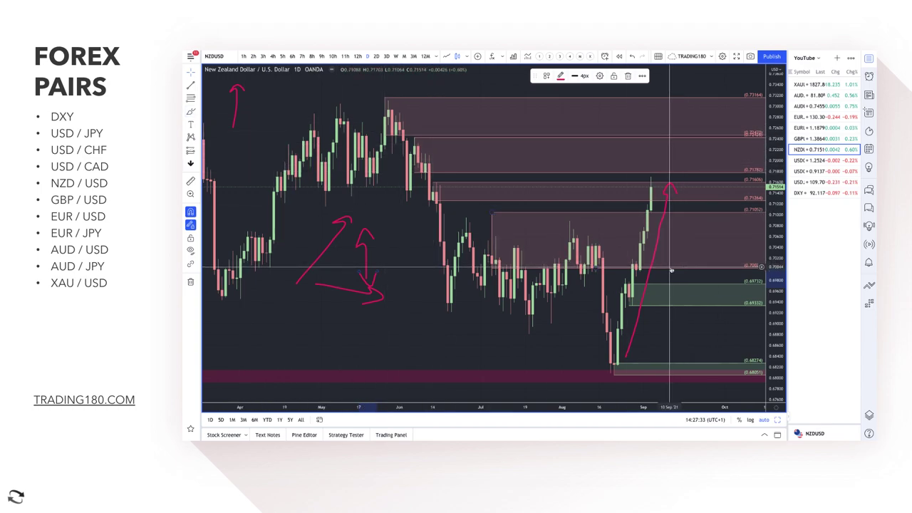
{"action": "key", "text": "Delete"}
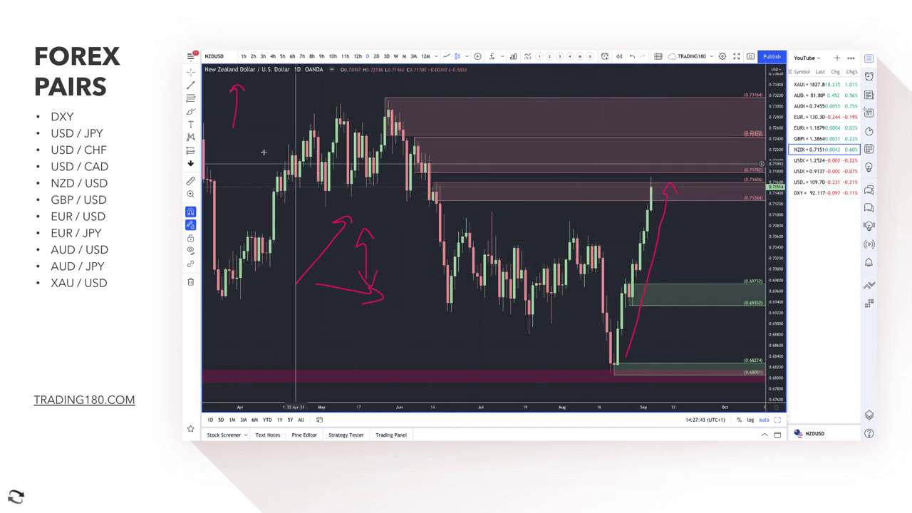
Draw a zone from 0.70096 to 0.69868 and apply the '2. DEMAND' drawing template
{"action": "left_click", "coordinate": [191, 103]}
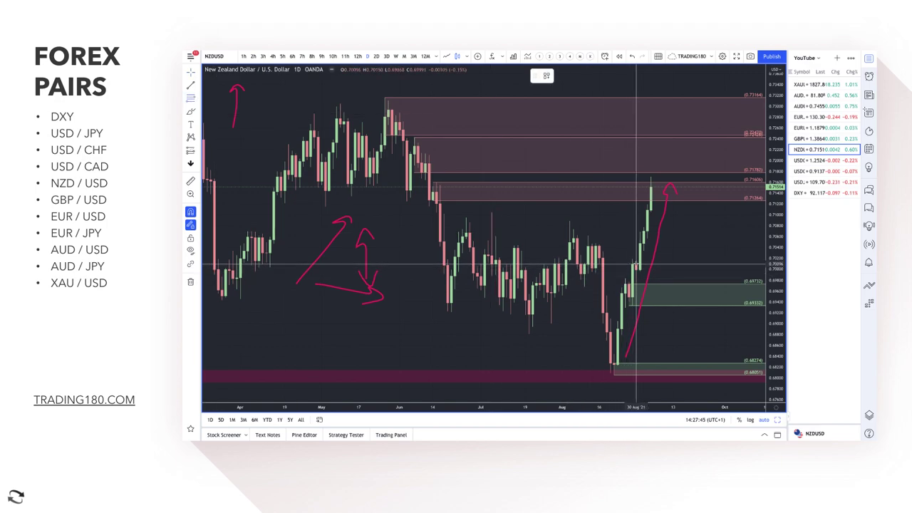
{"action": "left_click", "coordinate": [636, 265]}
{"action": "left_click", "coordinate": [636, 275]}
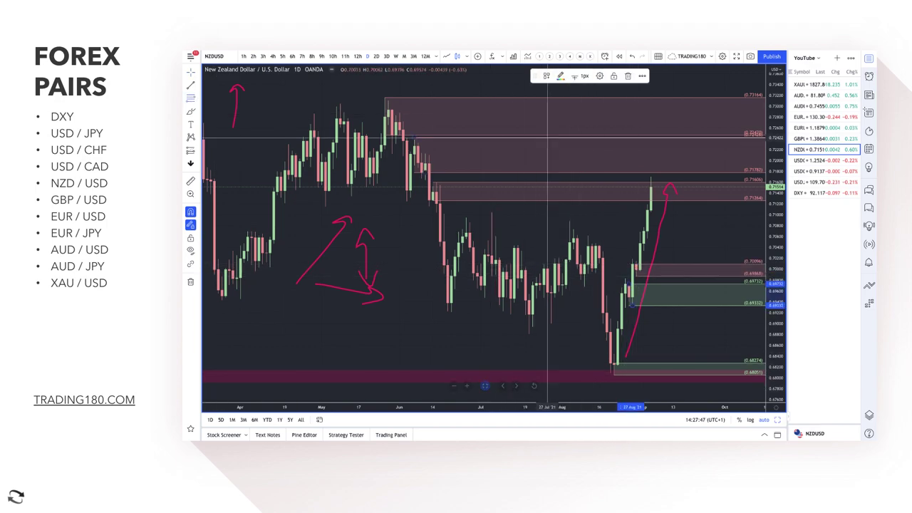
{"action": "left_click", "coordinate": [546, 76]}
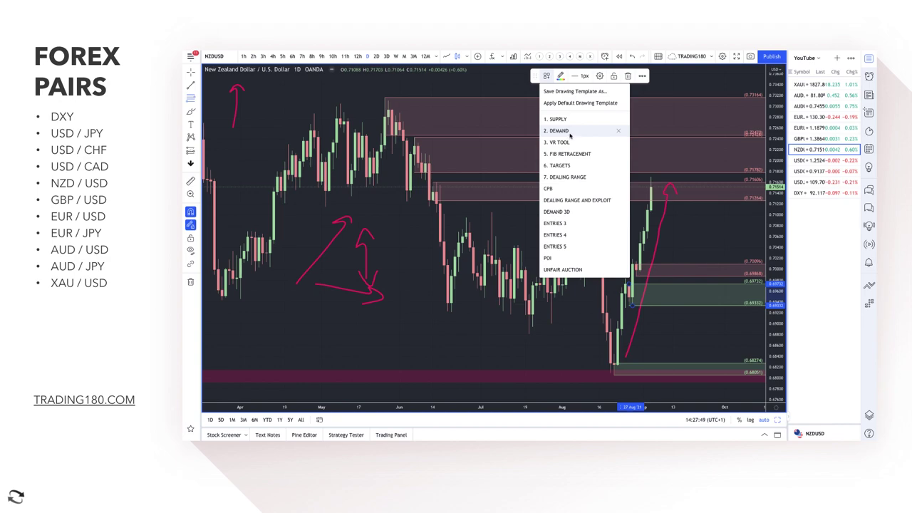
{"action": "left_click", "coordinate": [560, 130]}
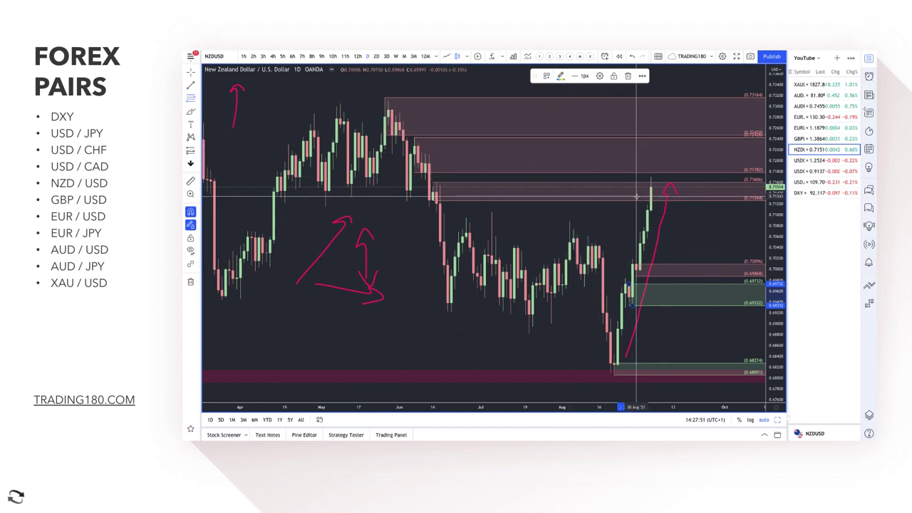
{"action": "left_click", "coordinate": [546, 77]}
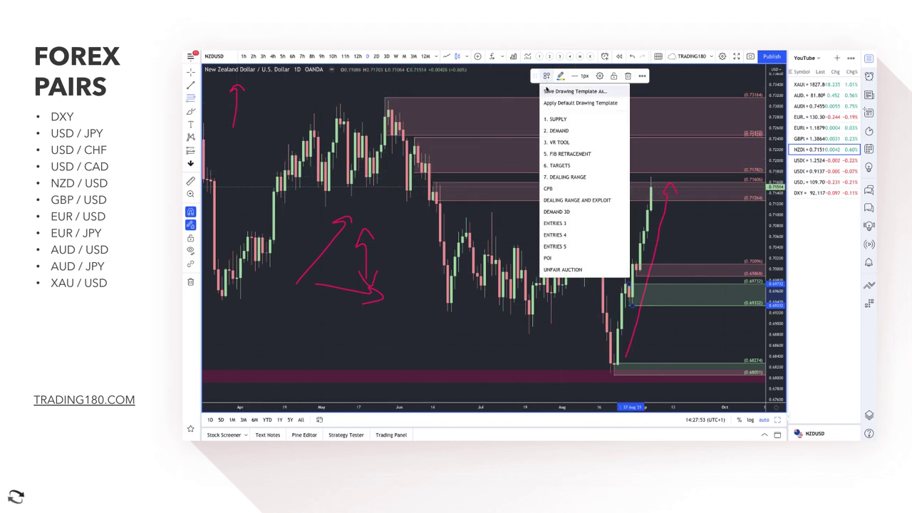
{"action": "left_click", "coordinate": [571, 132]}
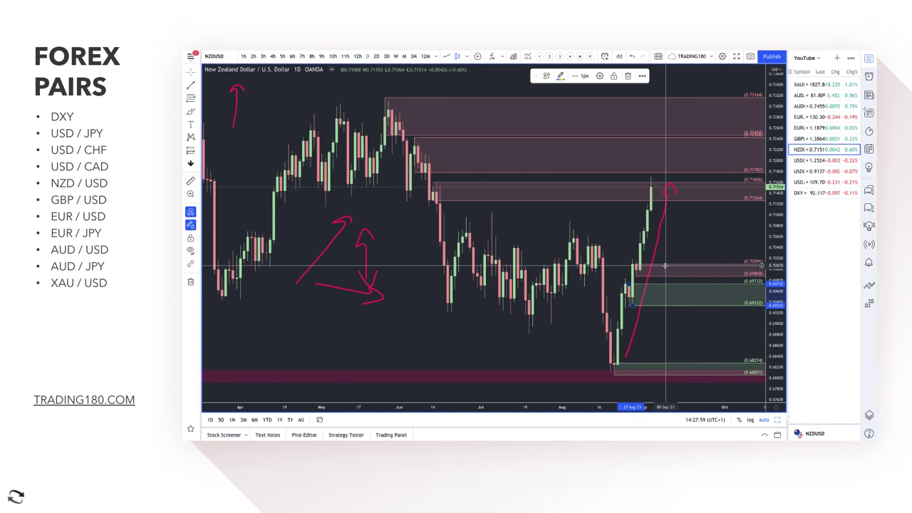
{"action": "left_click", "coordinate": [546, 76]}
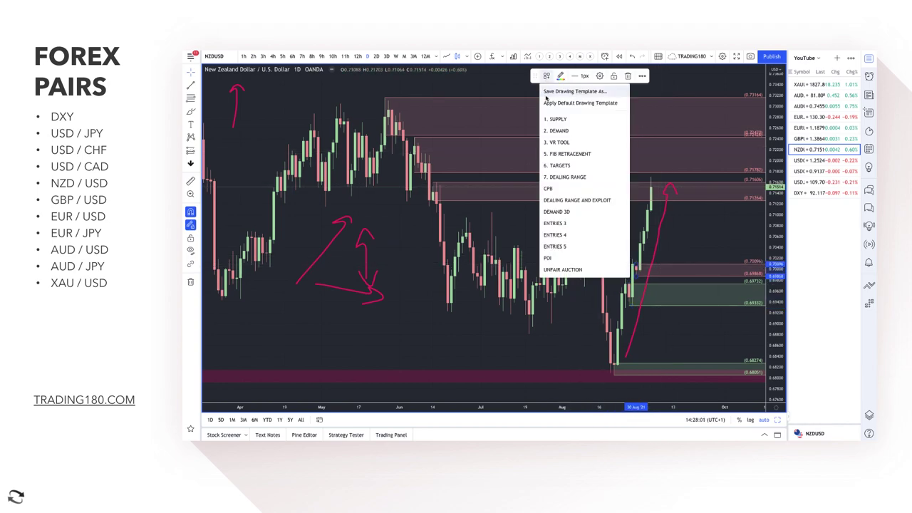
{"action": "left_click", "coordinate": [570, 132]}
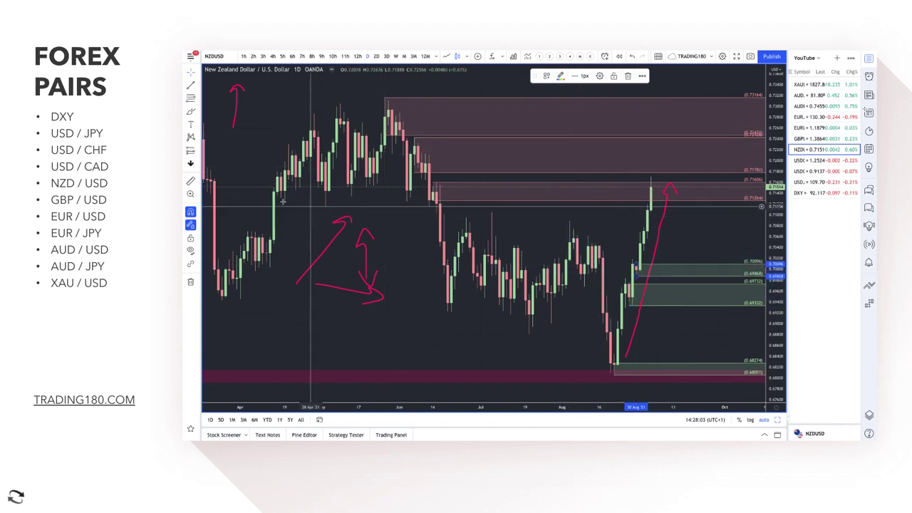
With the Brush, handwrite the first letter of BUY below the rally
{"action": "left_click", "coordinate": [190, 113]}
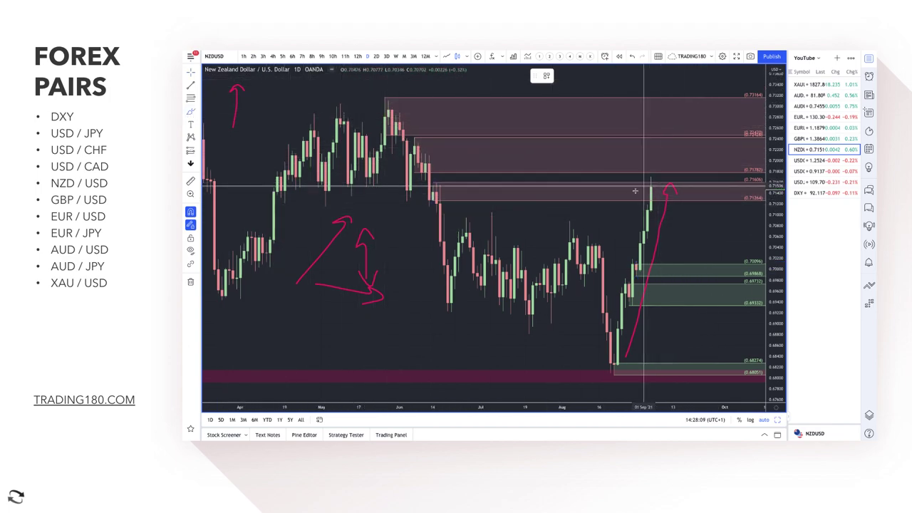
{"action": "scroll", "coordinate": [631, 303], "scroll_direction": "up", "scroll_amount": 5}
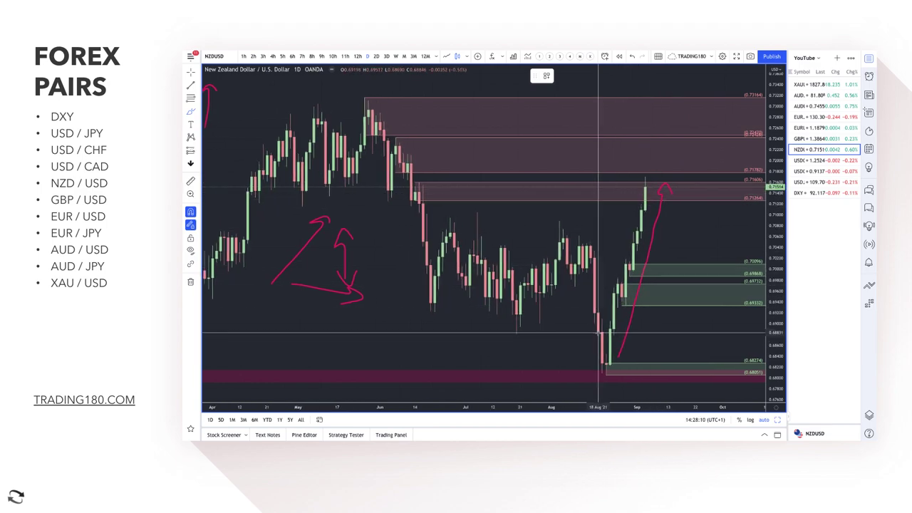
{"action": "mouse_move", "coordinate": [542, 311]}
{"action": "left_mouse_down"}
{"action": "mouse_move", "coordinate": [540, 335]}
{"action": "mouse_move", "coordinate": [607, 317]}
{"action": "mouse_move", "coordinate": [582, 352]}
{"action": "left_mouse_up"}
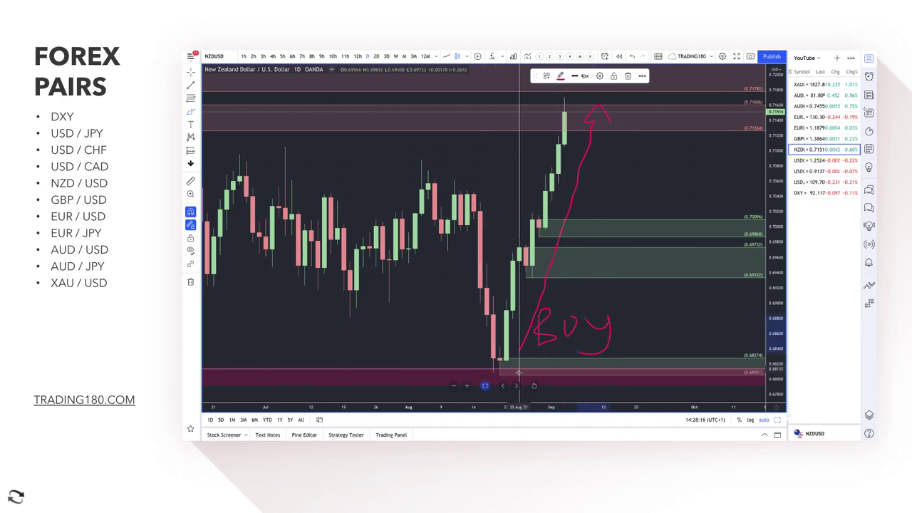
Scroll the NZD/USD chart down and back up to review the BUY note beside the rally
{"action": "scroll", "coordinate": [571, 199], "scroll_direction": "down", "scroll_amount": 3}
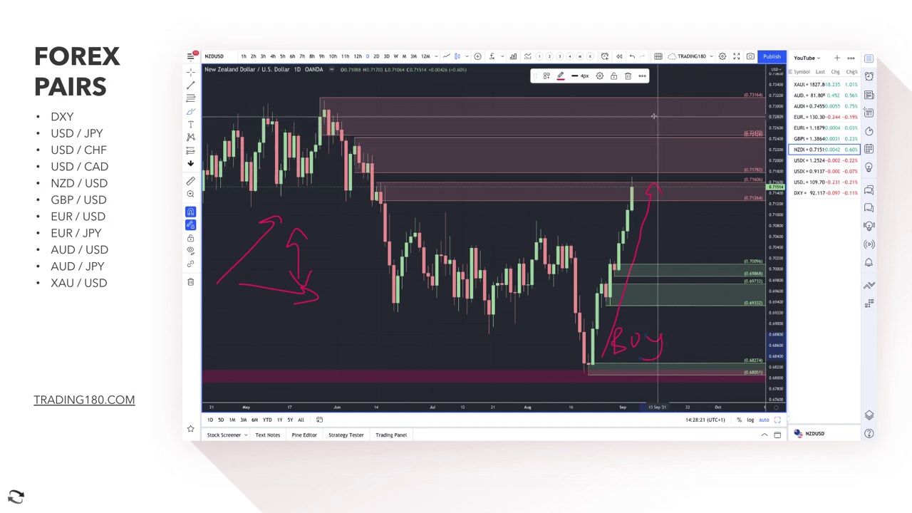
{"action": "scroll", "coordinate": [663, 152], "scroll_direction": "down", "scroll_amount": 1}
{"action": "scroll", "coordinate": [662, 151], "scroll_direction": "down", "scroll_amount": 1}
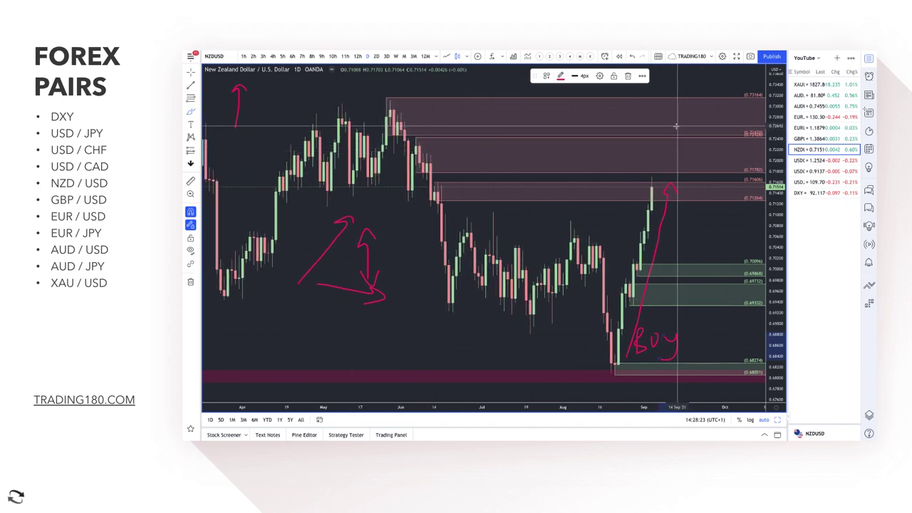
{"action": "scroll", "coordinate": [645, 214], "scroll_direction": "up", "scroll_amount": 2}
{"action": "scroll", "coordinate": [645, 217], "scroll_direction": "up", "scroll_amount": 1}
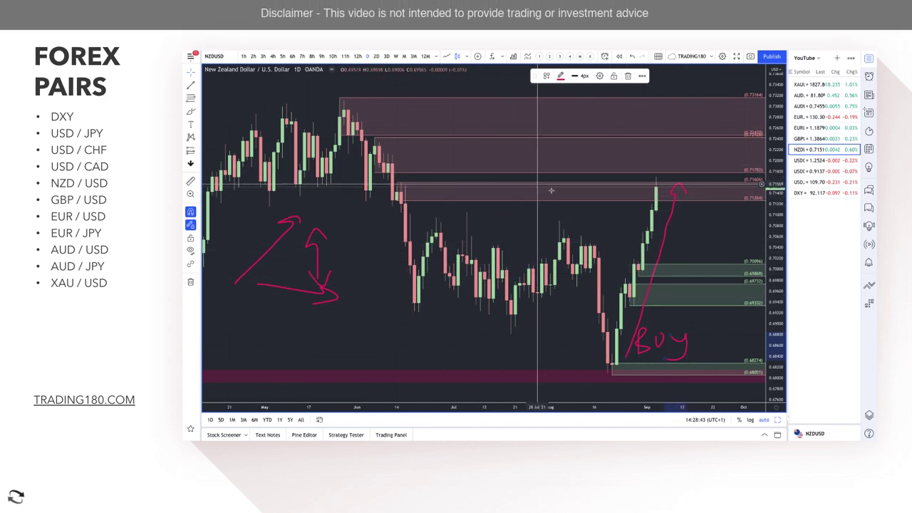
Brush two arrows from the latest candle: a dip to demand then rebound, and a push into supply
{"action": "left_click", "coordinate": [200, 112]}
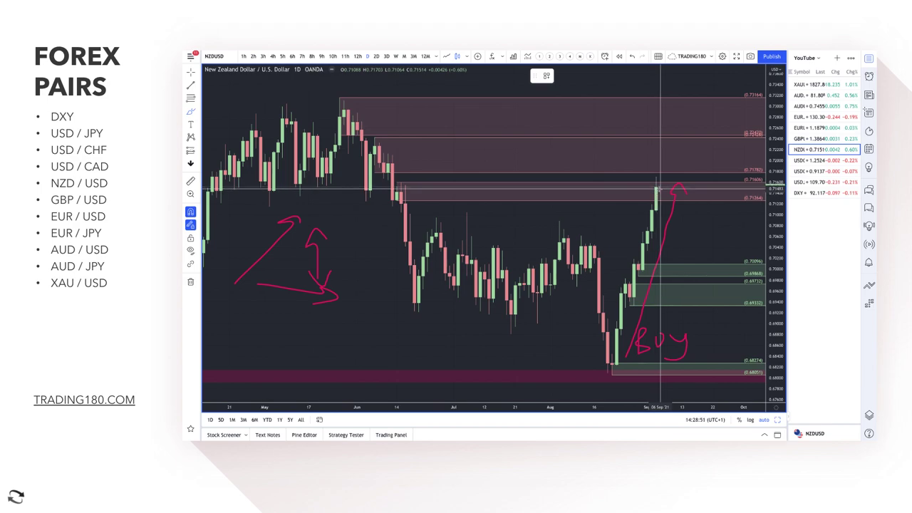
{"action": "mouse_move", "coordinate": [659, 189]}
{"action": "left_mouse_down"}
{"action": "mouse_move", "coordinate": [677, 269]}
{"action": "mouse_move", "coordinate": [725, 248]}
{"action": "left_mouse_up"}
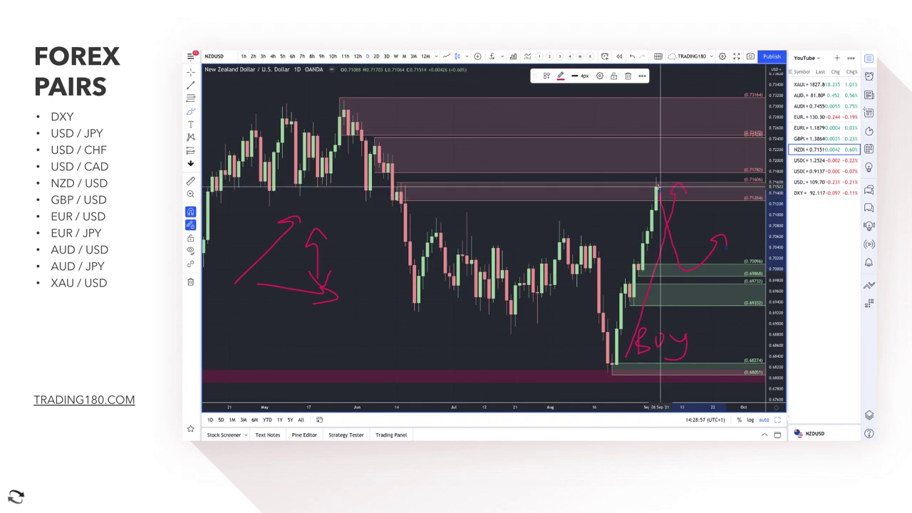
{"action": "mouse_move", "coordinate": [658, 189]}
{"action": "left_mouse_down"}
{"action": "mouse_move", "coordinate": [679, 146]}
{"action": "mouse_move", "coordinate": [712, 204]}
{"action": "mouse_move", "coordinate": [728, 162]}
{"action": "mouse_move", "coordinate": [669, 198]}
{"action": "left_mouse_up"}
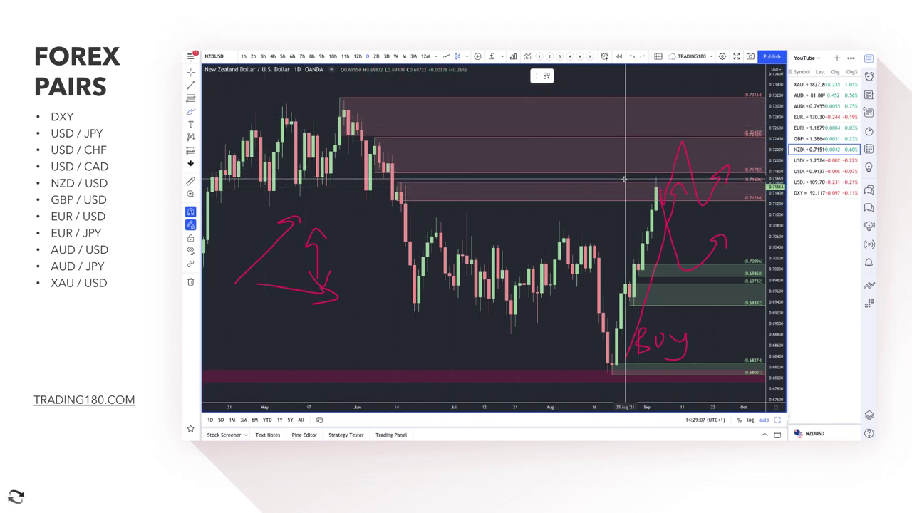
{"action": "scroll", "coordinate": [493, 190], "scroll_direction": "down", "scroll_amount": 2}
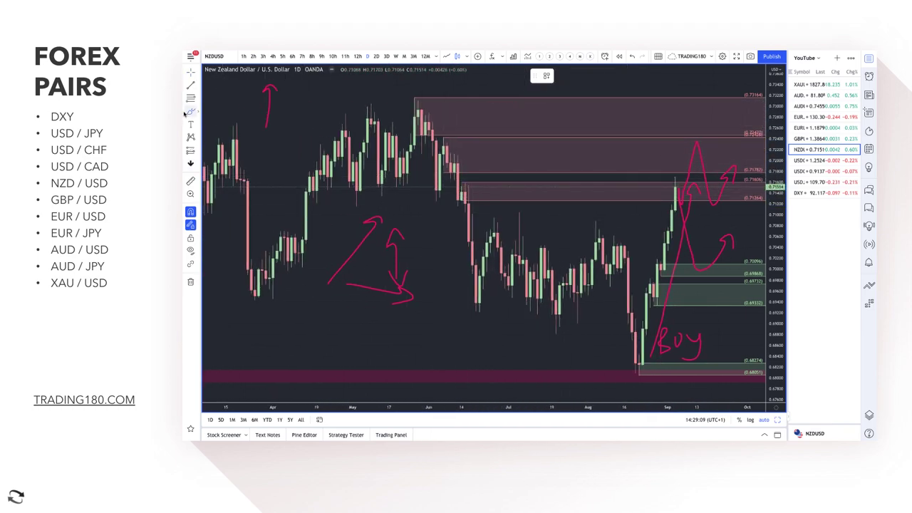
Draw a thin pink rectangle from April to the latest candles, with its lower edge at 0.71264
{"action": "left_click", "coordinate": [197, 113]}
{"action": "left_click", "coordinate": [227, 142]}
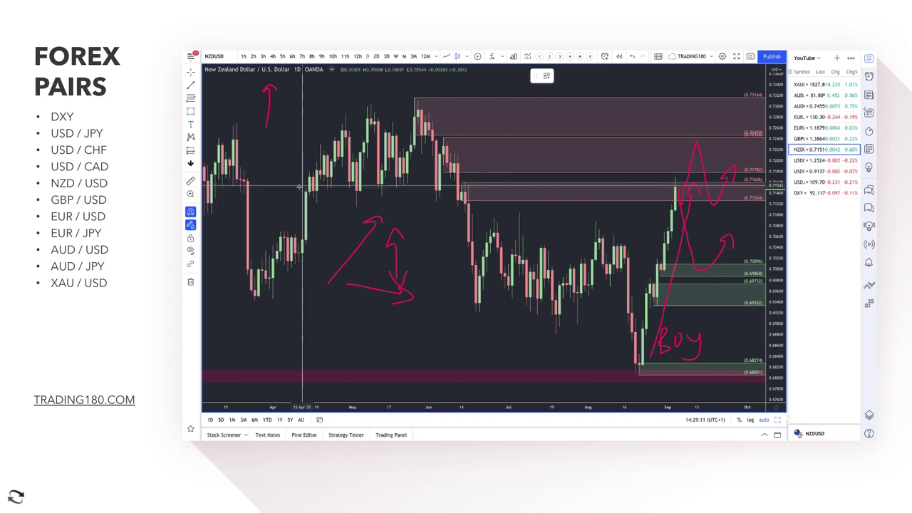
{"action": "left_click", "coordinate": [269, 195]}
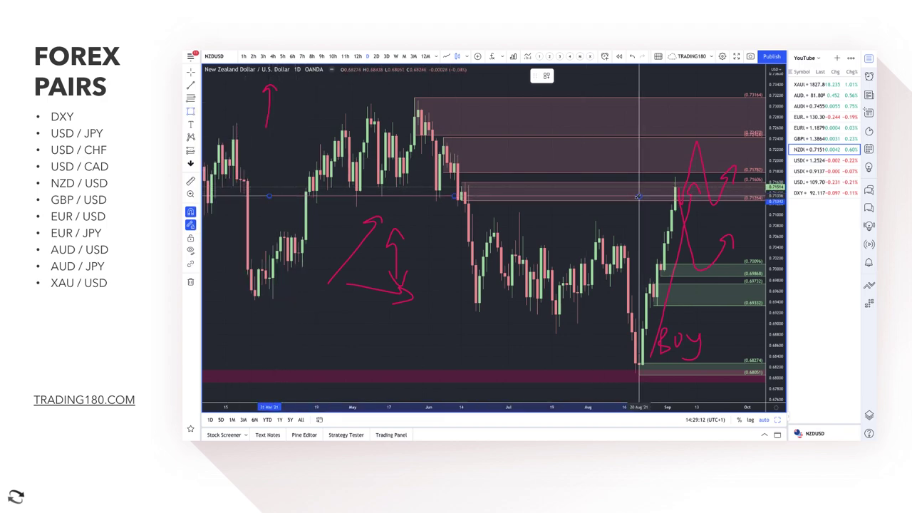
{"action": "left_click", "coordinate": [722, 193]}
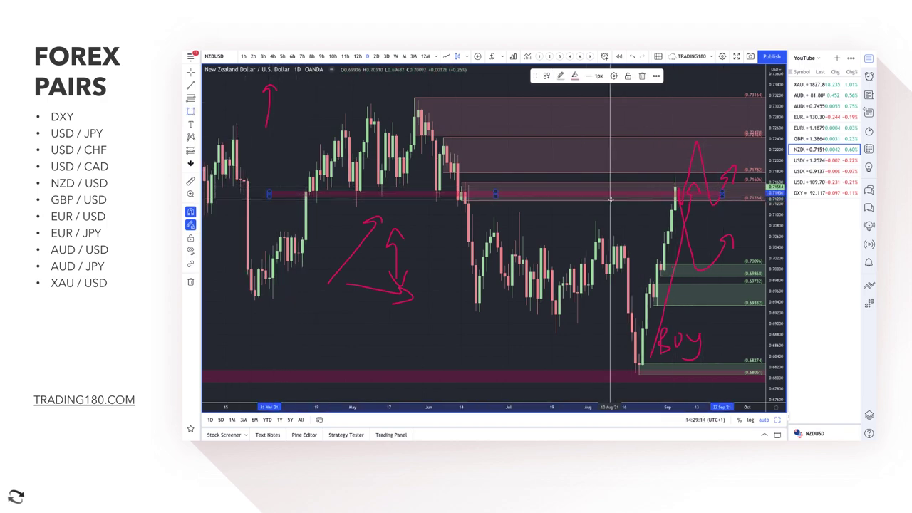
{"action": "left_click_drag", "start_coordinate": [495, 195], "coordinate": [495, 200]}
{"action": "right_click", "coordinate": [495, 201]}
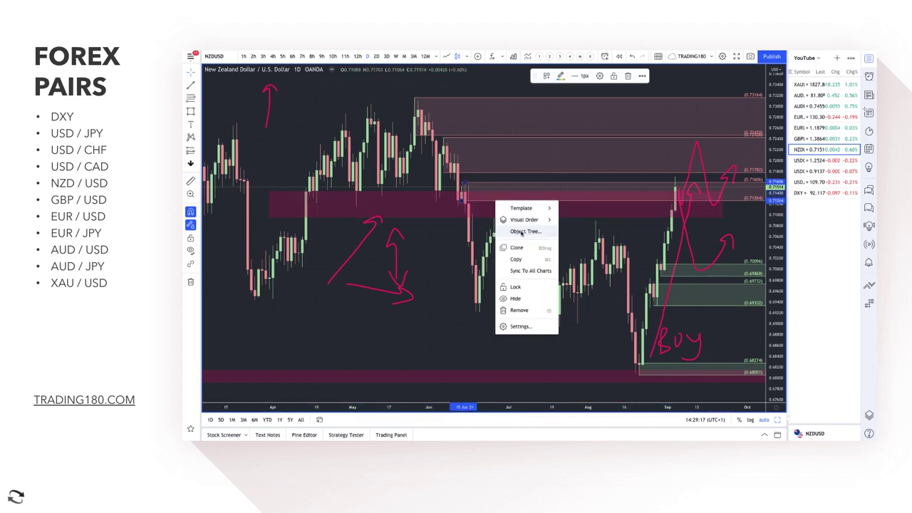
{"action": "left_click", "coordinate": [456, 221]}
{"action": "left_click", "coordinate": [479, 203]}
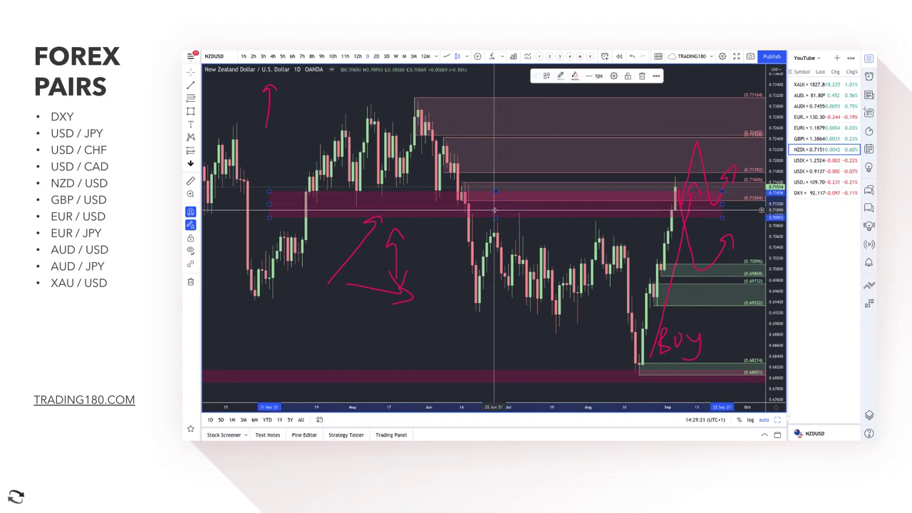
{"action": "left_click_drag", "start_coordinate": [495, 217], "coordinate": [503, 202]}
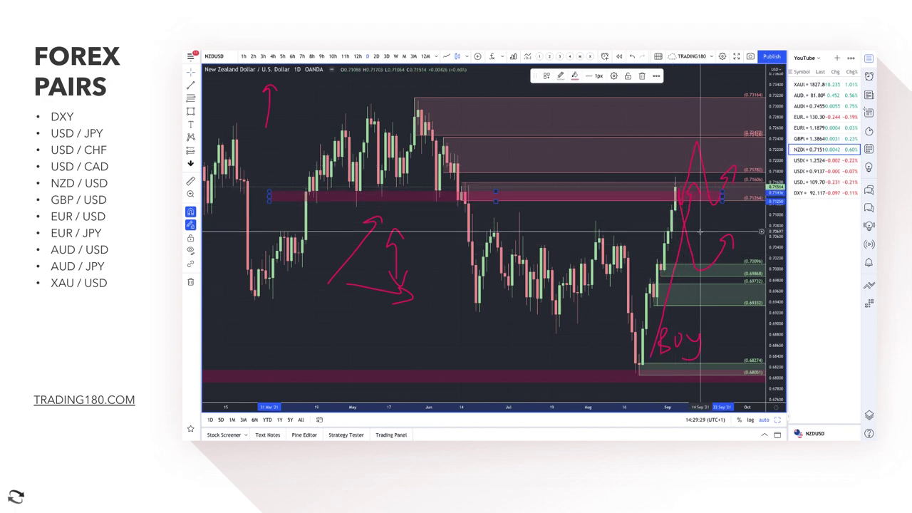
{"action": "scroll", "coordinate": [666, 242], "scroll_direction": "up", "scroll_amount": 3}
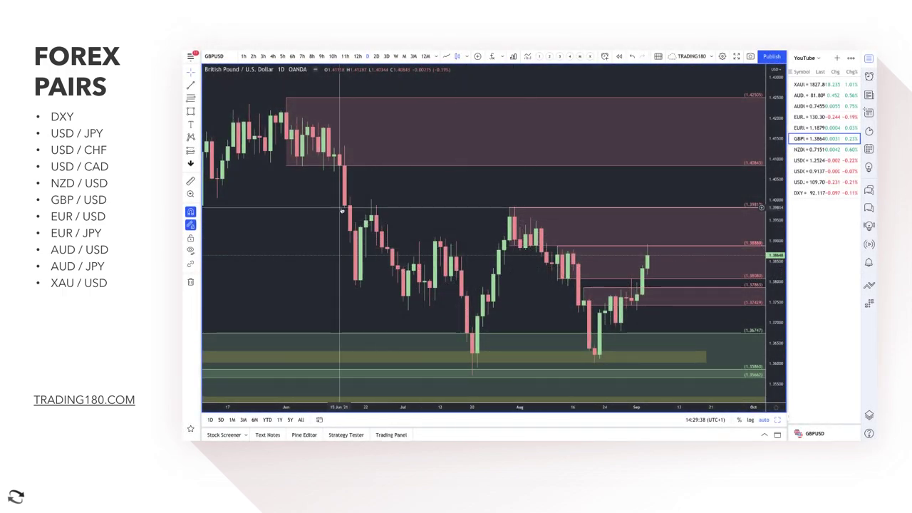
Delete the 1.37863 ray and draw a green demand zone from 1.37606 to 1.36728
{"action": "left_click", "coordinate": [198, 112]}
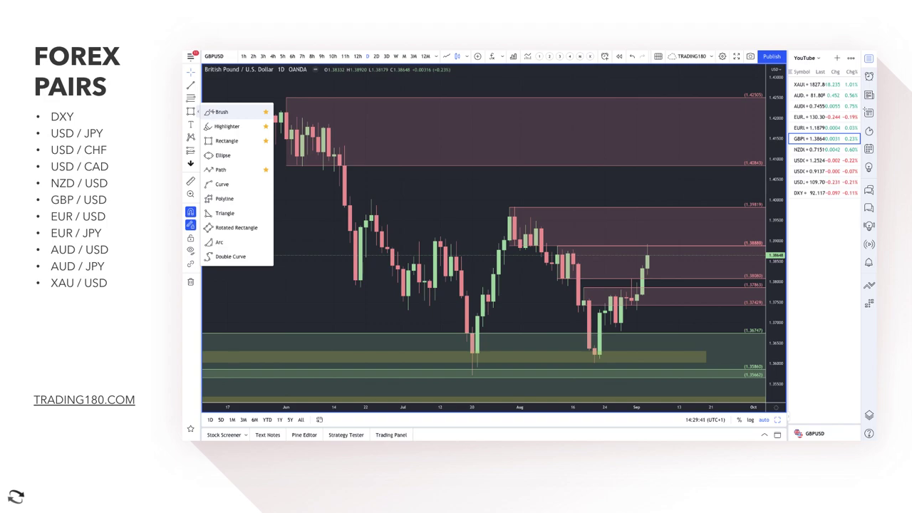
{"action": "left_click", "coordinate": [217, 112]}
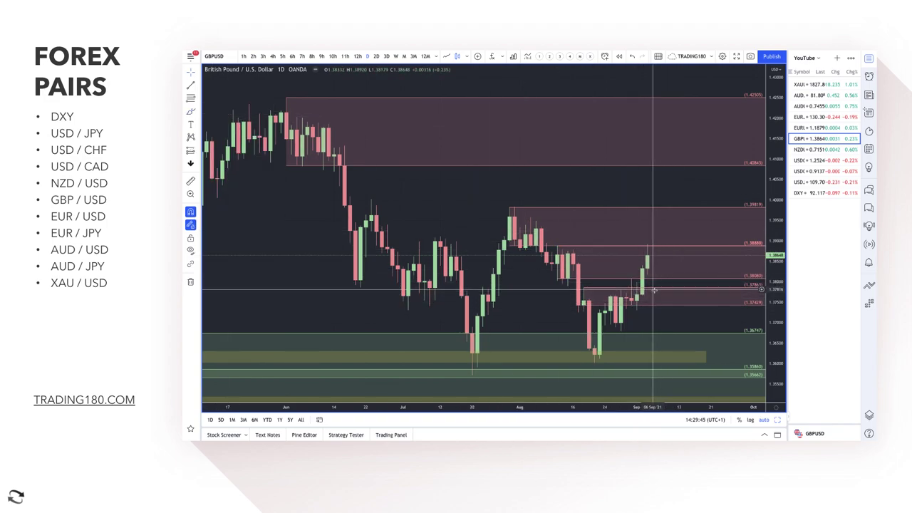
{"action": "left_click", "coordinate": [653, 289]}
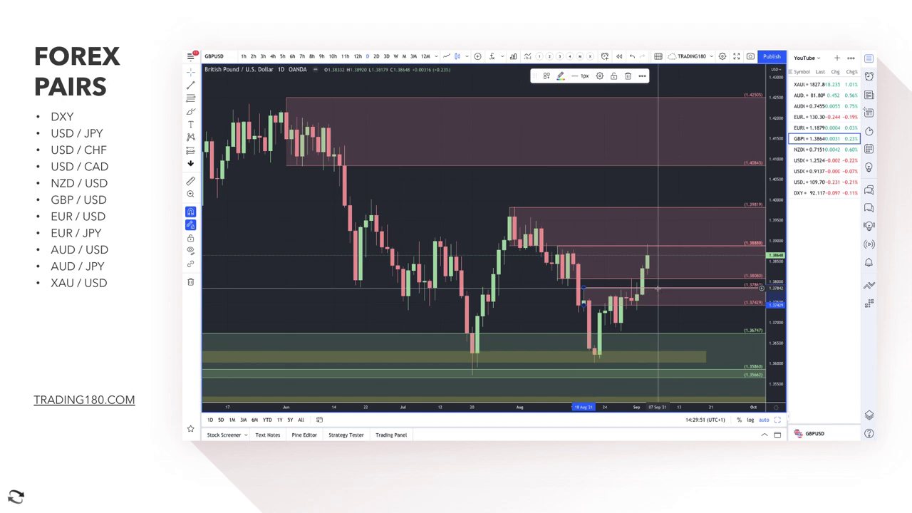
{"action": "key", "text": "Delete"}
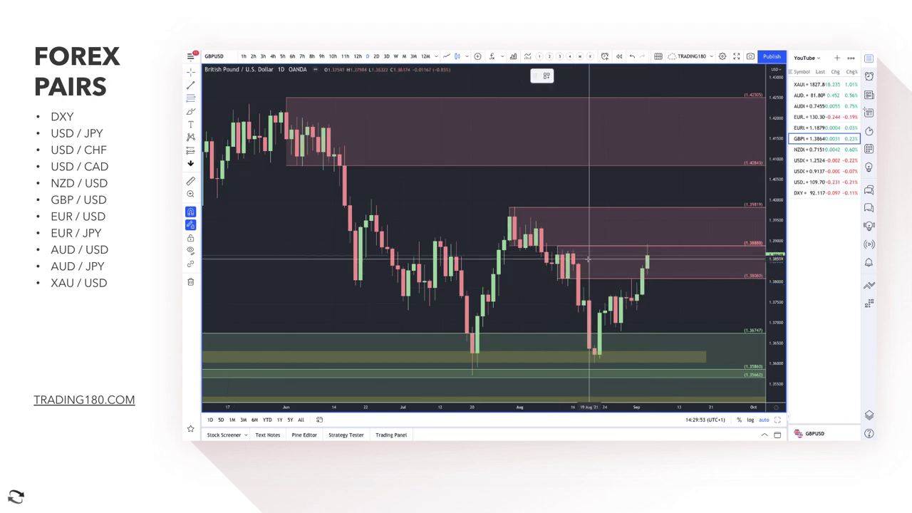
{"action": "left_click", "coordinate": [632, 296]}
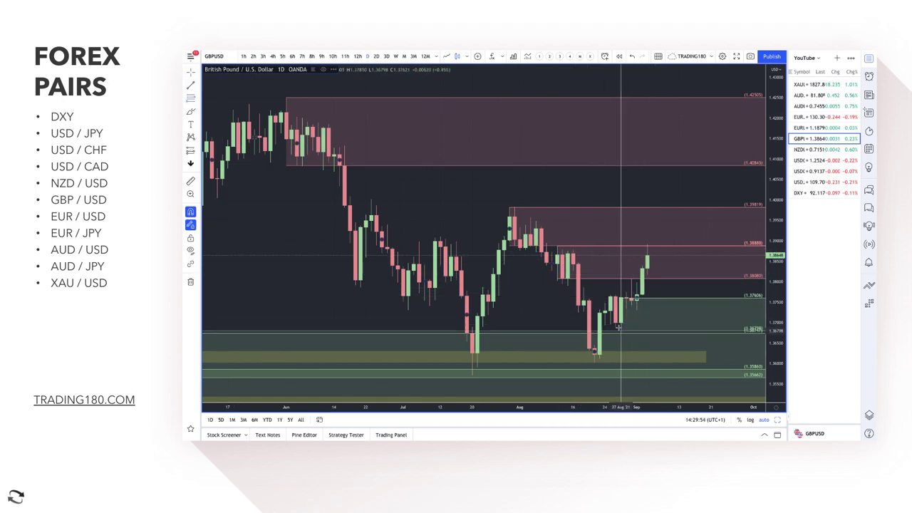
{"action": "left_click", "coordinate": [618, 329]}
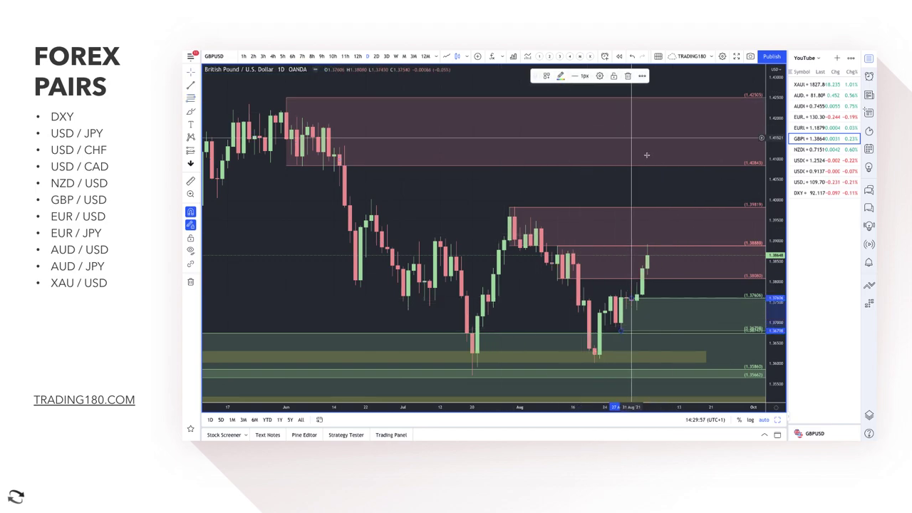
Delete the lower pink zone at 1.38888–1.38090
{"action": "right_click", "coordinate": [647, 196]}
{"action": "left_click", "coordinate": [614, 274]}
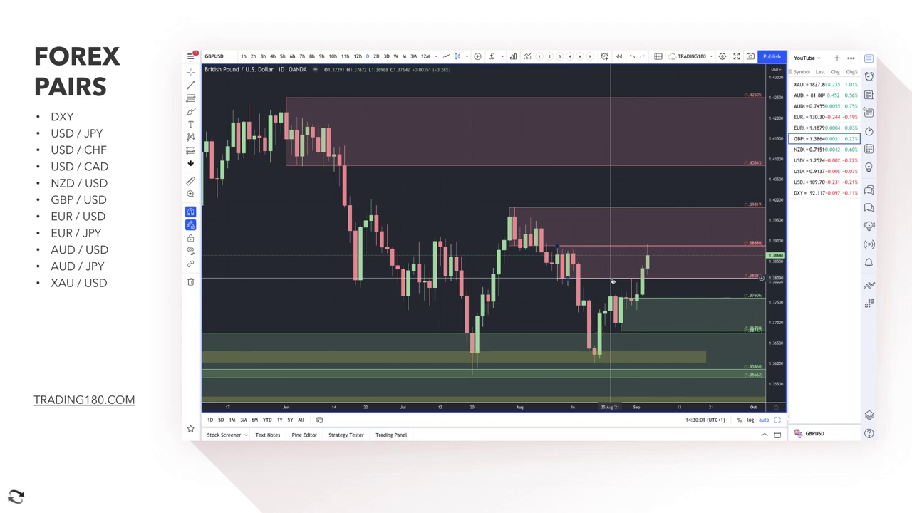
{"action": "left_click", "coordinate": [612, 281]}
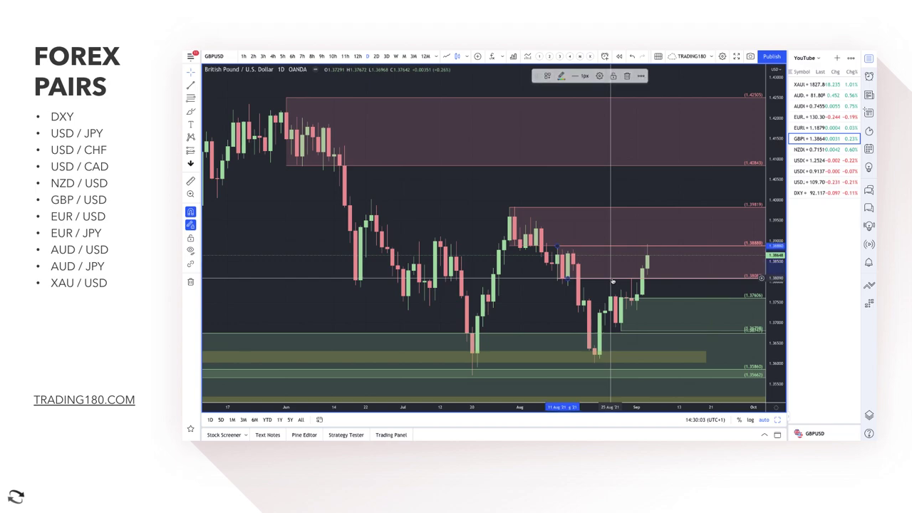
{"action": "key", "text": "Delete"}
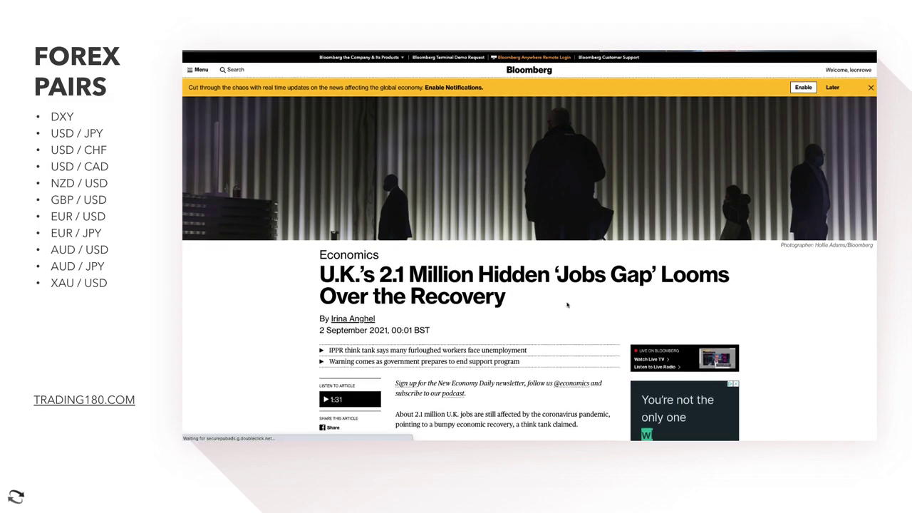
Read the Bloomberg jobs-gap article, highlighting its opening line and the paragraph on Thursday's report
{"action": "scroll", "coordinate": [567, 305], "scroll_direction": "down", "scroll_amount": 2}
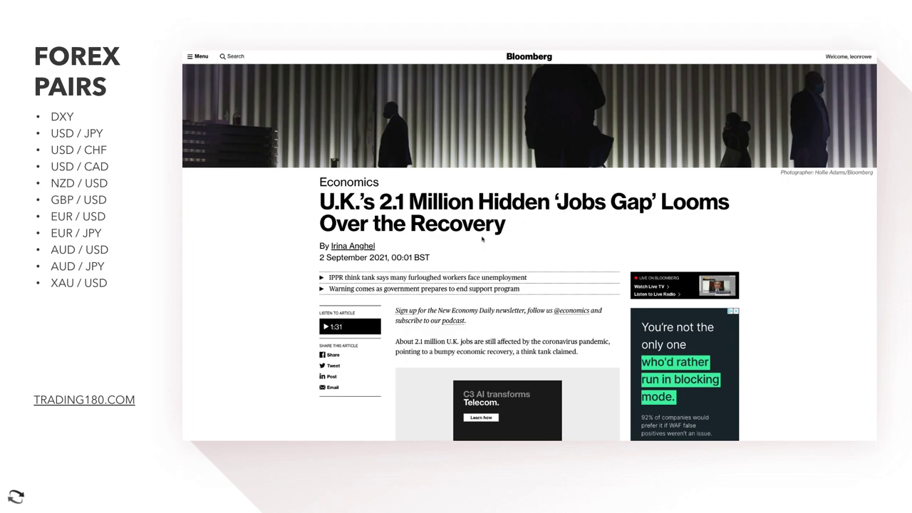
{"action": "scroll", "coordinate": [420, 217], "scroll_direction": "down", "scroll_amount": 4}
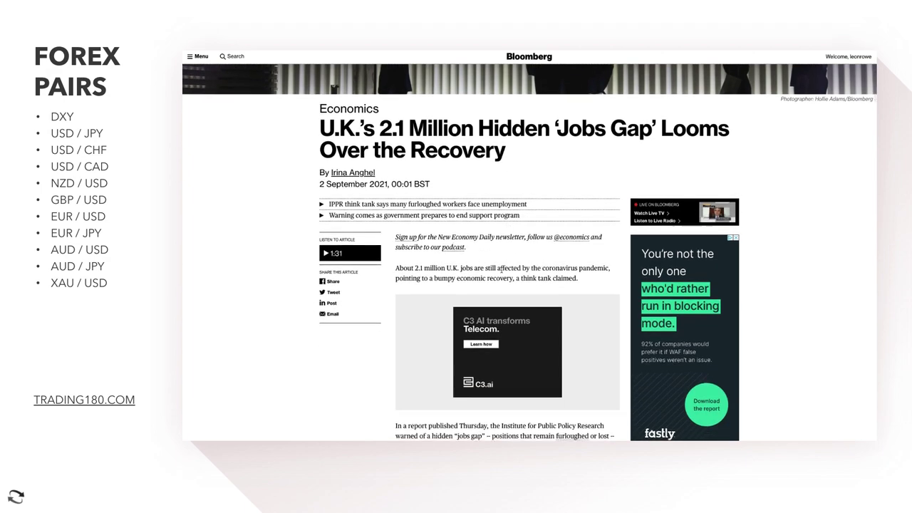
{"action": "left_click_drag", "start_coordinate": [451, 213], "coordinate": [578, 225]}
{"action": "scroll", "coordinate": [578, 303], "scroll_direction": "down", "scroll_amount": 3}
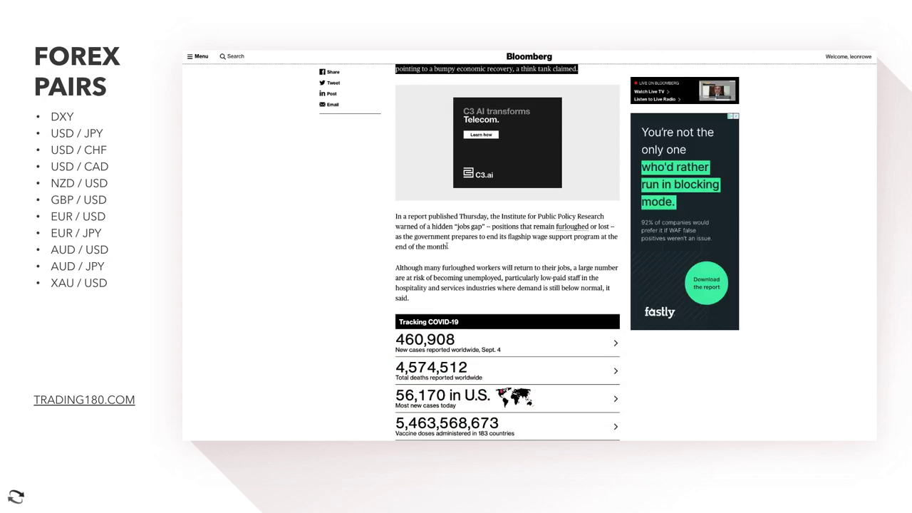
{"action": "left_click_drag", "start_coordinate": [396, 217], "coordinate": [452, 245]}
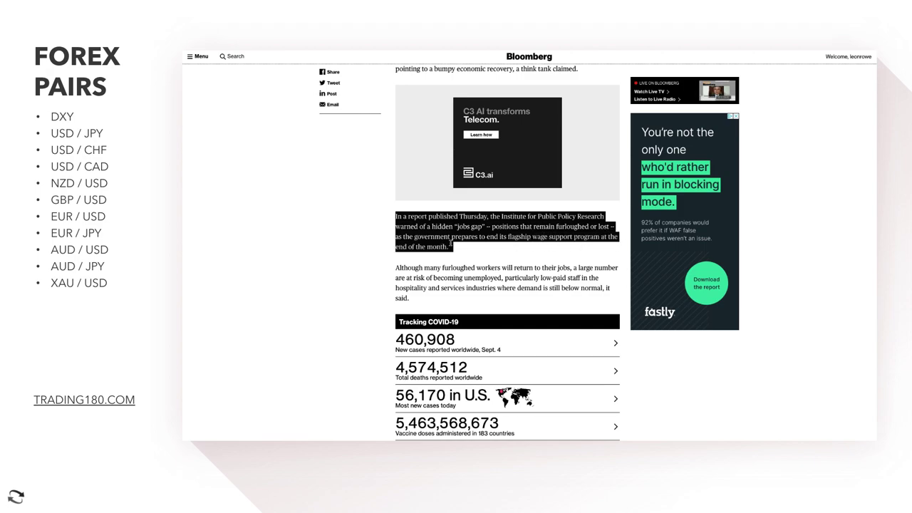
{"action": "left_click", "coordinate": [460, 251]}
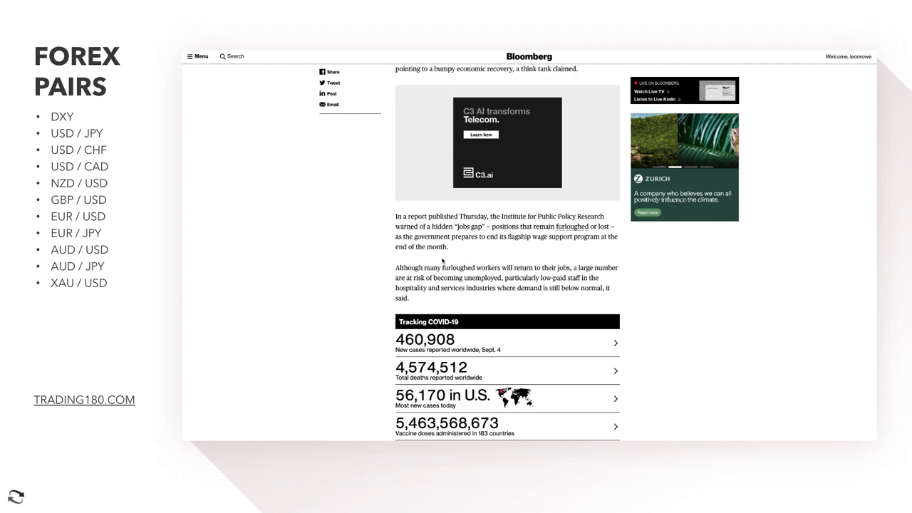
Read down to the end of the article and highlight the closing furlough quote
{"action": "scroll", "coordinate": [468, 256], "scroll_direction": "down", "scroll_amount": 1}
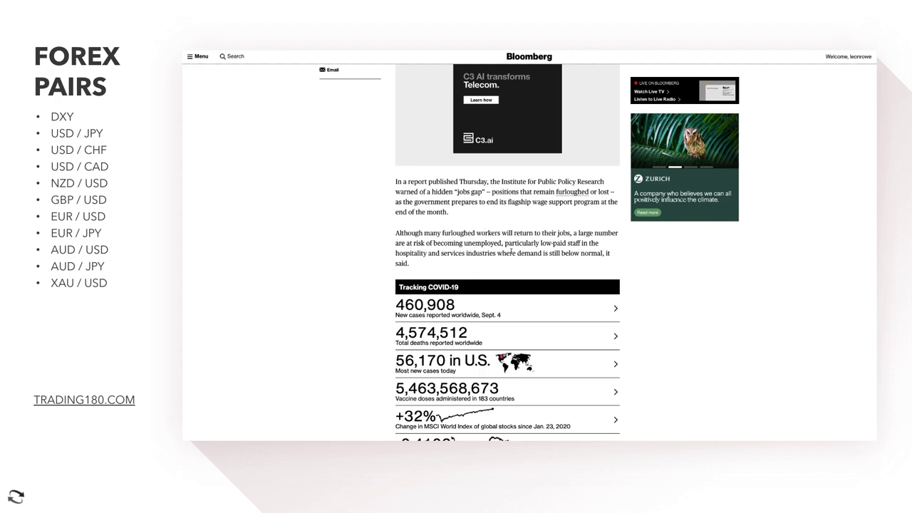
{"action": "scroll", "coordinate": [511, 252], "scroll_direction": "down", "scroll_amount": 2}
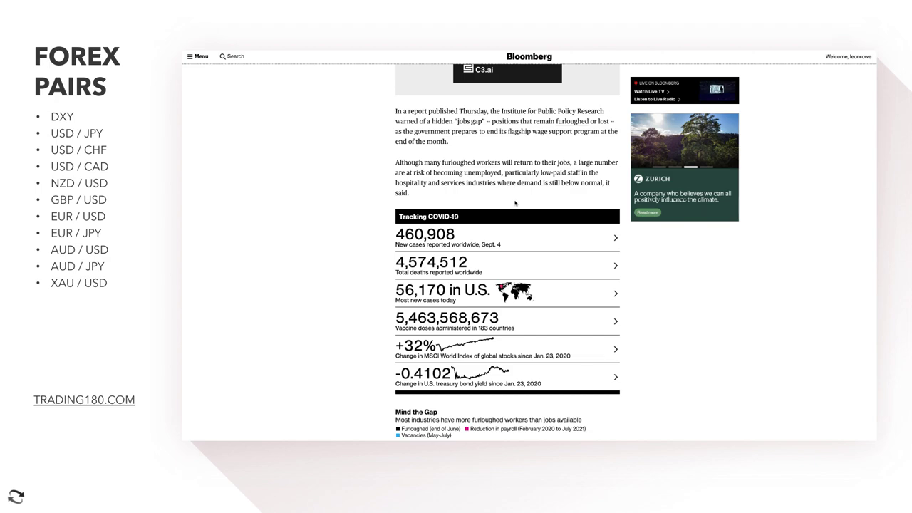
{"action": "scroll", "coordinate": [515, 204], "scroll_direction": "down", "scroll_amount": 12}
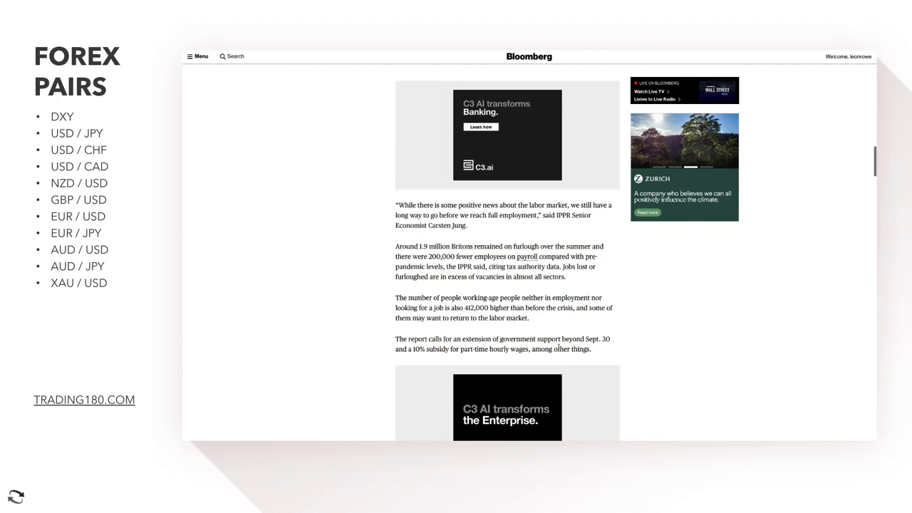
{"action": "scroll", "coordinate": [559, 347], "scroll_direction": "down", "scroll_amount": 4}
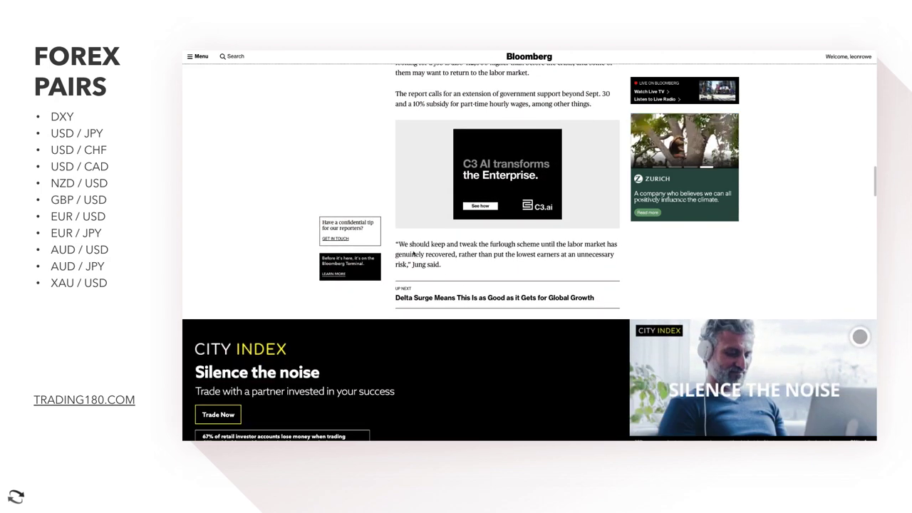
{"action": "left_click_drag", "start_coordinate": [396, 243], "coordinate": [527, 265]}
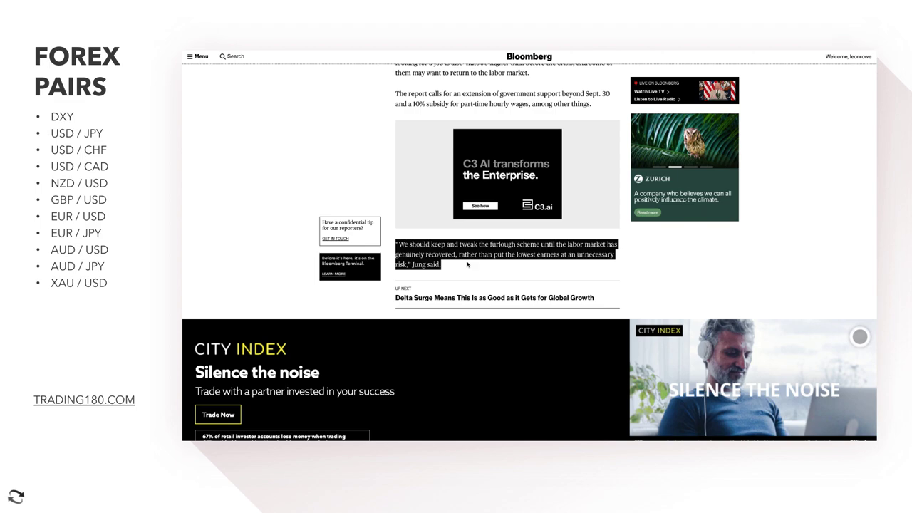
Clear the quote highlight and scroll back up through the article
{"action": "scroll", "coordinate": [467, 264], "scroll_direction": "up", "scroll_amount": 1}
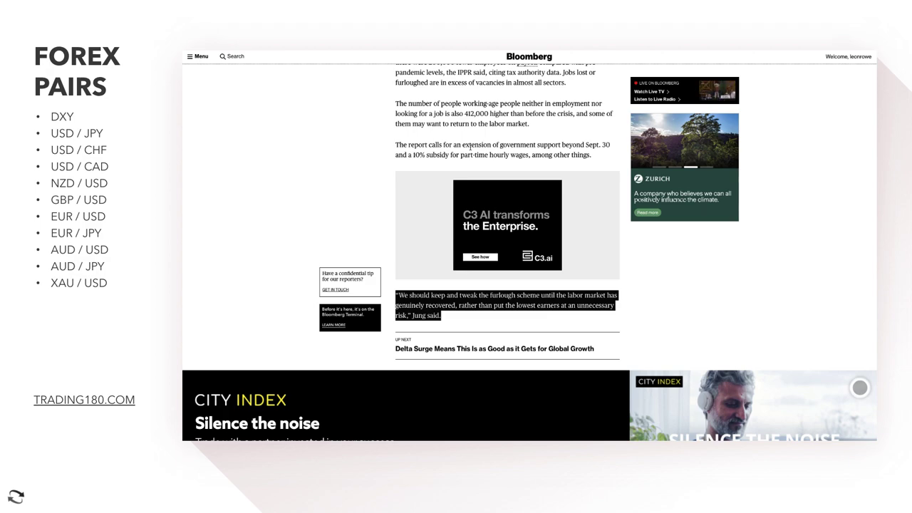
{"action": "left_click", "coordinate": [434, 295]}
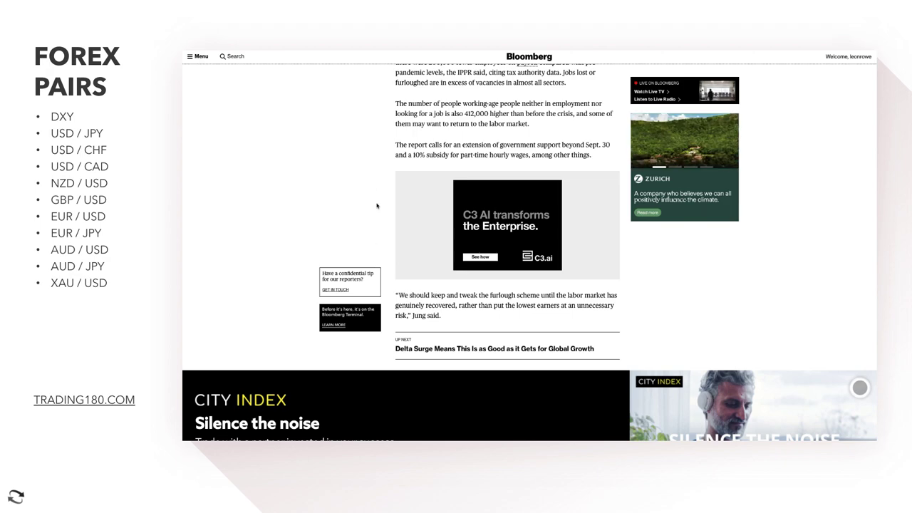
{"action": "scroll", "coordinate": [426, 123], "scroll_direction": "up", "scroll_amount": 5}
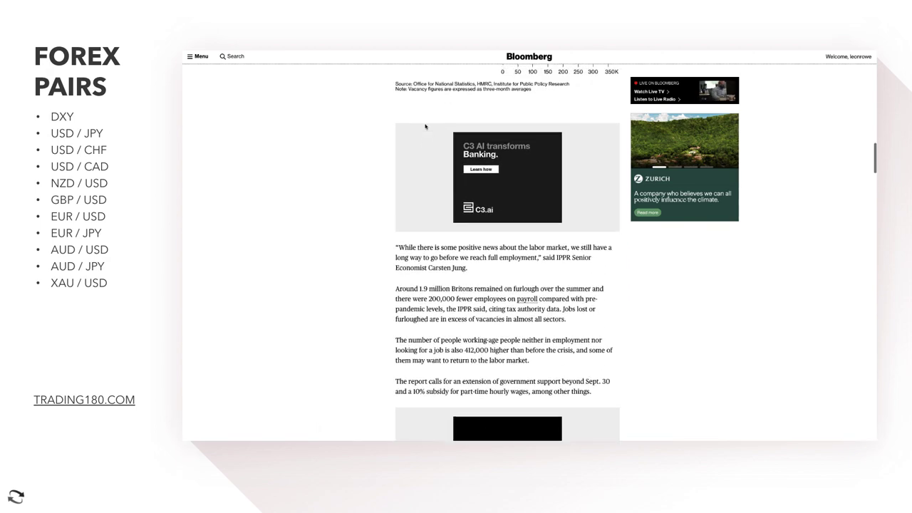
{"action": "scroll", "coordinate": [497, 165], "scroll_direction": "up", "scroll_amount": 3}
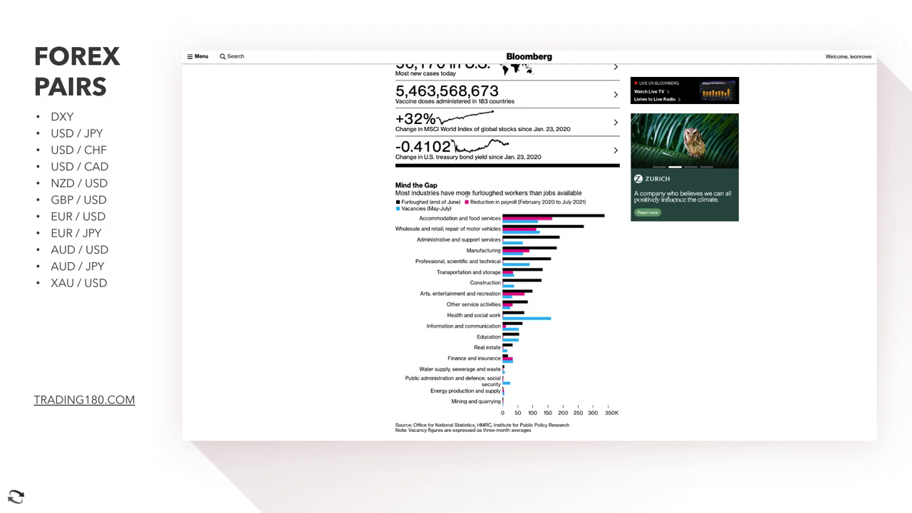
{"action": "scroll", "coordinate": [467, 194], "scroll_direction": "up", "scroll_amount": 3}
{"action": "scroll", "coordinate": [483, 105], "scroll_direction": "up", "scroll_amount": 2}
{"action": "scroll", "coordinate": [484, 226], "scroll_direction": "up", "scroll_amount": 2}
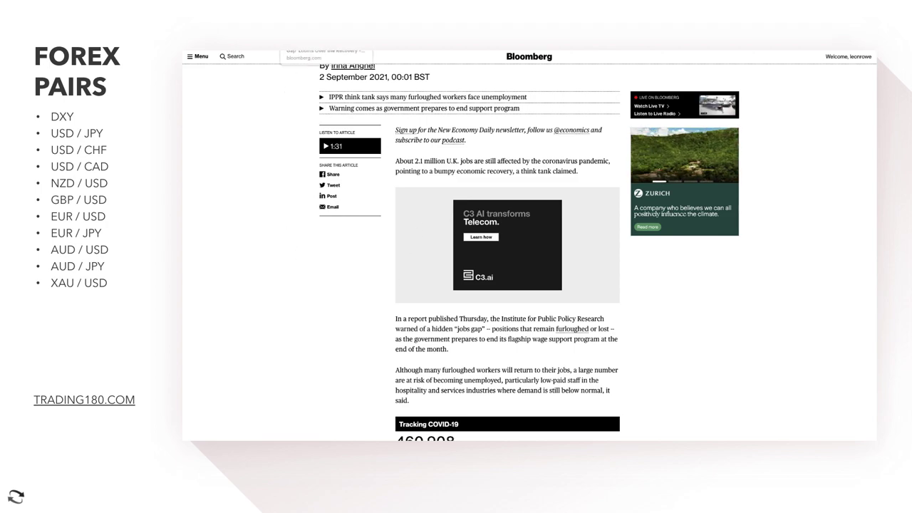
On the GBPUSD chart, brush red arrows dipping into the green zone and rising past the pink zones
{"action": "left_click", "coordinate": [285, 47]}
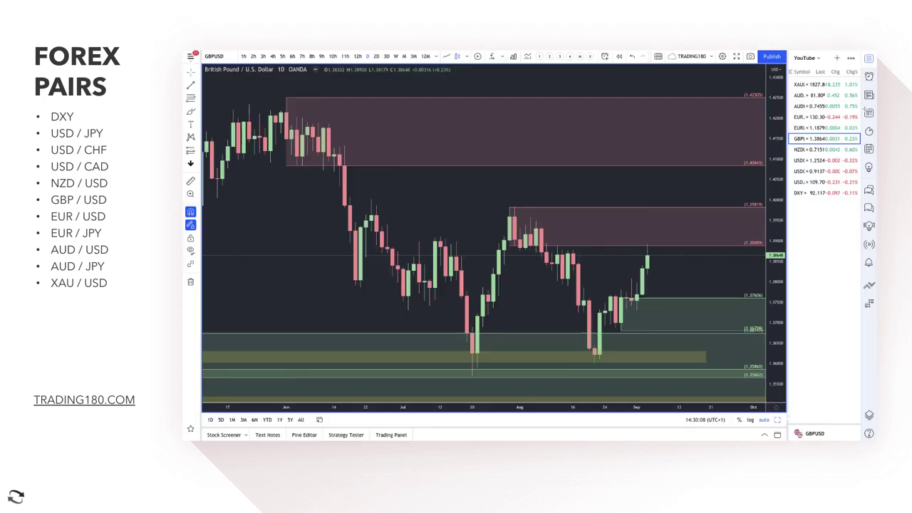
{"action": "left_click", "coordinate": [190, 112]}
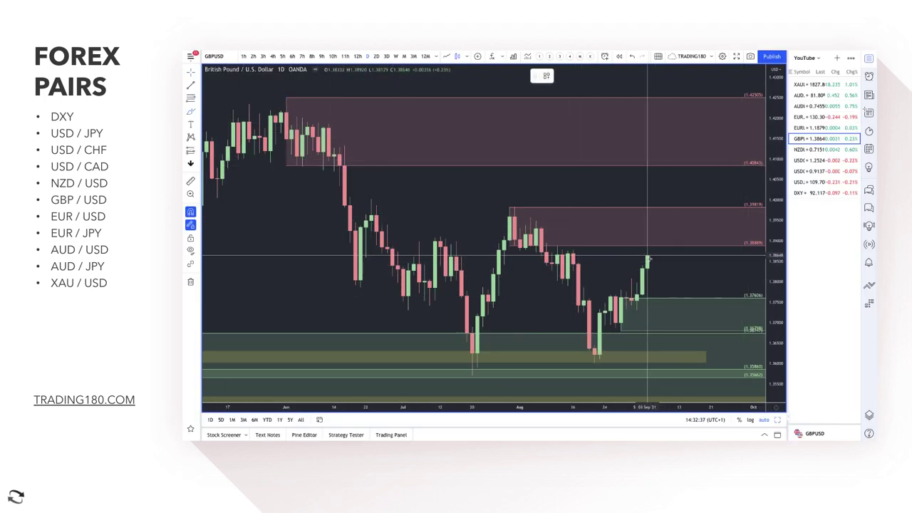
{"action": "mouse_move", "coordinate": [648, 254]}
{"action": "left_mouse_down"}
{"action": "mouse_move", "coordinate": [682, 308]}
{"action": "mouse_move", "coordinate": [697, 282]}
{"action": "mouse_move", "coordinate": [704, 298]}
{"action": "left_mouse_up"}
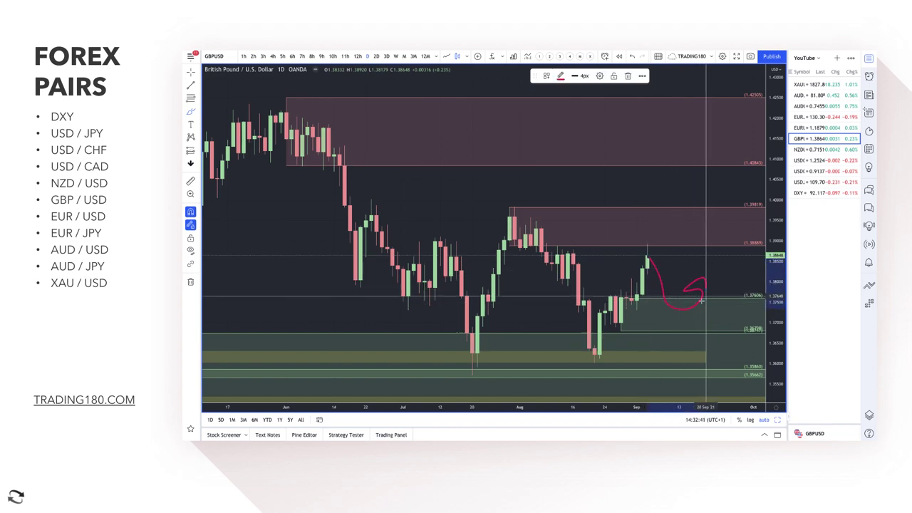
{"action": "mouse_move", "coordinate": [707, 261]}
{"action": "left_mouse_down"}
{"action": "mouse_move", "coordinate": [728, 210]}
{"action": "mouse_move", "coordinate": [744, 205]}
{"action": "left_mouse_up"}
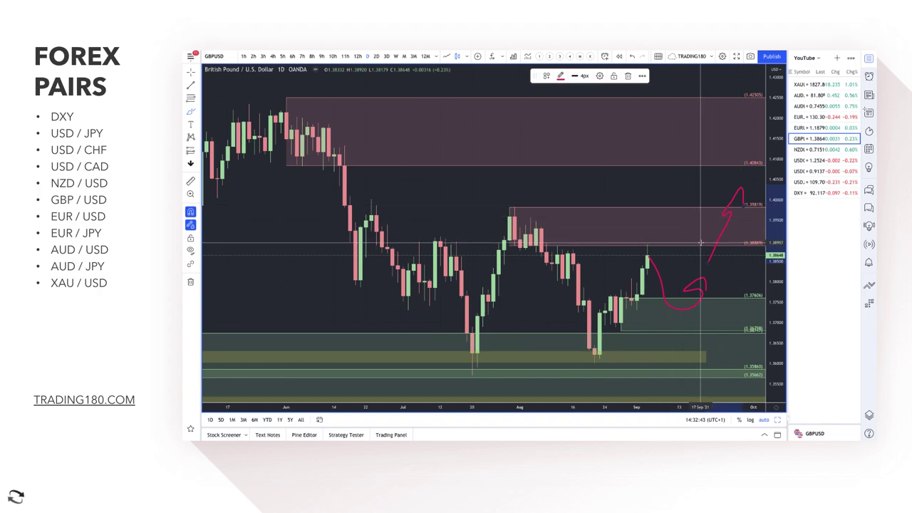
{"action": "scroll", "coordinate": [669, 215], "scroll_direction": "down", "scroll_amount": 2}
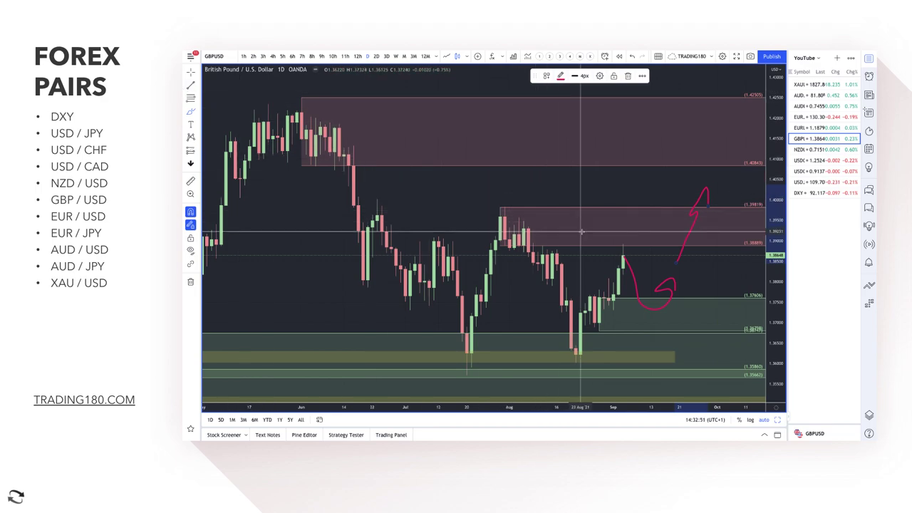
{"action": "mouse_move", "coordinate": [426, 191]}
{"action": "left_mouse_down"}
{"action": "mouse_move", "coordinate": [455, 168]}
{"action": "mouse_move", "coordinate": [466, 183]}
{"action": "mouse_move", "coordinate": [493, 161]}
{"action": "mouse_move", "coordinate": [495, 168]}
{"action": "left_mouse_up"}
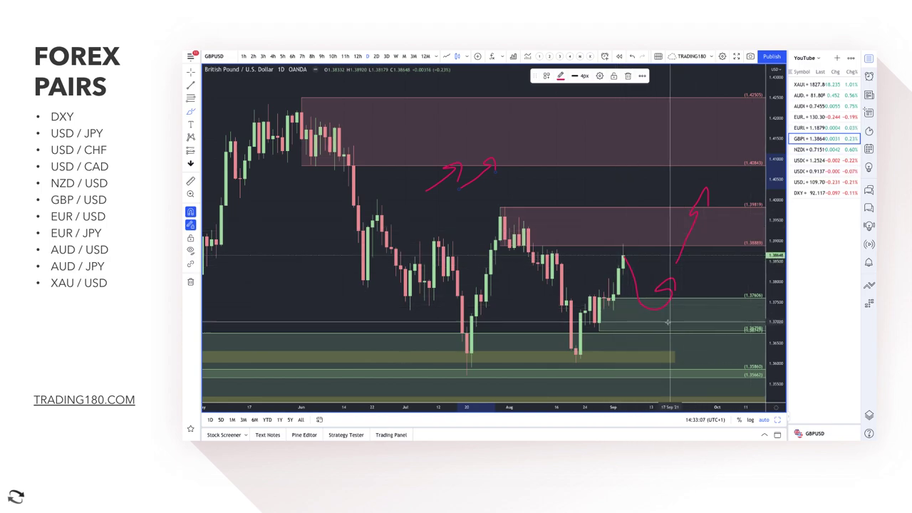
{"action": "scroll", "coordinate": [668, 322], "scroll_direction": "down", "scroll_amount": 2}
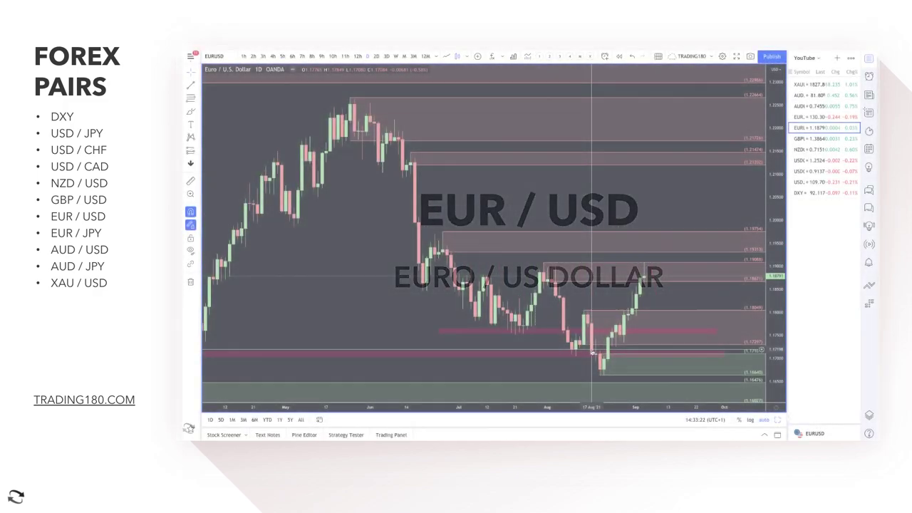
Delete the pink zone at 1.1730–1.1806 on the EUR/USD chart
{"action": "right_click", "coordinate": [708, 305]}
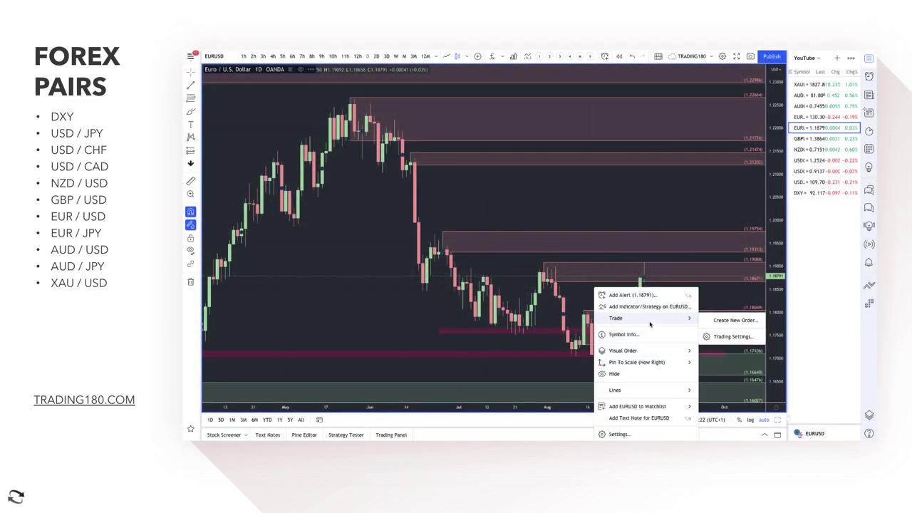
{"action": "left_click", "coordinate": [708, 304]}
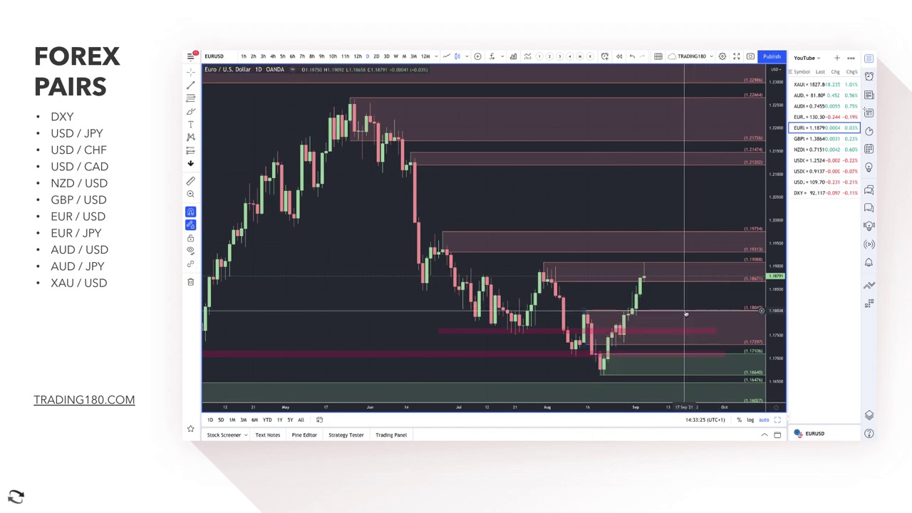
{"action": "left_click", "coordinate": [686, 314]}
{"action": "key", "text": "Delete"}
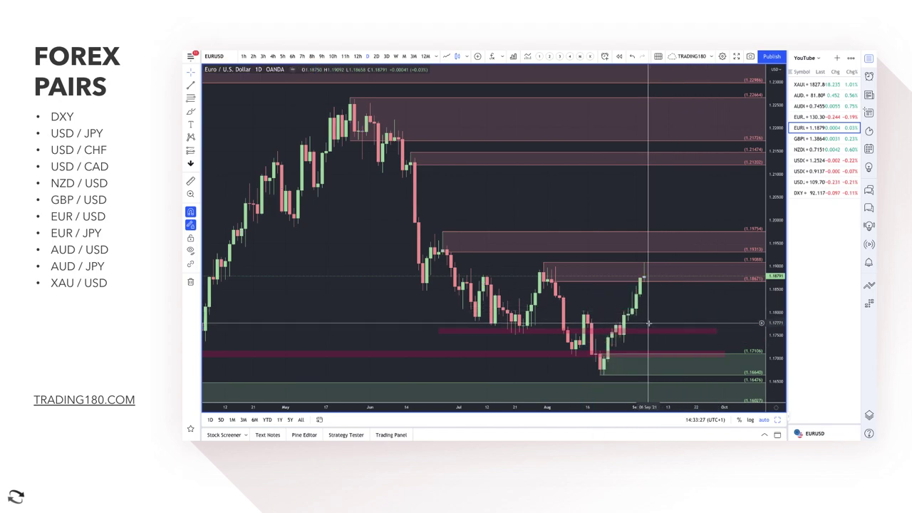
Draw a green zone from about 1.17350 to 1.17725, then bring up the Bloomberg article
{"action": "left_click", "coordinate": [326, 151]}
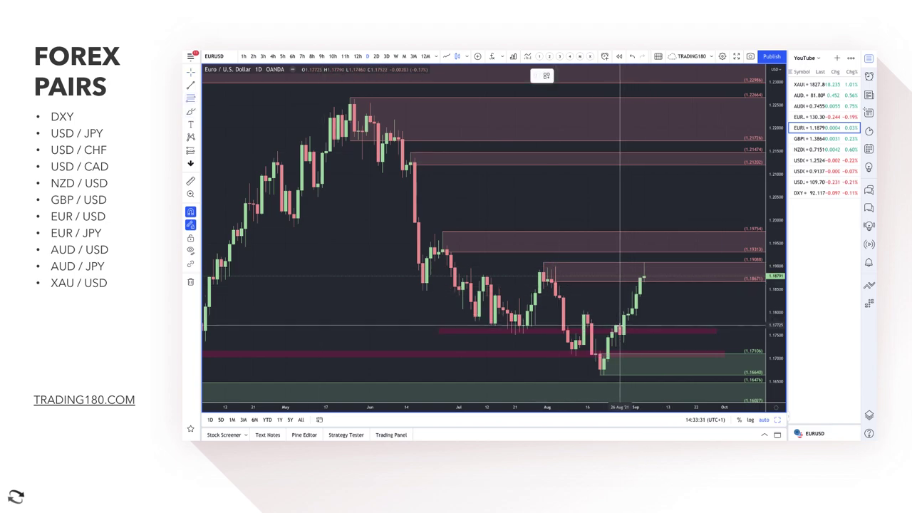
{"action": "left_click_drag", "start_coordinate": [610, 324], "coordinate": [622, 340]}
{"action": "left_click", "coordinate": [624, 344]}
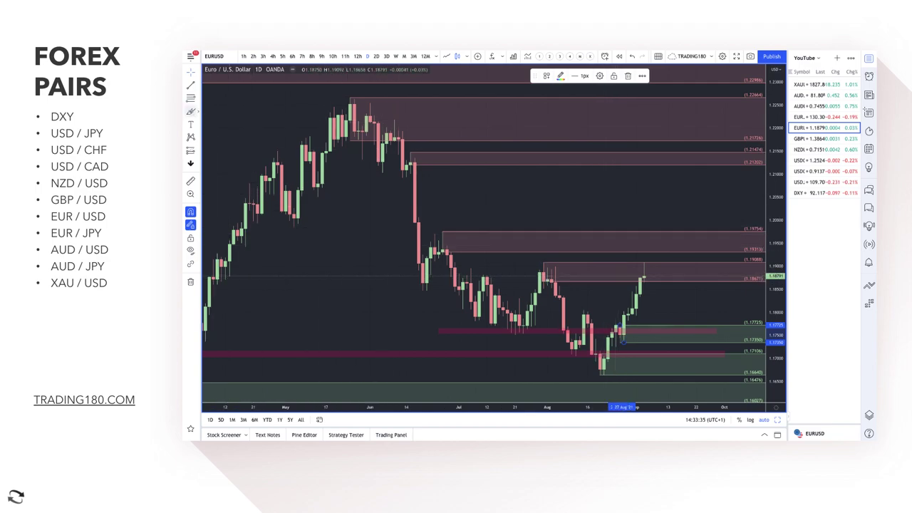
{"action": "left_click", "coordinate": [672, 264]}
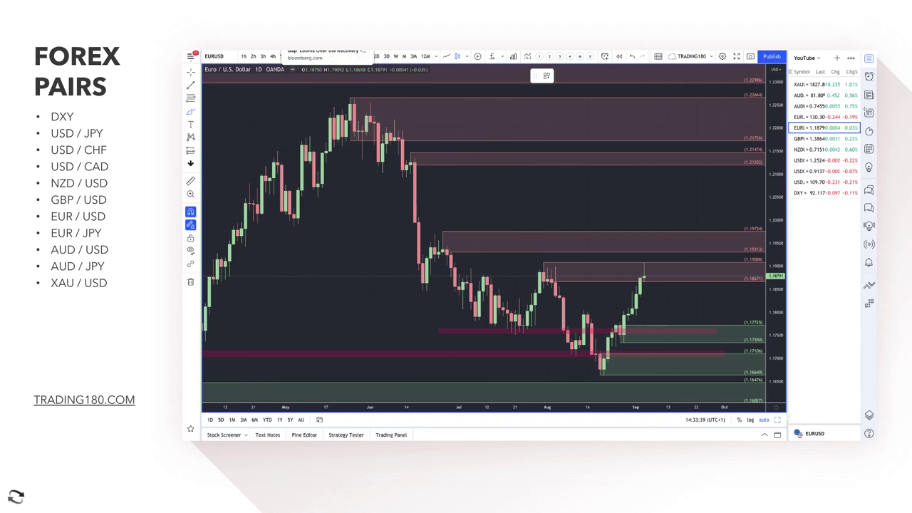
{"action": "left_click", "coordinate": [328, 50]}
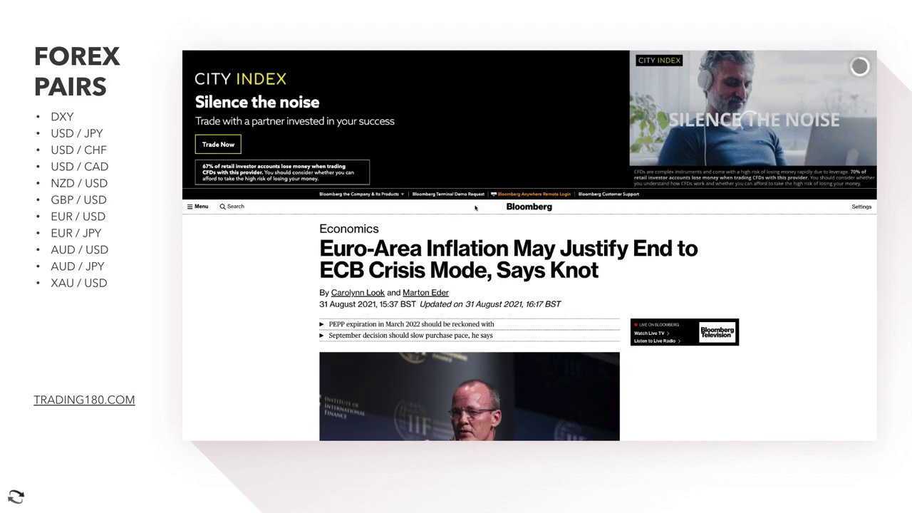
Scroll through the Knot article on euro-area inflation ending ECB crisis mode
{"action": "scroll", "coordinate": [463, 207], "scroll_direction": "down", "scroll_amount": 1}
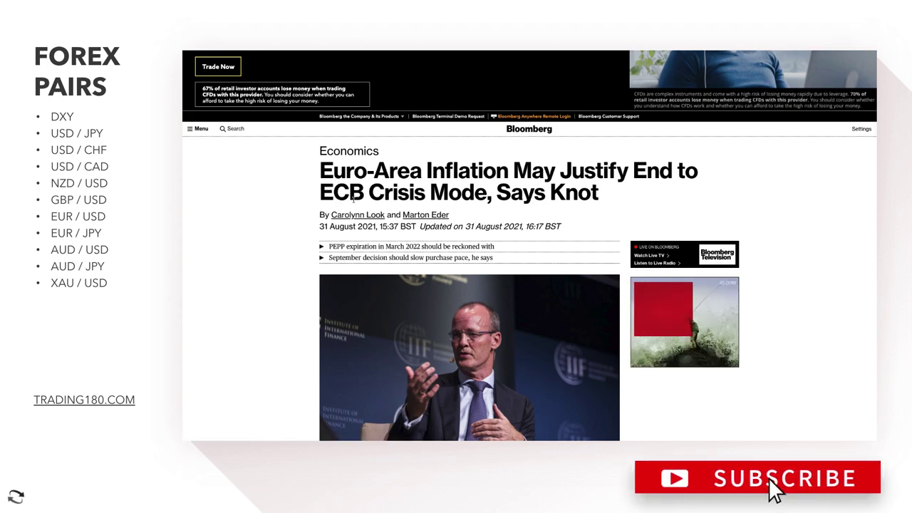
{"action": "scroll", "coordinate": [527, 227], "scroll_direction": "down", "scroll_amount": 1}
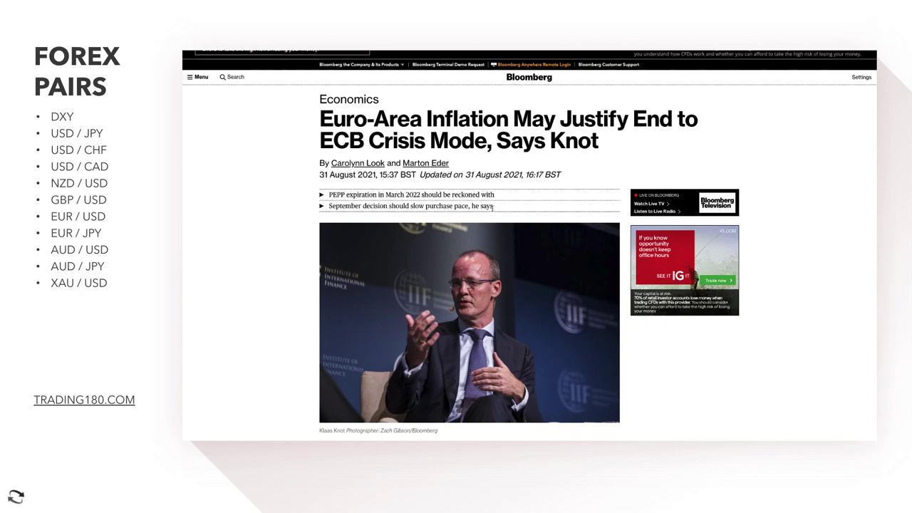
{"action": "scroll", "coordinate": [559, 238], "scroll_direction": "down", "scroll_amount": 3}
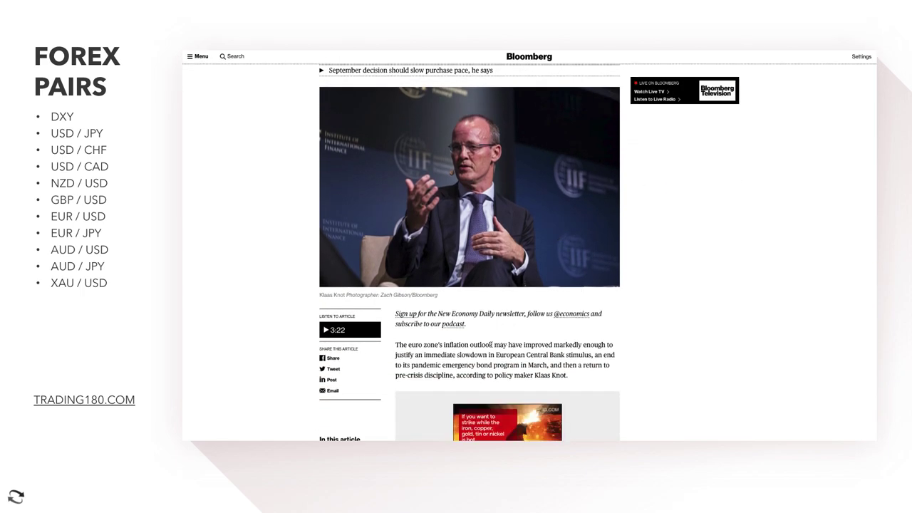
{"action": "scroll", "coordinate": [509, 173], "scroll_direction": "up", "scroll_amount": 3}
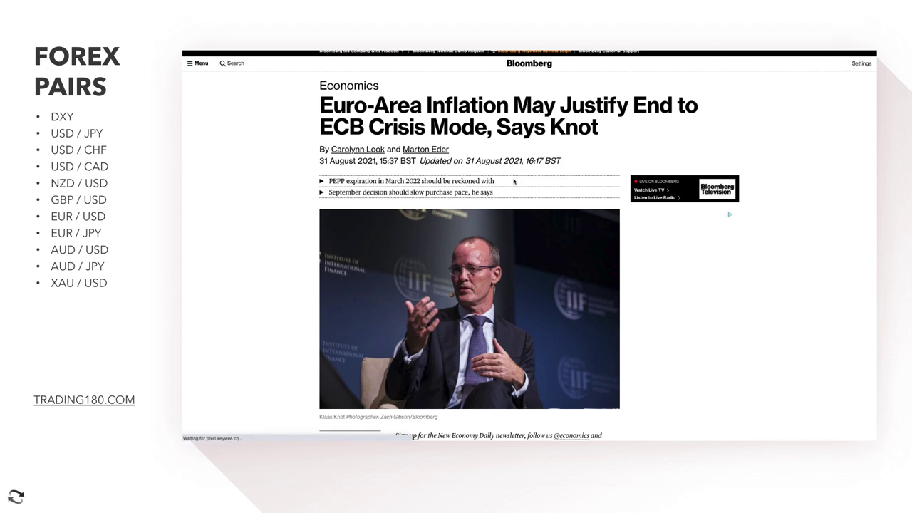
{"action": "scroll", "coordinate": [514, 181], "scroll_direction": "down", "scroll_amount": 1}
{"action": "scroll", "coordinate": [533, 255], "scroll_direction": "down", "scroll_amount": 2}
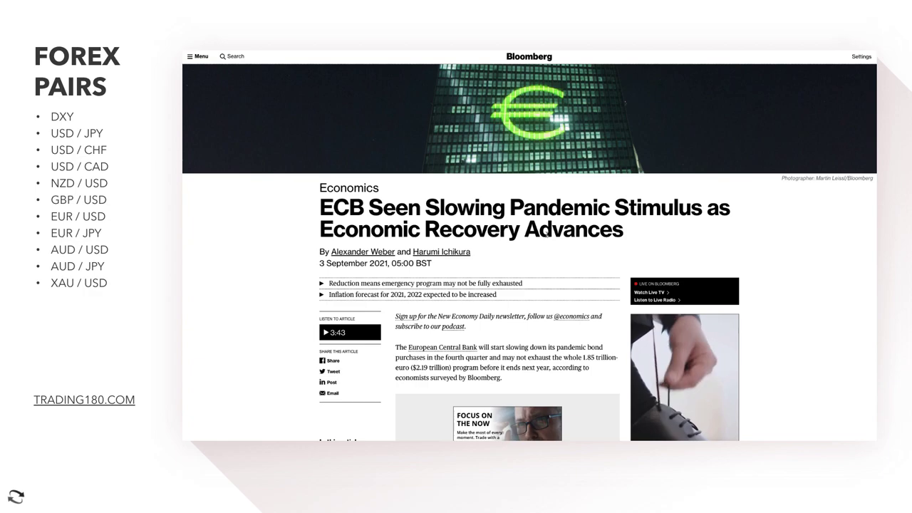
Highlight the opening sentence about slowing bond purchases, then clear the highlight
{"action": "scroll", "coordinate": [510, 308], "scroll_direction": "down", "scroll_amount": 1}
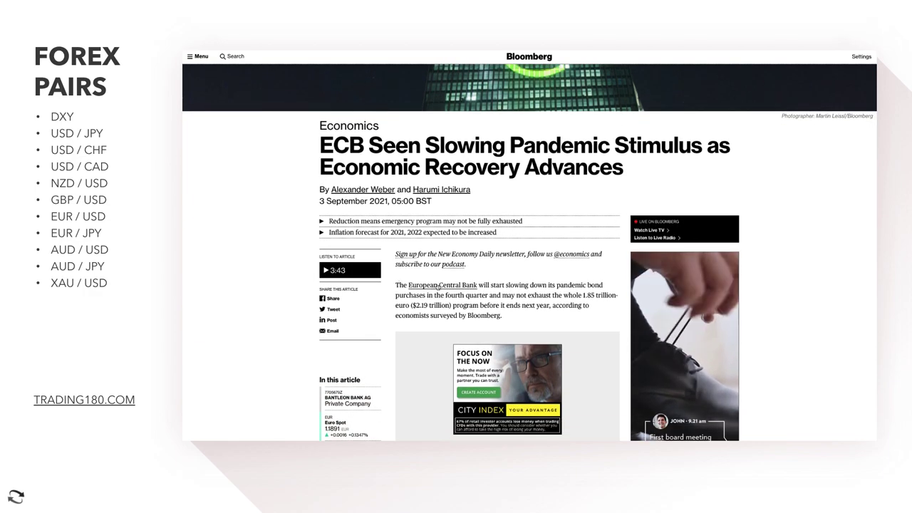
{"action": "left_click_drag", "start_coordinate": [487, 285], "coordinate": [506, 317]}
{"action": "left_click", "coordinate": [521, 312]}
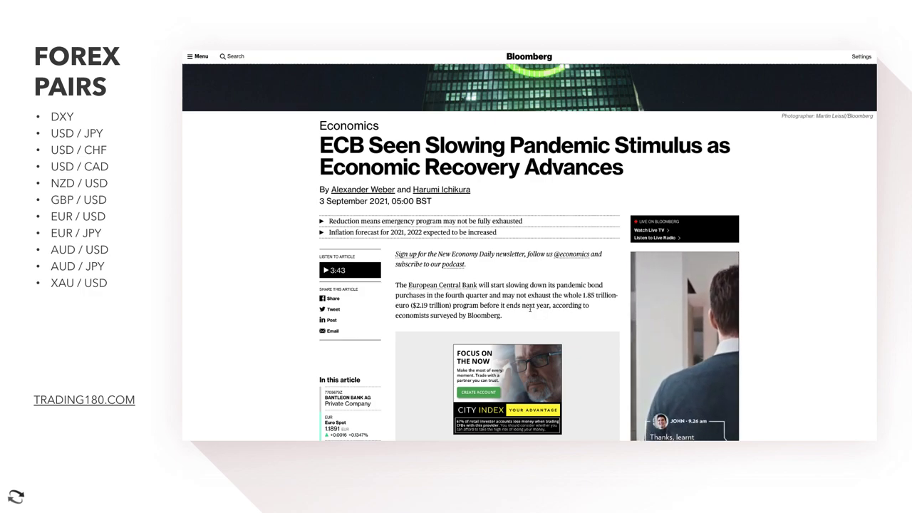
Highlight the paragraph on cutting bond buying from 80 billion to about 50 billion euros
{"action": "scroll", "coordinate": [521, 313], "scroll_direction": "down", "scroll_amount": 2}
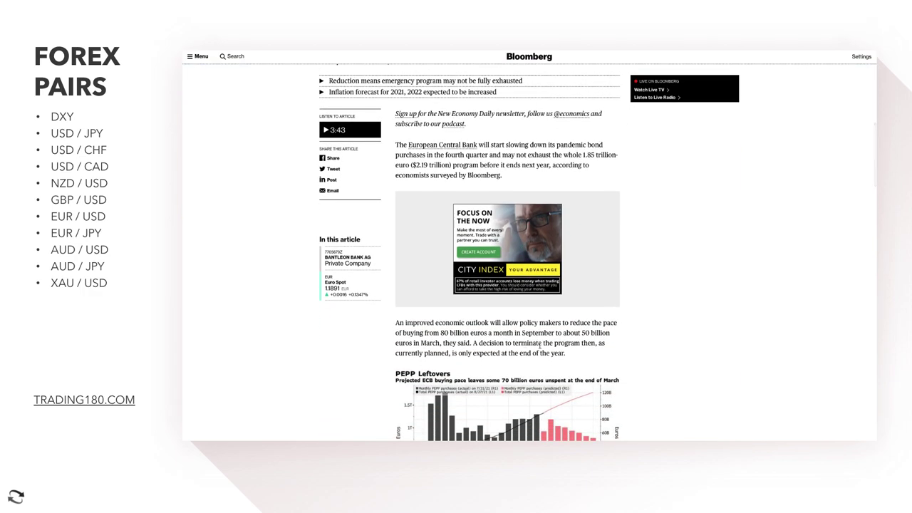
{"action": "scroll", "coordinate": [540, 346], "scroll_direction": "down", "scroll_amount": 1}
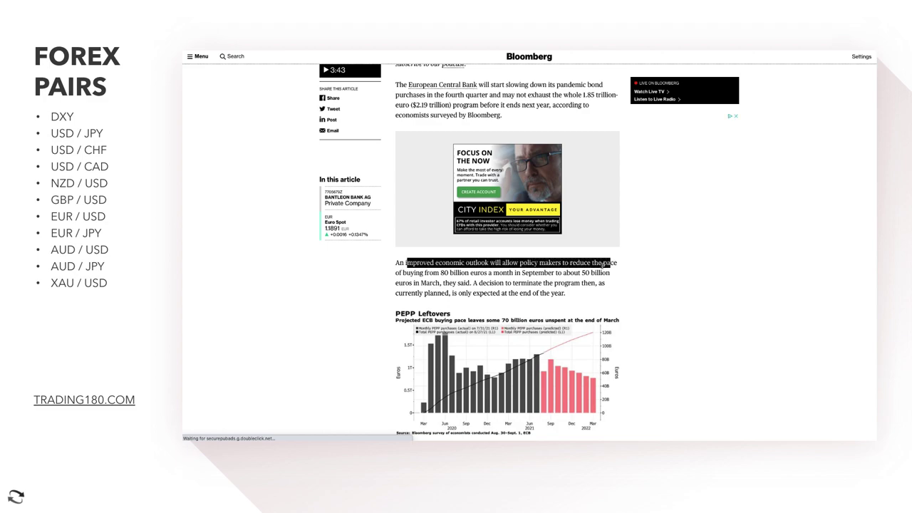
{"action": "left_click_drag", "start_coordinate": [606, 264], "coordinate": [499, 273]}
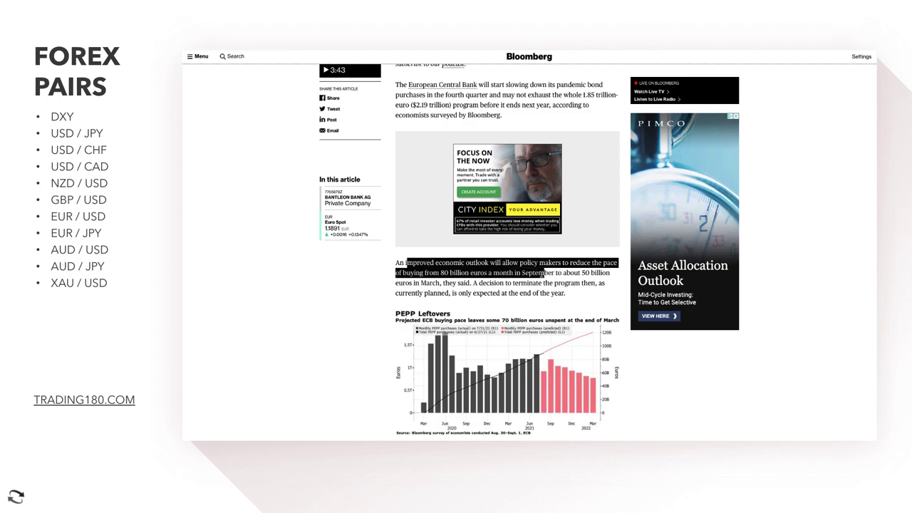
{"action": "left_click_drag", "start_coordinate": [610, 273], "coordinate": [512, 284]}
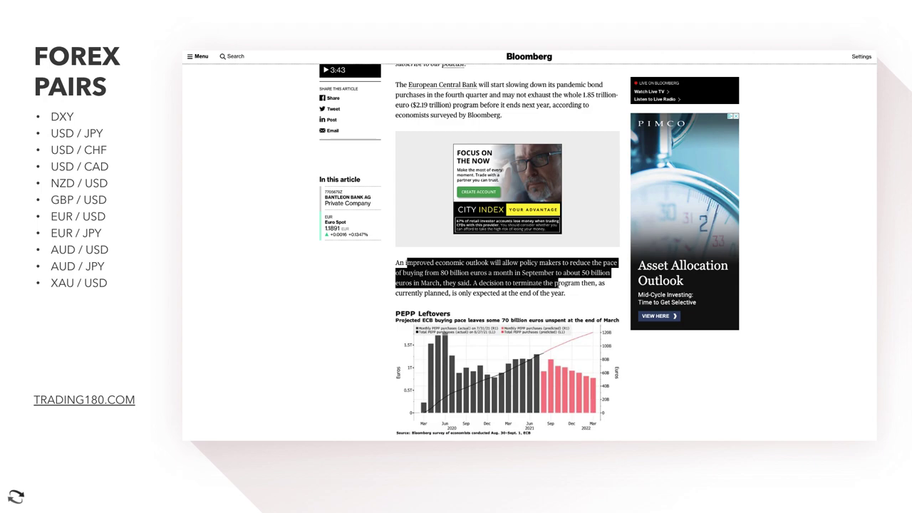
{"action": "left_click_drag", "start_coordinate": [595, 283], "coordinate": [480, 294]}
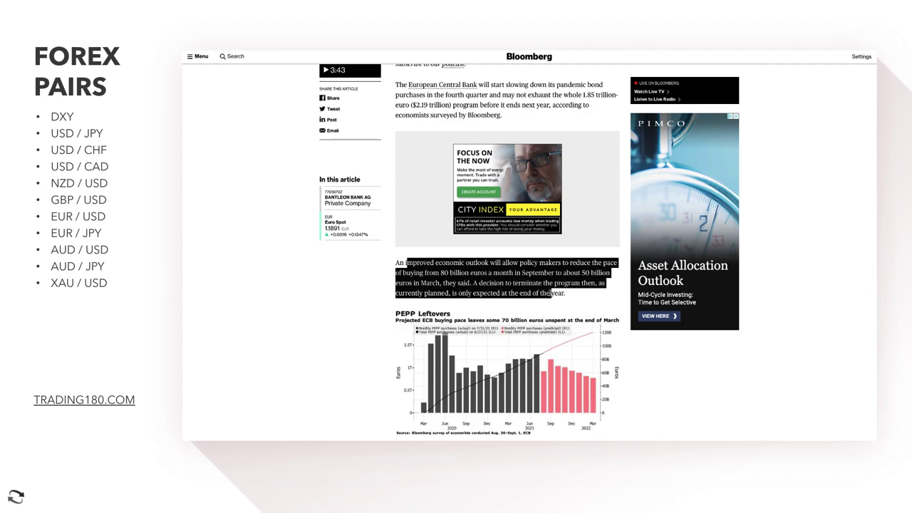
{"action": "scroll", "coordinate": [548, 288], "scroll_direction": "up", "scroll_amount": 3}
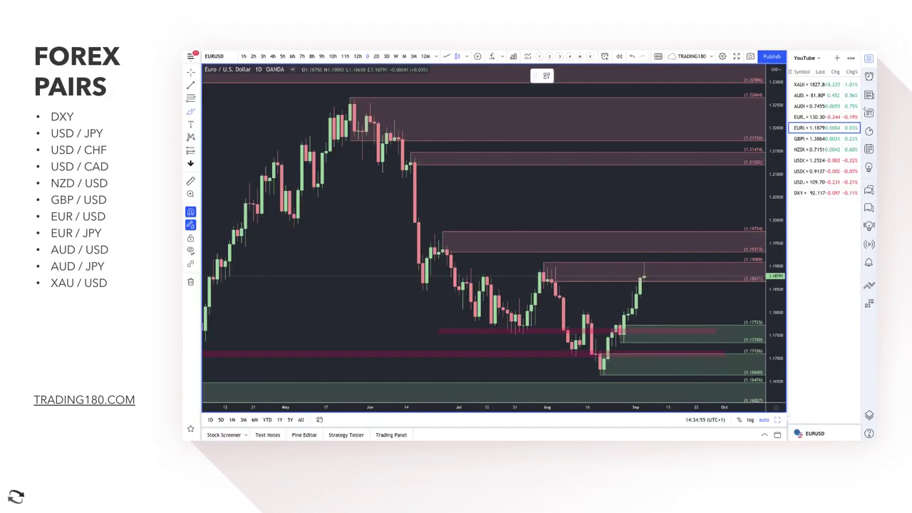
With Brush, draw an arrow rising into the pink zone and a path dipping toward green then up
{"action": "left_click", "coordinate": [190, 112]}
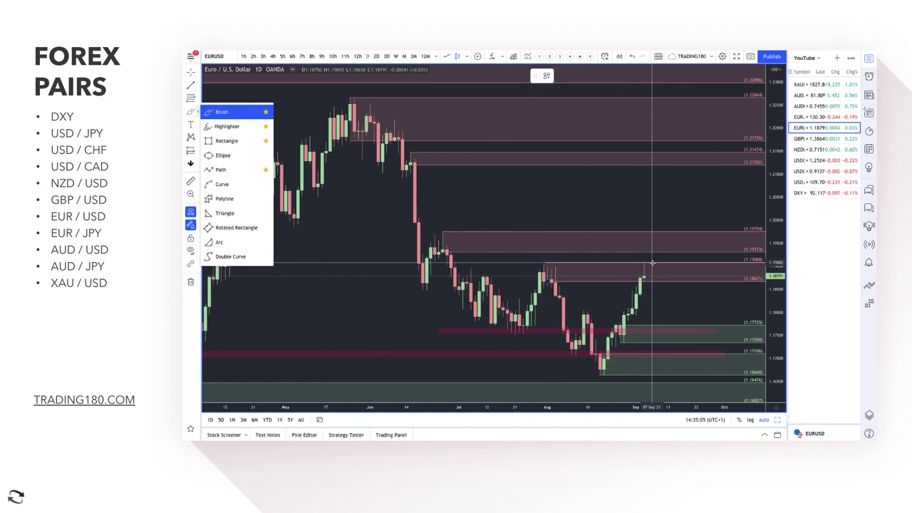
{"action": "mouse_move", "coordinate": [644, 270]}
{"action": "left_mouse_down"}
{"action": "mouse_move", "coordinate": [670, 240]}
{"action": "mouse_move", "coordinate": [672, 250]}
{"action": "left_mouse_up"}
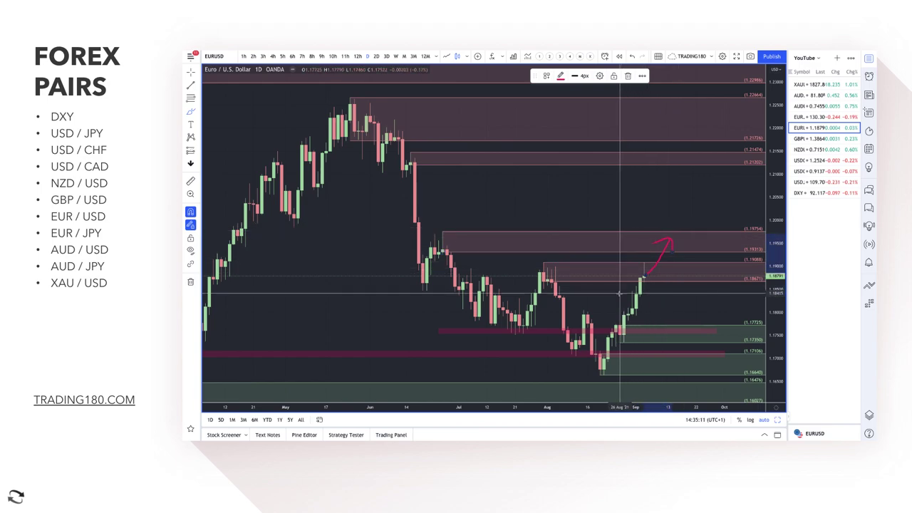
{"action": "mouse_move", "coordinate": [645, 275]}
{"action": "left_mouse_down"}
{"action": "mouse_move", "coordinate": [659, 324]}
{"action": "mouse_move", "coordinate": [689, 301]}
{"action": "mouse_move", "coordinate": [696, 308]}
{"action": "left_mouse_up"}
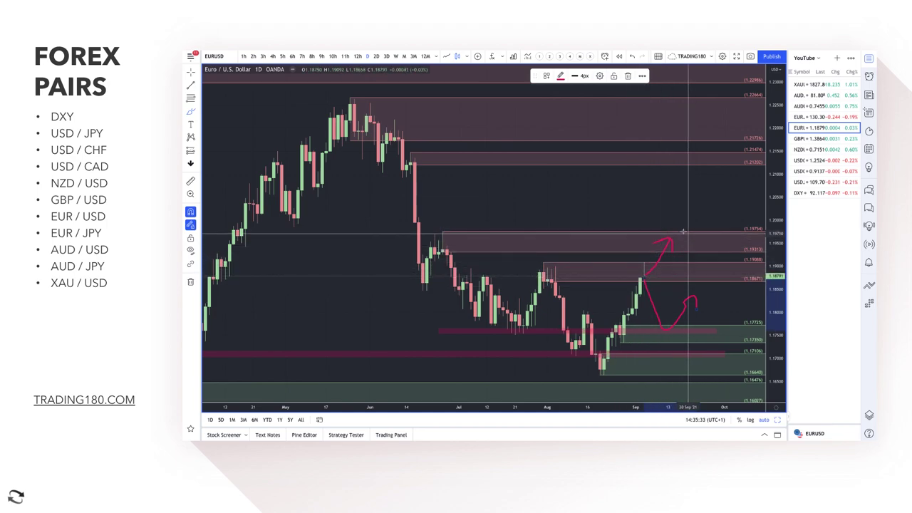
Circle the upward arrow's tip and the higher pink zone near 1.212, then reselect Brush
{"action": "mouse_move", "coordinate": [672, 233]}
{"action": "left_mouse_down"}
{"action": "mouse_move", "coordinate": [664, 258]}
{"action": "mouse_move", "coordinate": [668, 241]}
{"action": "left_mouse_up"}
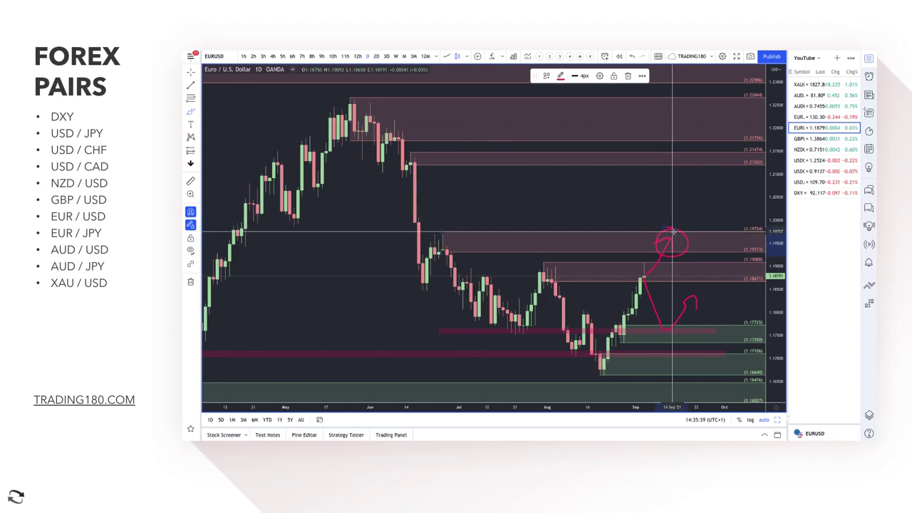
{"action": "mouse_move", "coordinate": [668, 169]}
{"action": "left_mouse_down"}
{"action": "mouse_move", "coordinate": [656, 161]}
{"action": "mouse_move", "coordinate": [679, 153]}
{"action": "mouse_move", "coordinate": [661, 152]}
{"action": "mouse_move", "coordinate": [657, 161]}
{"action": "mouse_move", "coordinate": [668, 159]}
{"action": "mouse_move", "coordinate": [691, 208]}
{"action": "mouse_move", "coordinate": [702, 190]}
{"action": "left_mouse_up"}
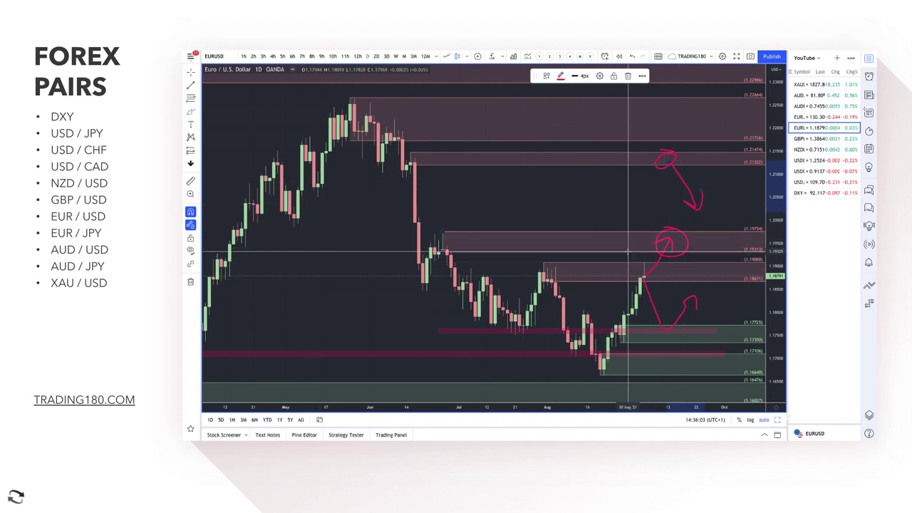
{"action": "left_click", "coordinate": [191, 111]}
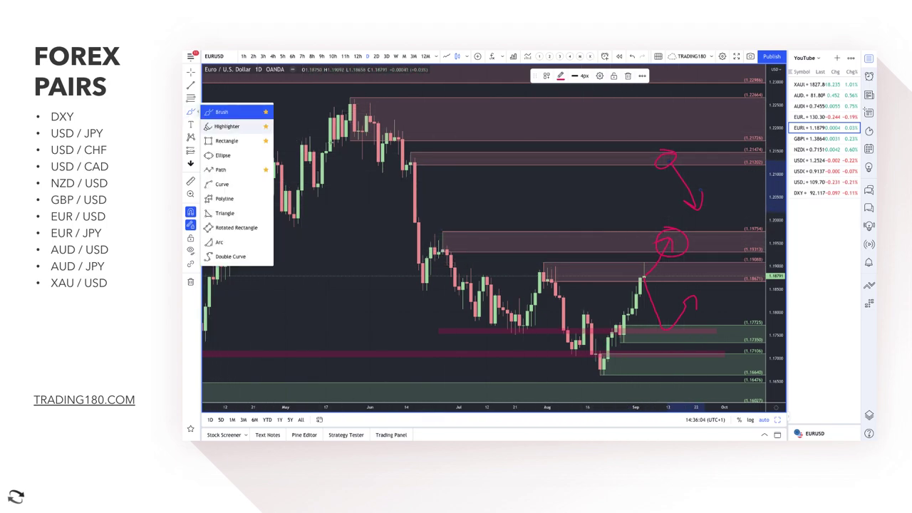
{"action": "left_click", "coordinate": [225, 113]}
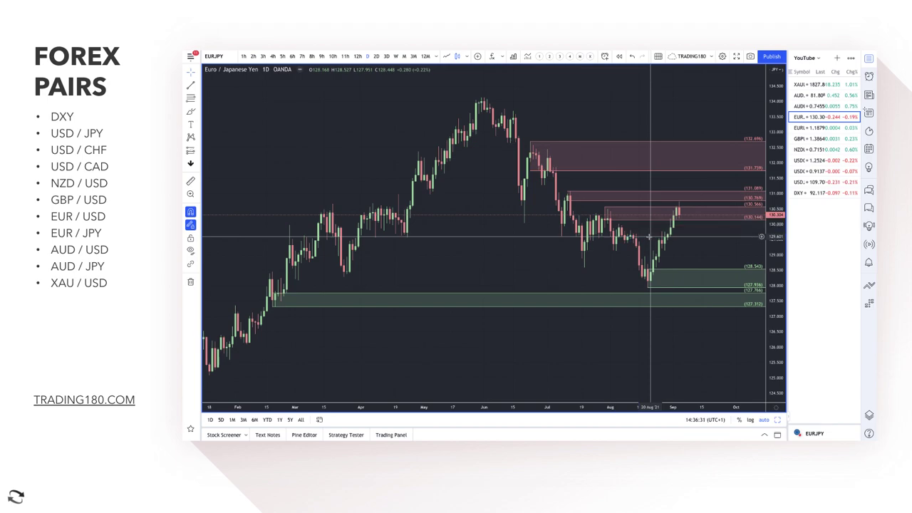
Add a green demand zone below EUR/JPY price, a dip-and-bounce arrow, and a circle on the latest candles
{"action": "scroll", "coordinate": [620, 235], "scroll_direction": "up", "scroll_amount": 3}
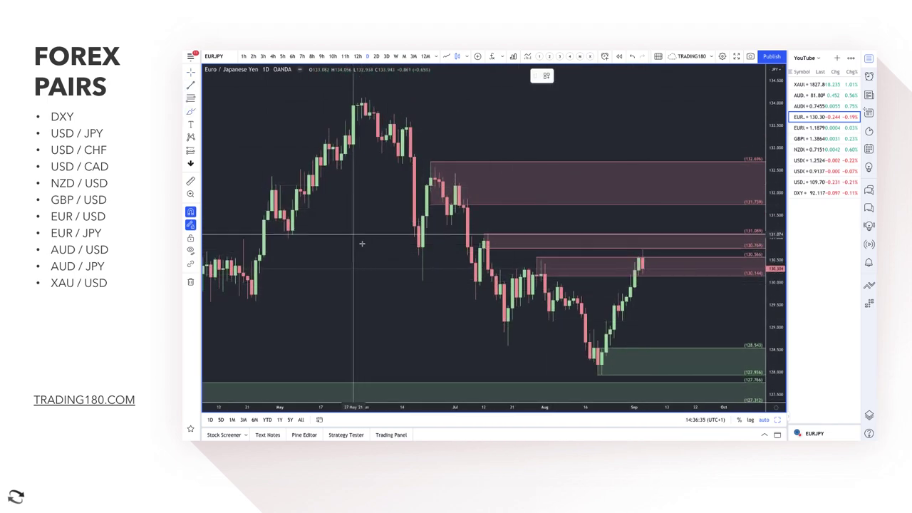
{"action": "left_click_drag", "start_coordinate": [618, 305], "coordinate": [623, 321]}
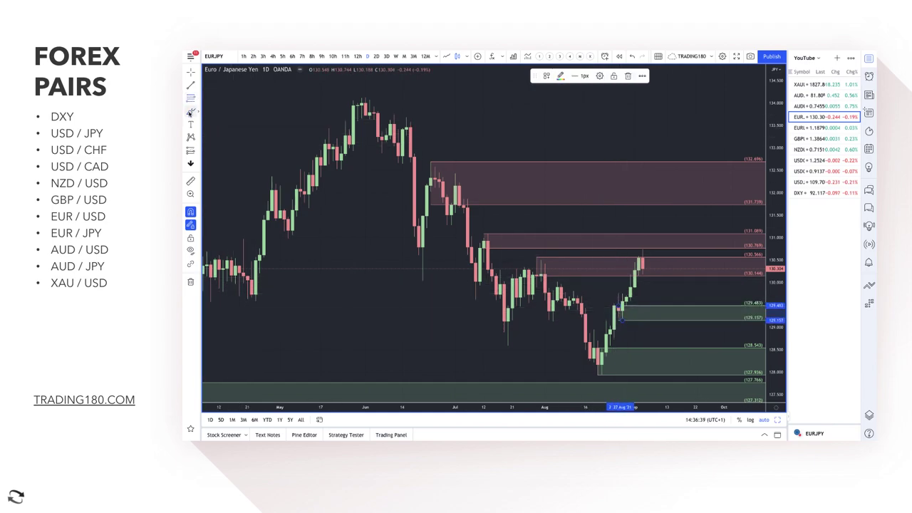
{"action": "left_click", "coordinate": [544, 219]}
{"action": "mouse_move", "coordinate": [641, 265]}
{"action": "left_mouse_down"}
{"action": "mouse_move", "coordinate": [677, 303]}
{"action": "mouse_move", "coordinate": [700, 285]}
{"action": "mouse_move", "coordinate": [700, 298]}
{"action": "left_mouse_up"}
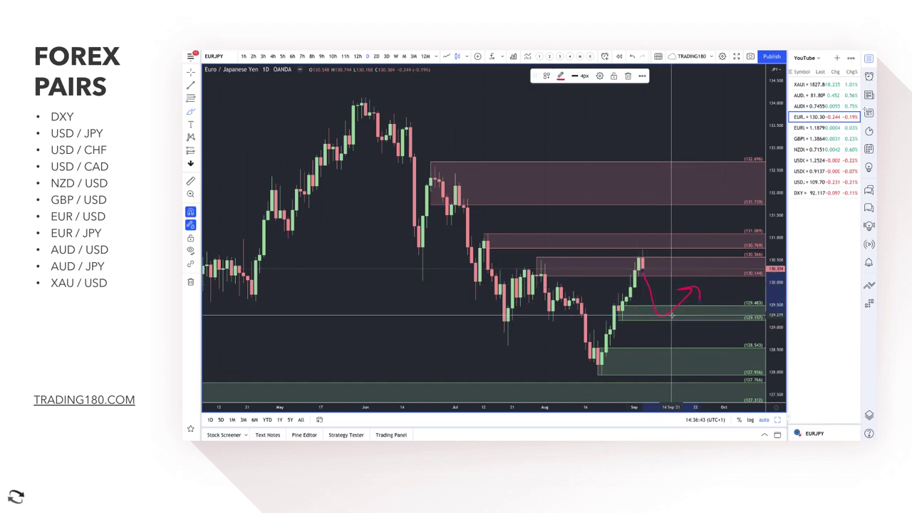
{"action": "mouse_move", "coordinate": [644, 254]}
{"action": "left_mouse_down"}
{"action": "mouse_move", "coordinate": [630, 274]}
{"action": "mouse_move", "coordinate": [645, 252]}
{"action": "mouse_move", "coordinate": [682, 270]}
{"action": "mouse_move", "coordinate": [688, 284]}
{"action": "mouse_move", "coordinate": [697, 275]}
{"action": "left_mouse_up"}
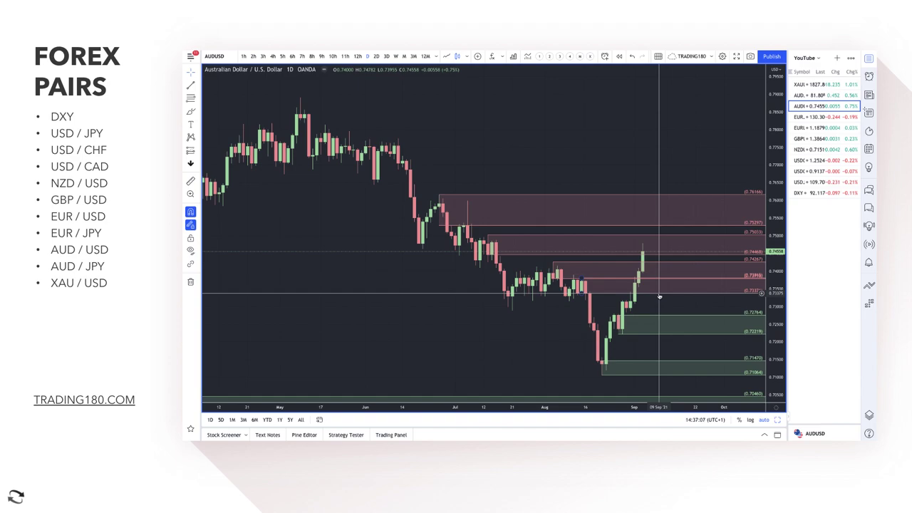
Replace the AUD/USD zone with one at 0.7290–0.7314 and brush an arrow falling then rising
{"action": "left_click_drag", "start_coordinate": [659, 295], "coordinate": [661, 282]}
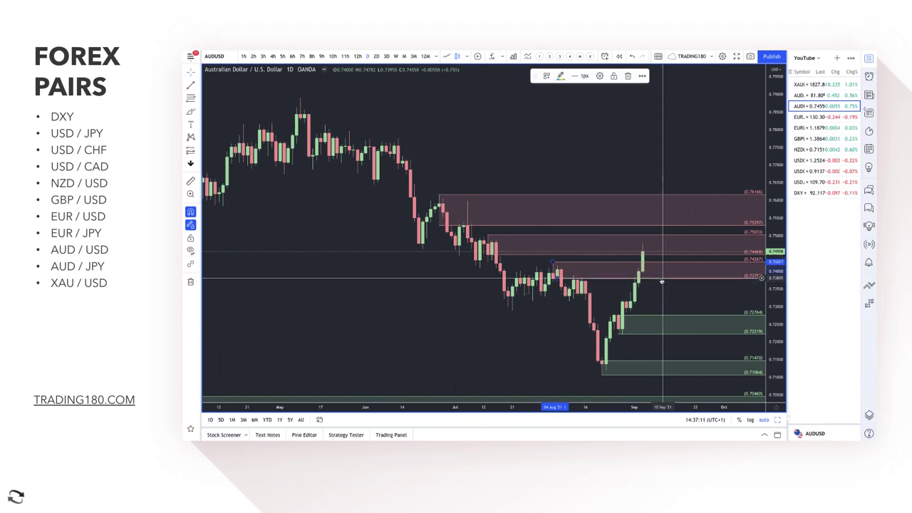
{"action": "key", "text": "Delete"}
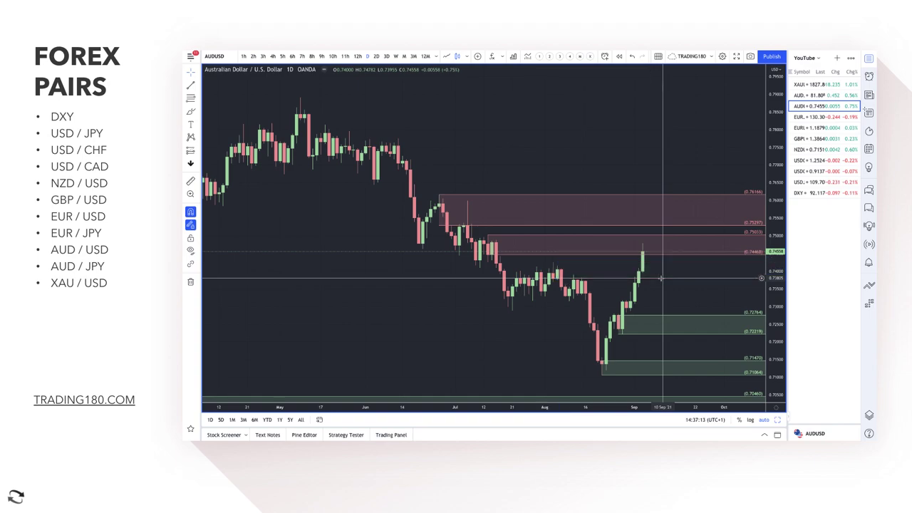
{"action": "left_click", "coordinate": [188, 102]}
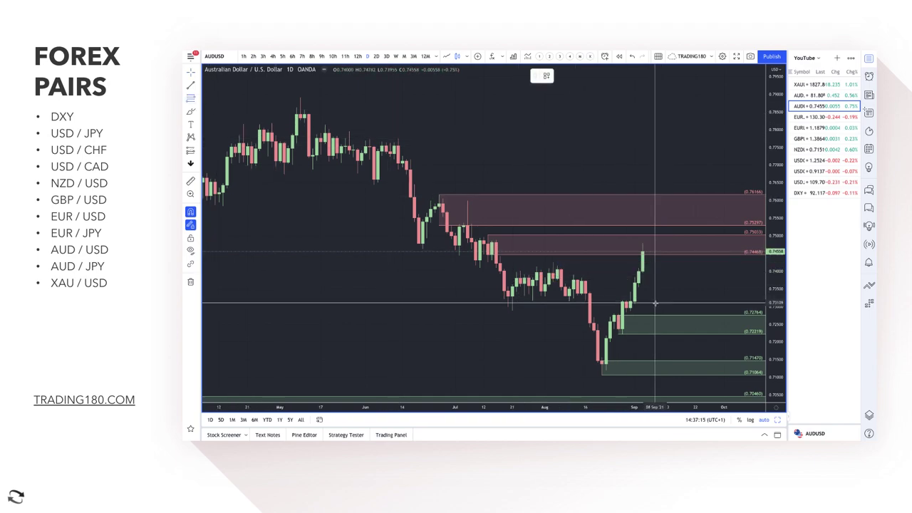
{"action": "left_click", "coordinate": [625, 303]}
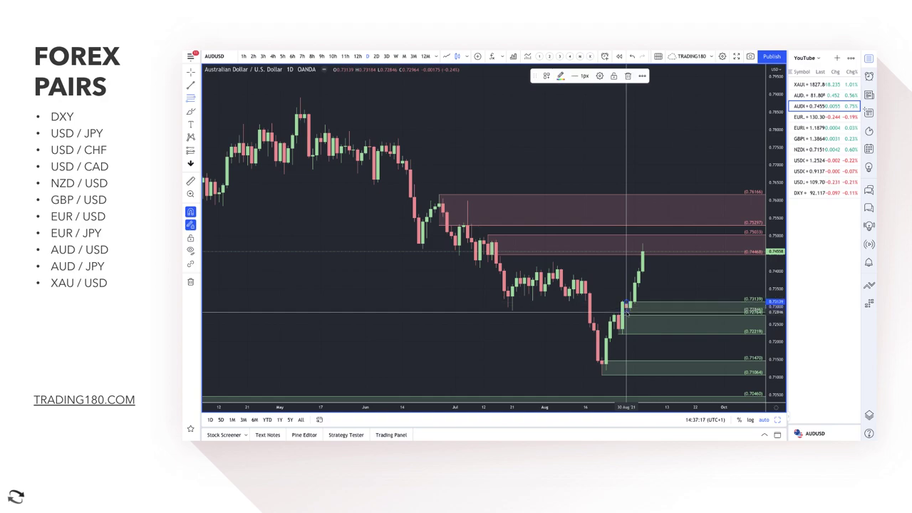
{"action": "left_click", "coordinate": [626, 311]}
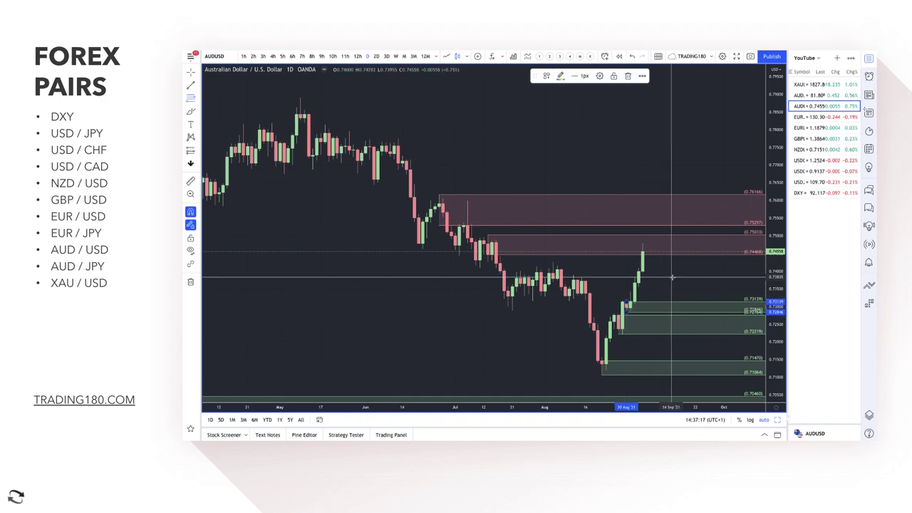
{"action": "left_click", "coordinate": [189, 112]}
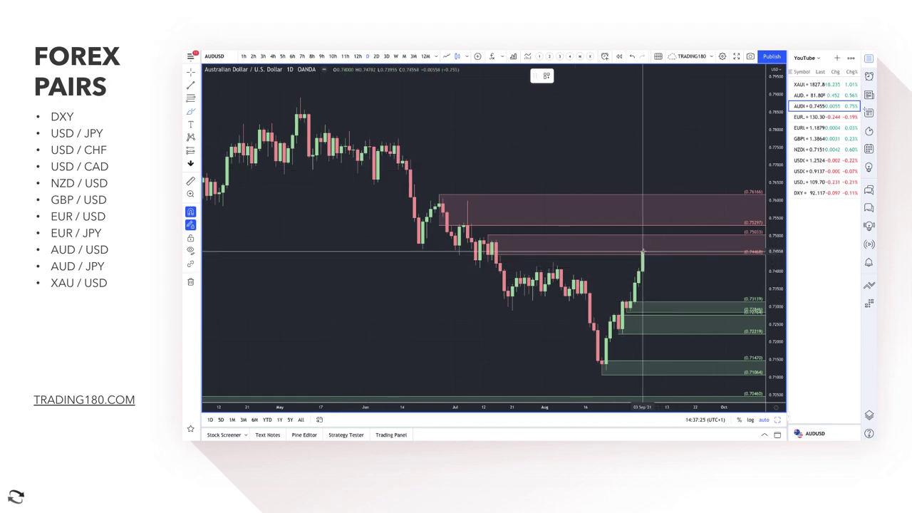
{"action": "mouse_move", "coordinate": [642, 251]}
{"action": "left_mouse_down"}
{"action": "mouse_move", "coordinate": [655, 292]}
{"action": "mouse_move", "coordinate": [672, 307]}
{"action": "mouse_move", "coordinate": [682, 289]}
{"action": "mouse_move", "coordinate": [700, 289]}
{"action": "left_mouse_up"}
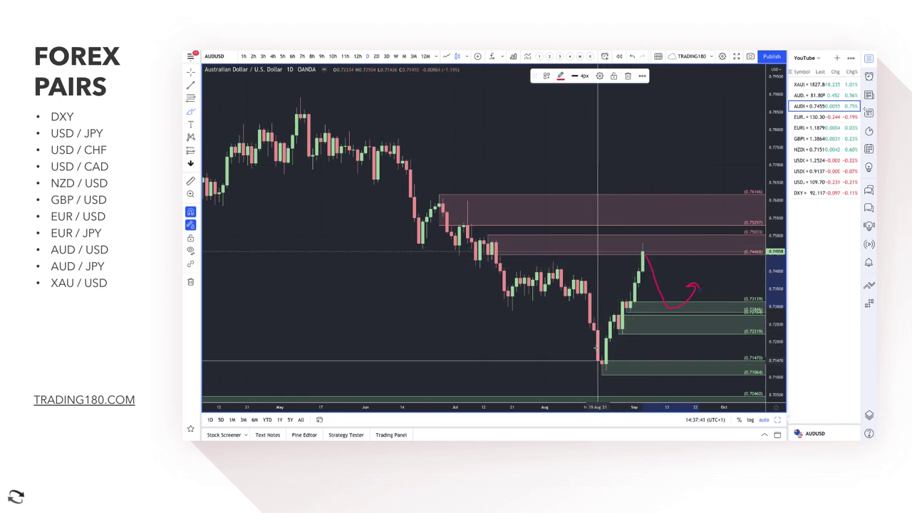
Brush a handwritten note, circle the August low and lower demand zones, and draw rising paths
{"action": "mouse_move", "coordinate": [452, 371]}
{"action": "left_mouse_down"}
{"action": "mouse_move", "coordinate": [454, 352]}
{"action": "mouse_move", "coordinate": [497, 349]}
{"action": "mouse_move", "coordinate": [508, 329]}
{"action": "left_mouse_up"}
{"action": "mouse_move", "coordinate": [596, 373]}
{"action": "left_mouse_down"}
{"action": "mouse_move", "coordinate": [605, 350]}
{"action": "mouse_move", "coordinate": [622, 358]}
{"action": "left_mouse_up"}
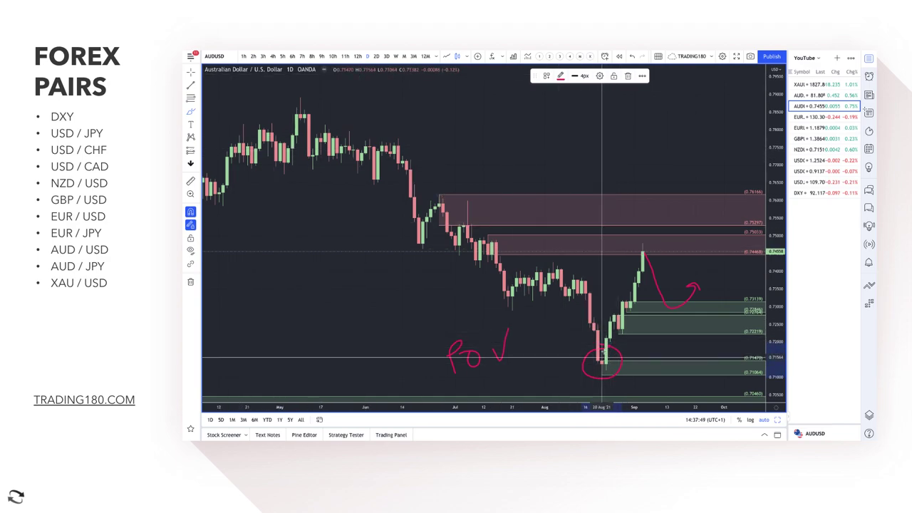
{"action": "left_click_drag", "start_coordinate": [602, 367], "coordinate": [643, 254]}
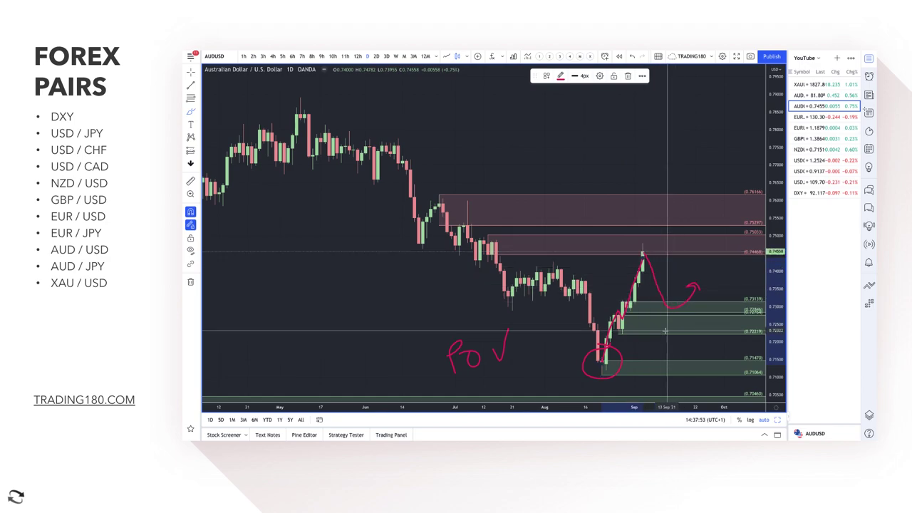
{"action": "mouse_move", "coordinate": [697, 360]}
{"action": "left_mouse_down"}
{"action": "mouse_move", "coordinate": [698, 320]}
{"action": "mouse_move", "coordinate": [707, 327]}
{"action": "left_mouse_up"}
{"action": "left_click_drag", "start_coordinate": [727, 292], "coordinate": [721, 312]}
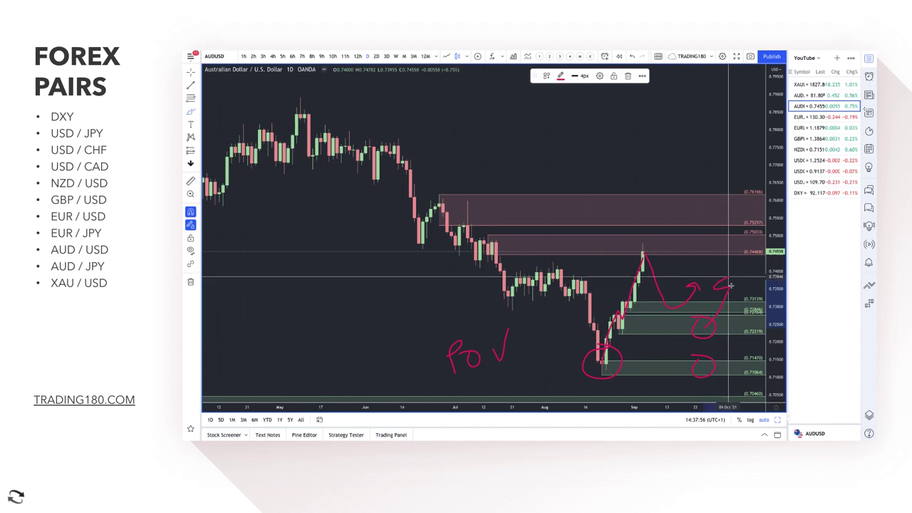
{"action": "mouse_move", "coordinate": [709, 361]}
{"action": "left_mouse_down"}
{"action": "mouse_move", "coordinate": [723, 336]}
{"action": "mouse_move", "coordinate": [728, 350]}
{"action": "left_mouse_up"}
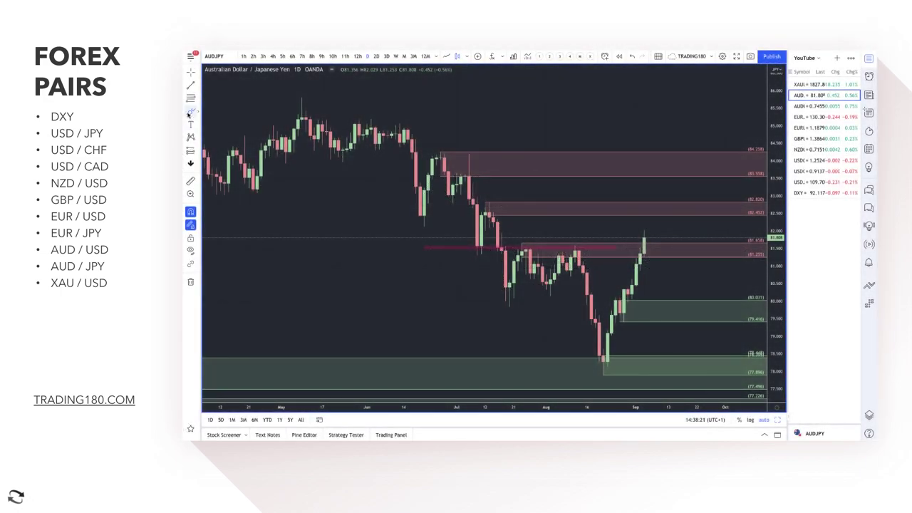
Add a green demand zone near 80.340 and brush an arrow dipping from the latest candle then rising
{"action": "left_click", "coordinate": [190, 112]}
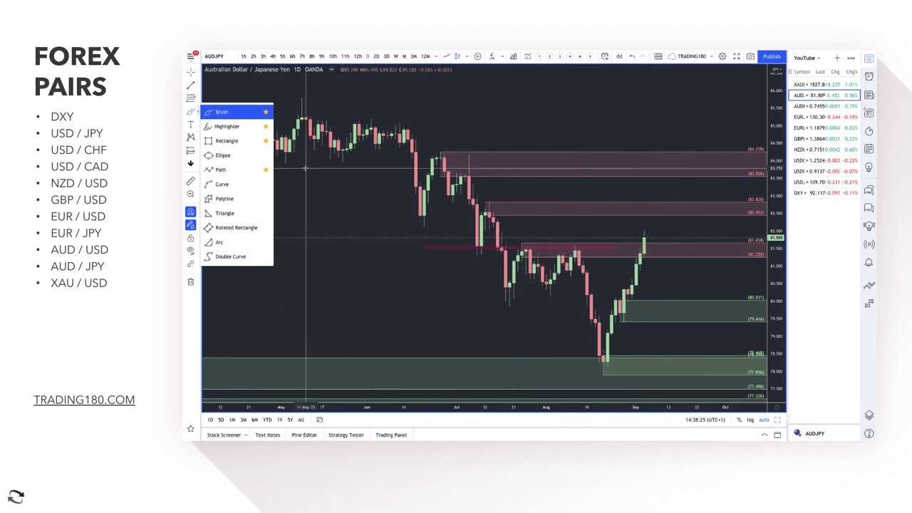
{"action": "left_click", "coordinate": [189, 100]}
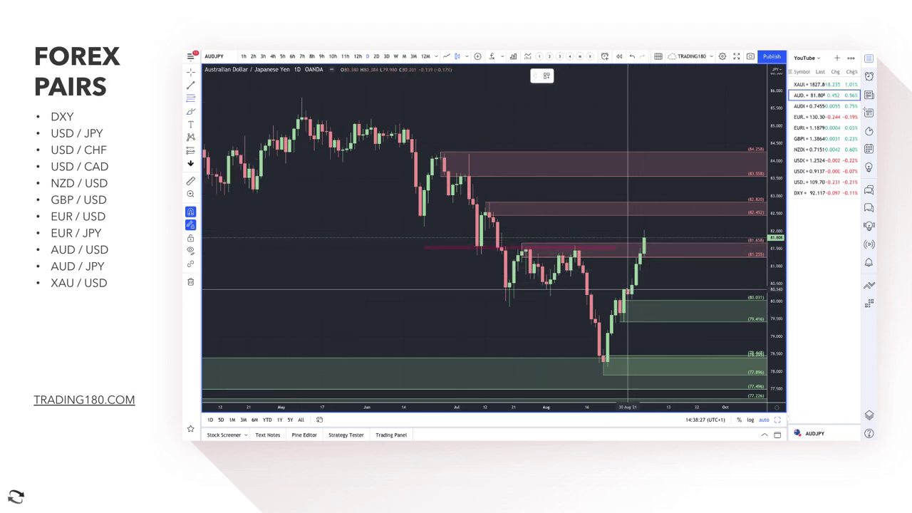
{"action": "left_click", "coordinate": [627, 291]}
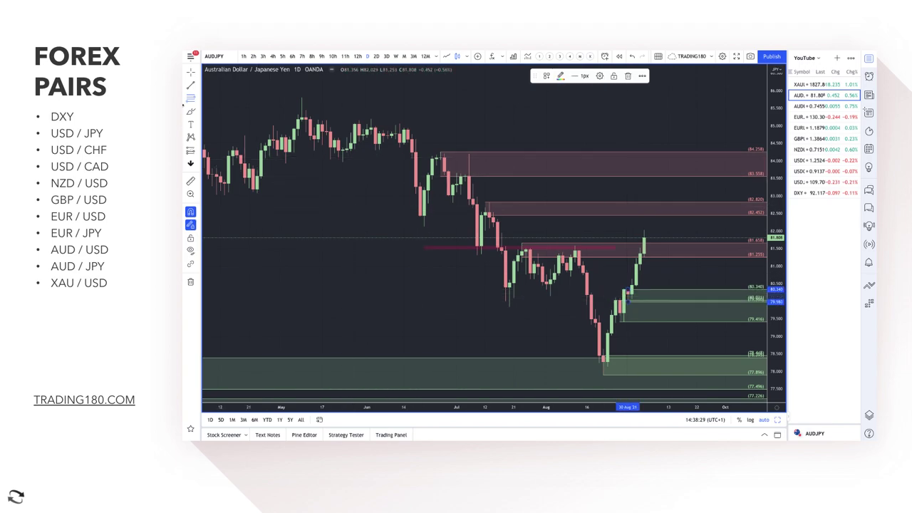
{"action": "left_click", "coordinate": [526, 246]}
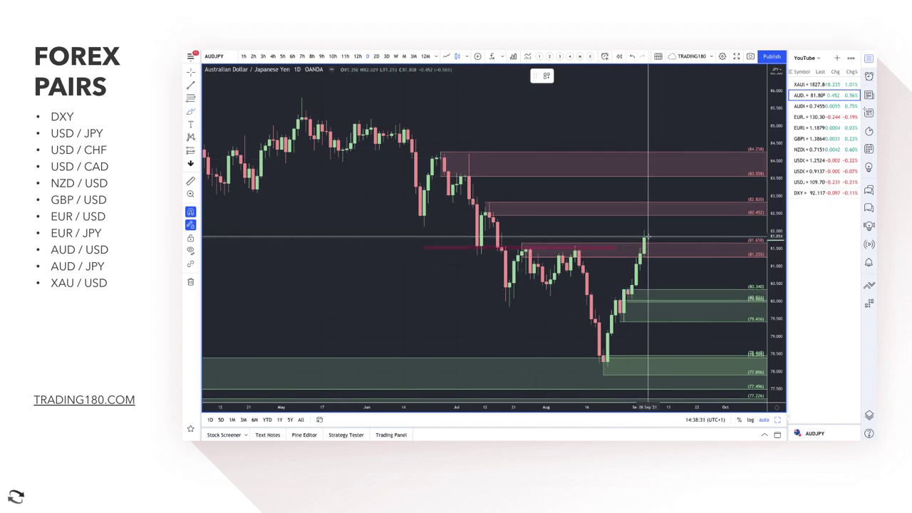
{"action": "mouse_move", "coordinate": [644, 241]}
{"action": "left_mouse_down"}
{"action": "mouse_move", "coordinate": [658, 287]}
{"action": "mouse_move", "coordinate": [672, 296]}
{"action": "mouse_move", "coordinate": [714, 265]}
{"action": "left_mouse_up"}
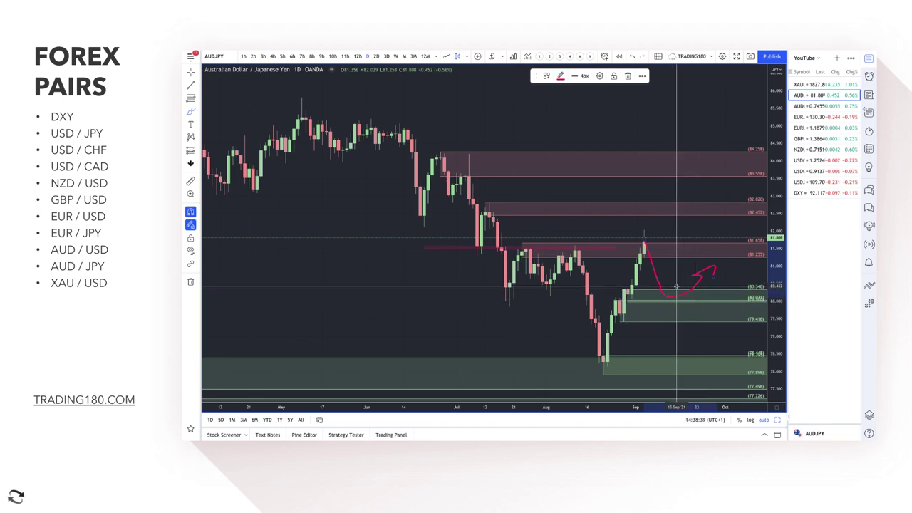
Delete the thin pink zone near 81.5, then brush a circle and arrow at the supply zone above
{"action": "left_click", "coordinate": [607, 248]}
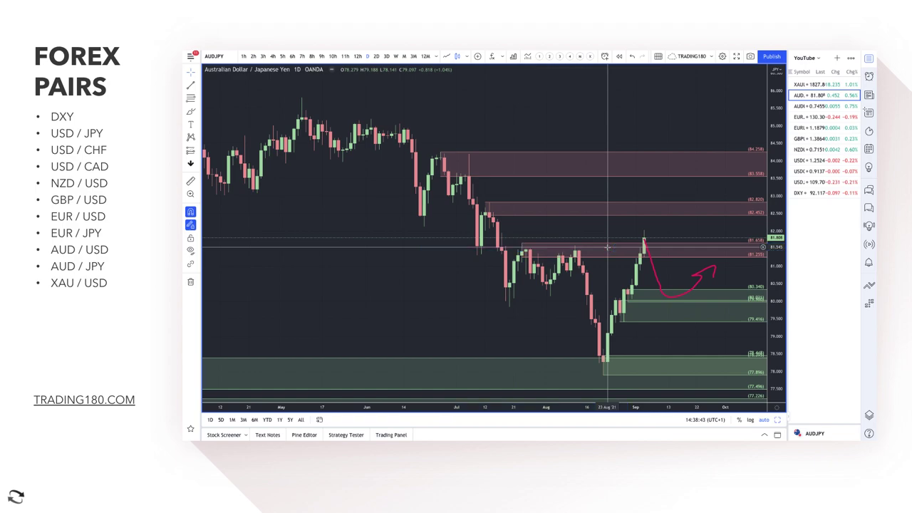
{"action": "key", "text": "Delete"}
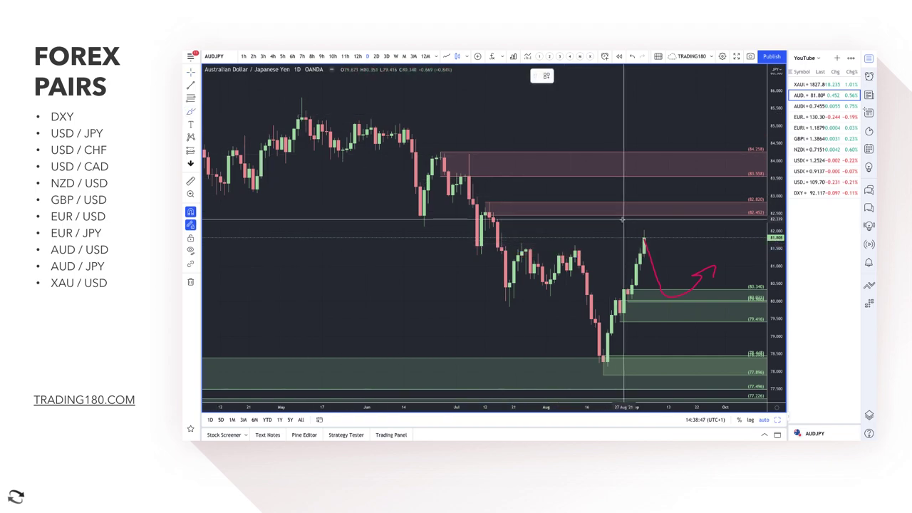
{"action": "left_click_drag", "start_coordinate": [663, 206], "coordinate": [670, 235]}
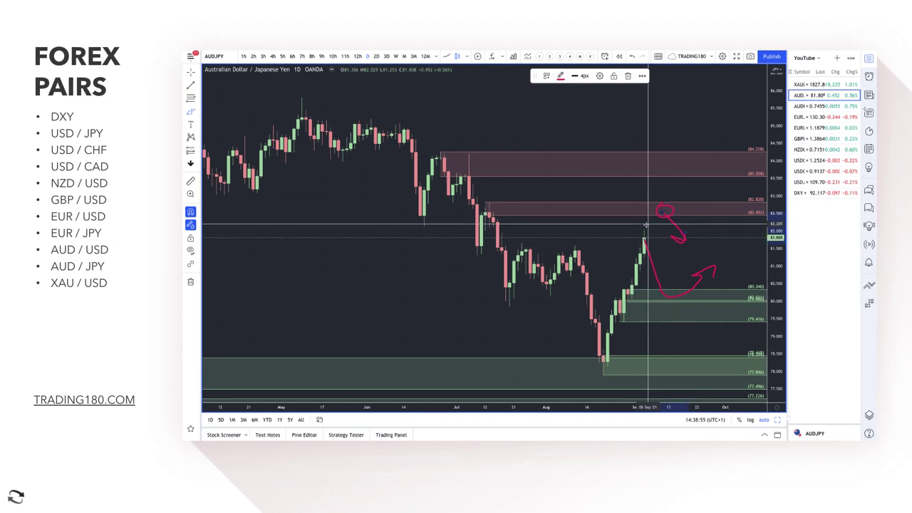
{"action": "left_click_drag", "start_coordinate": [644, 233], "coordinate": [661, 214]}
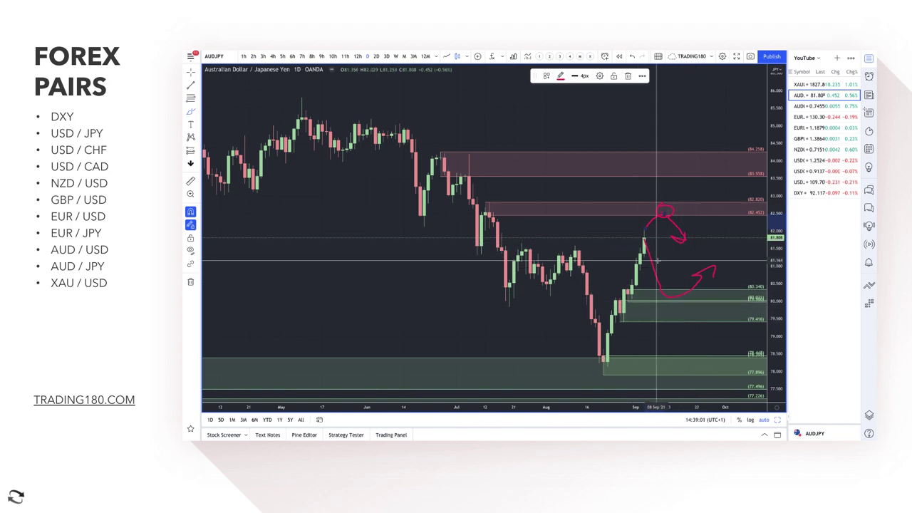
Zoom out on AUD/JPY to show more price history
{"action": "scroll", "coordinate": [648, 301], "scroll_direction": "down", "scroll_amount": 5}
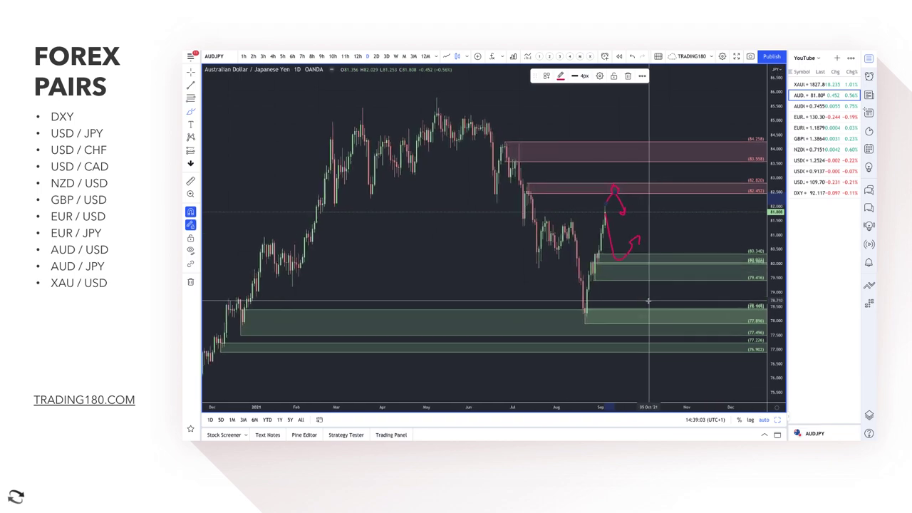
{"action": "scroll", "coordinate": [648, 300], "scroll_direction": "down", "scroll_amount": 2}
{"action": "left_click_drag", "start_coordinate": [689, 127], "coordinate": [697, 131]}
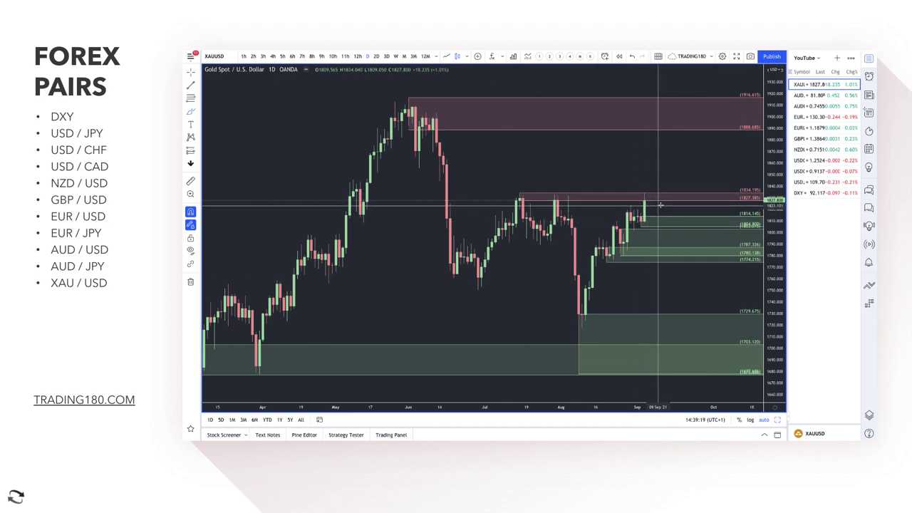
With the Brush, circle the gold highs at the 1834 supply zone and loop the latest candle tops
{"action": "left_click", "coordinate": [191, 114]}
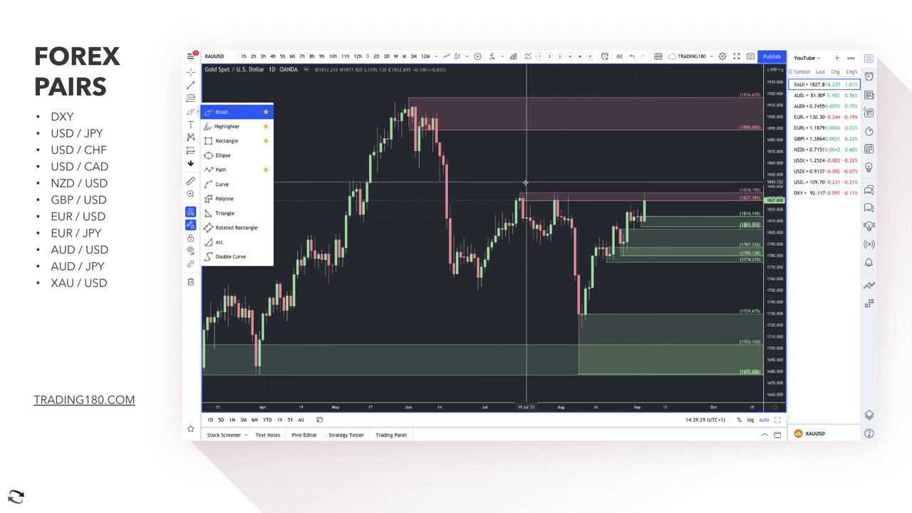
{"action": "mouse_move", "coordinate": [524, 189]}
{"action": "left_mouse_down"}
{"action": "mouse_move", "coordinate": [512, 191]}
{"action": "mouse_move", "coordinate": [564, 192]}
{"action": "left_mouse_up"}
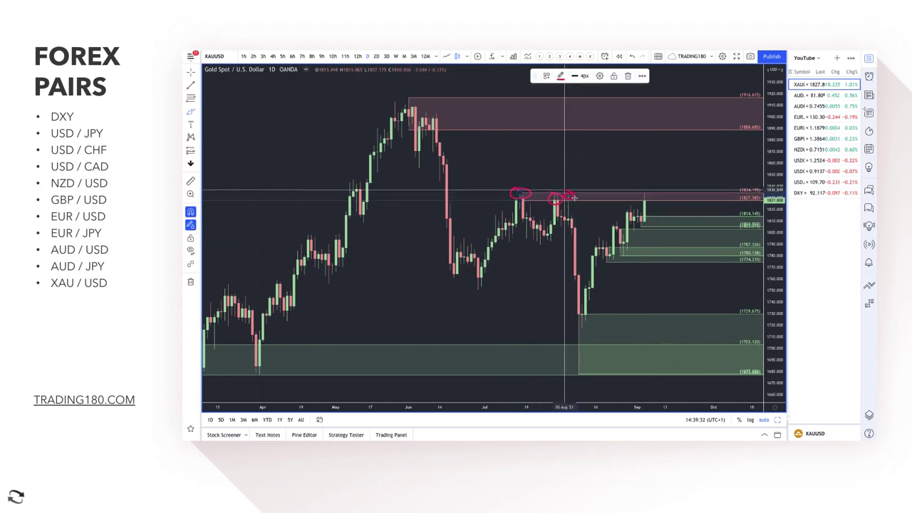
{"action": "left_click_drag", "start_coordinate": [646, 190], "coordinate": [667, 227]}
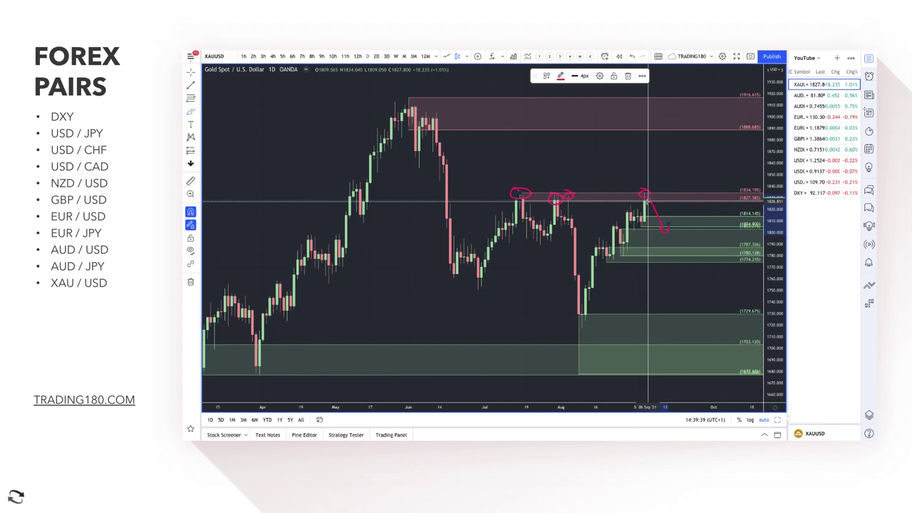
{"action": "mouse_move", "coordinate": [648, 203]}
{"action": "left_mouse_down"}
{"action": "mouse_move", "coordinate": [651, 178]}
{"action": "mouse_move", "coordinate": [674, 208]}
{"action": "mouse_move", "coordinate": [662, 231]}
{"action": "left_mouse_up"}
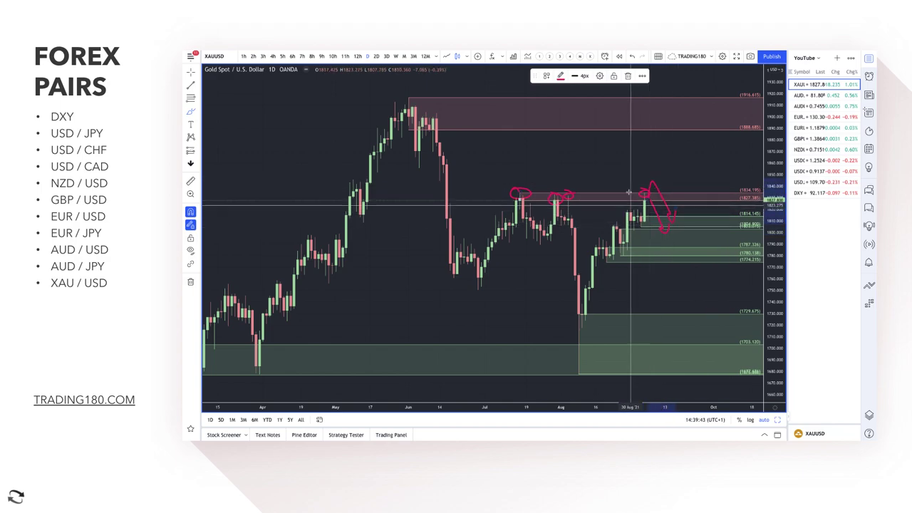
{"action": "mouse_move", "coordinate": [644, 196]}
{"action": "left_mouse_down"}
{"action": "mouse_move", "coordinate": [672, 178]}
{"action": "mouse_move", "coordinate": [668, 196]}
{"action": "left_mouse_up"}
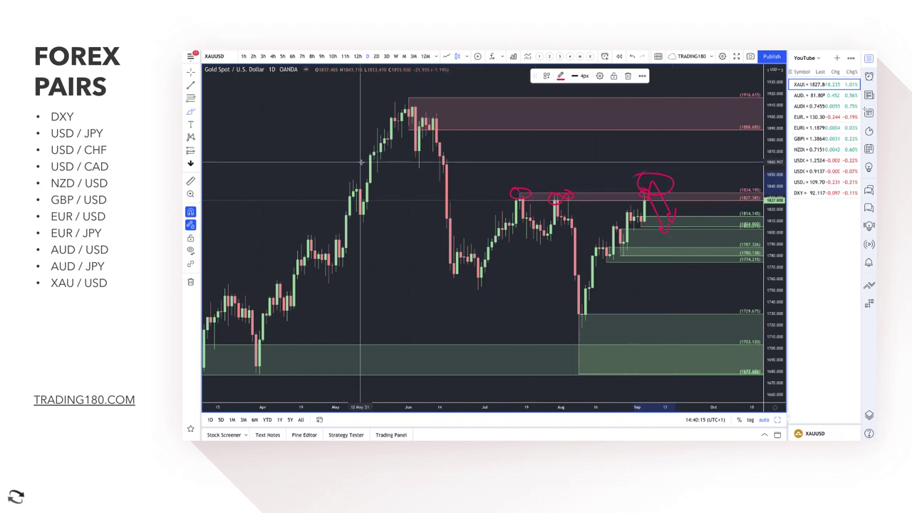
Handwrite 'off' on the left, sketch a hook above the latest candles, and draw an up arrow below 'off'
{"action": "left_click_drag", "start_coordinate": [264, 141], "coordinate": [273, 182]}
{"action": "mouse_move", "coordinate": [295, 109]}
{"action": "left_mouse_down"}
{"action": "mouse_move", "coordinate": [290, 171]}
{"action": "mouse_move", "coordinate": [296, 147]}
{"action": "left_mouse_up"}
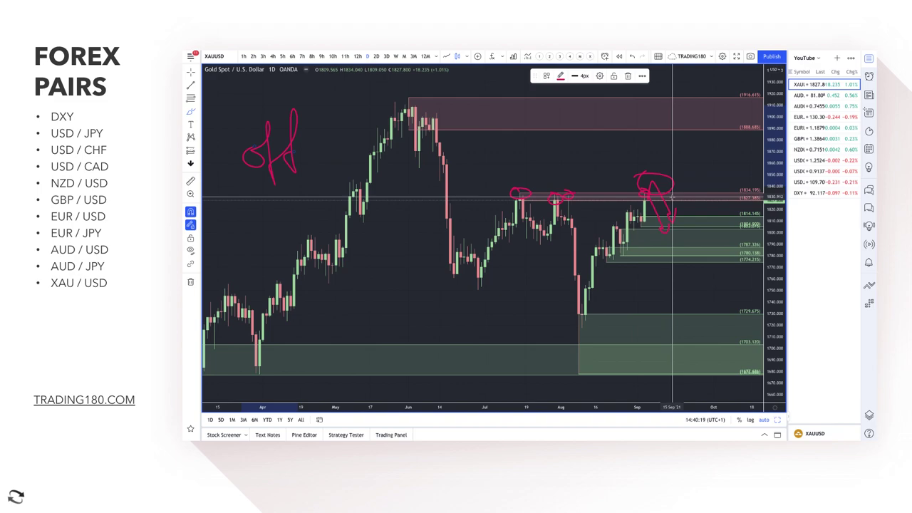
{"action": "left_click_drag", "start_coordinate": [675, 187], "coordinate": [691, 151]}
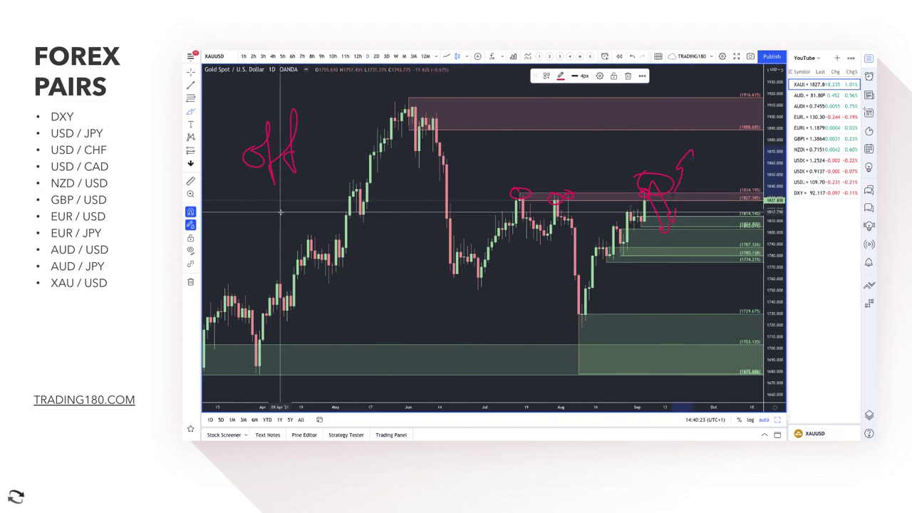
{"action": "mouse_move", "coordinate": [263, 235]}
{"action": "left_mouse_down"}
{"action": "mouse_move", "coordinate": [265, 198]}
{"action": "mouse_move", "coordinate": [272, 205]}
{"action": "left_mouse_up"}
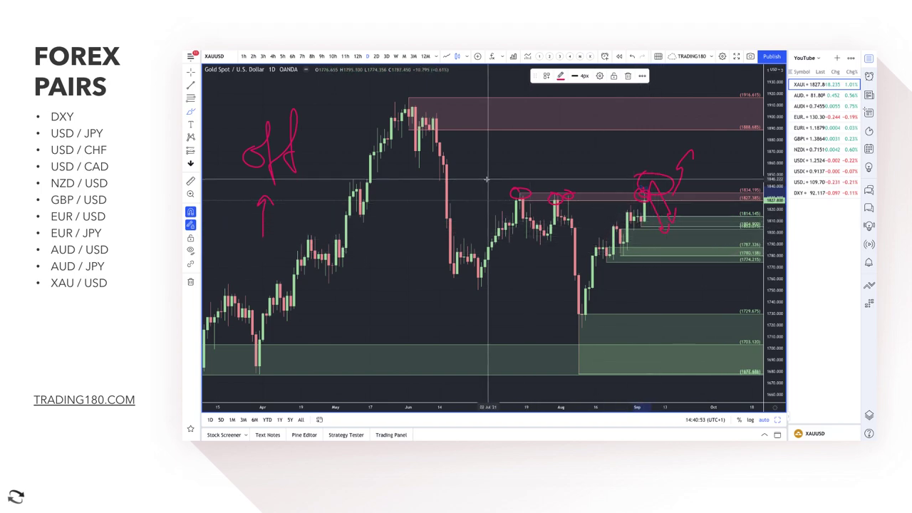
Draw a rising arrow from the latest candles, write and underline 'on', and add a downward arrow
{"action": "mouse_move", "coordinate": [667, 225]}
{"action": "left_mouse_down"}
{"action": "mouse_move", "coordinate": [710, 171]}
{"action": "mouse_move", "coordinate": [718, 179]}
{"action": "left_mouse_up"}
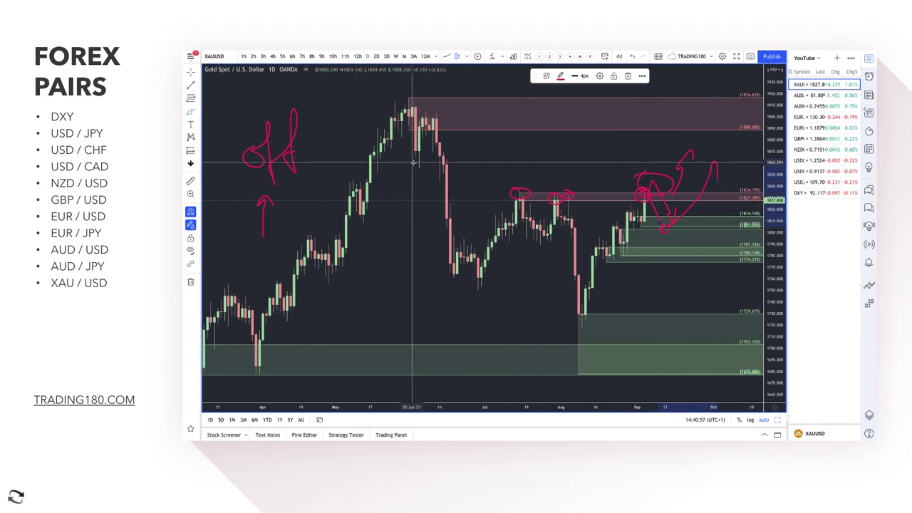
{"action": "mouse_move", "coordinate": [331, 123]}
{"action": "left_mouse_down"}
{"action": "mouse_move", "coordinate": [342, 138]}
{"action": "mouse_move", "coordinate": [367, 114]}
{"action": "left_mouse_up"}
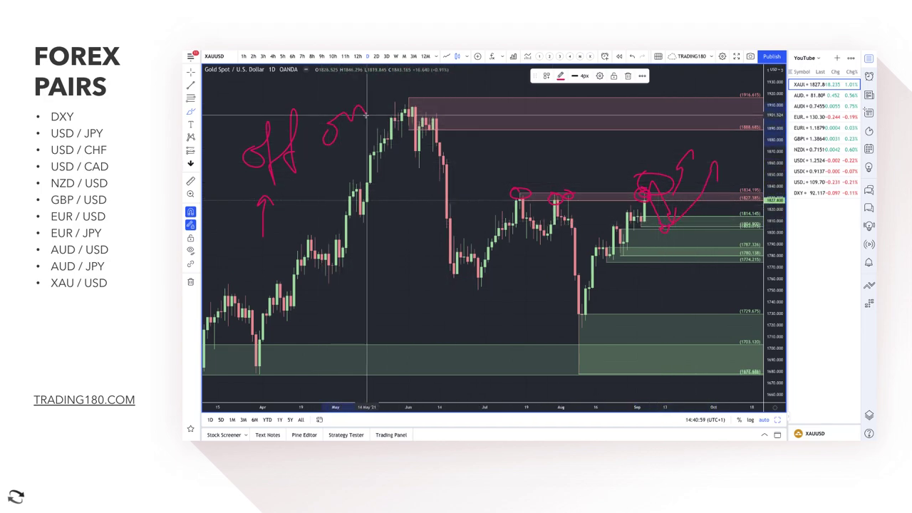
{"action": "left_click_drag", "start_coordinate": [329, 155], "coordinate": [376, 125]}
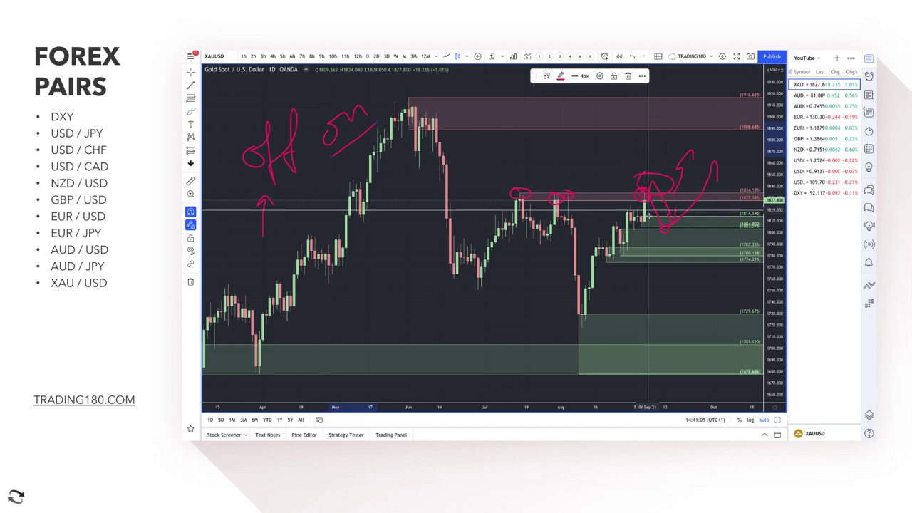
{"action": "mouse_move", "coordinate": [667, 242]}
{"action": "left_mouse_down"}
{"action": "mouse_move", "coordinate": [686, 298]}
{"action": "mouse_move", "coordinate": [696, 278]}
{"action": "left_mouse_up"}
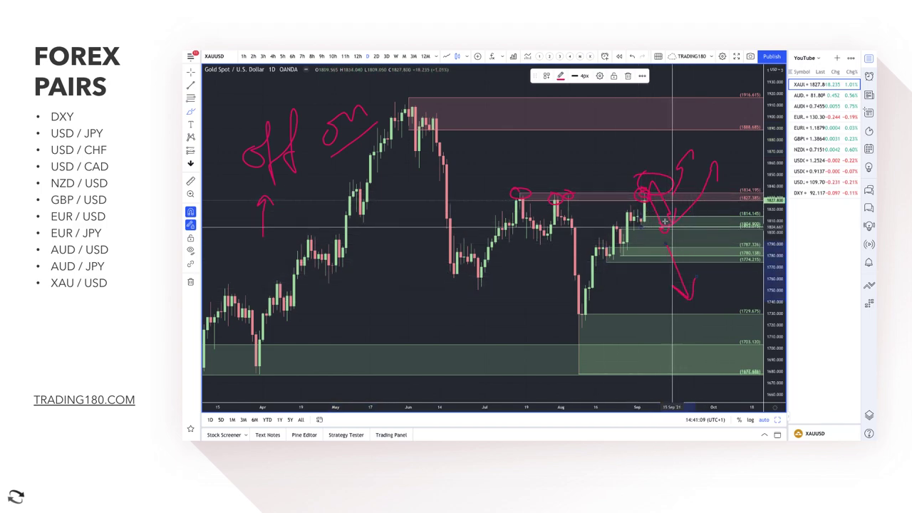